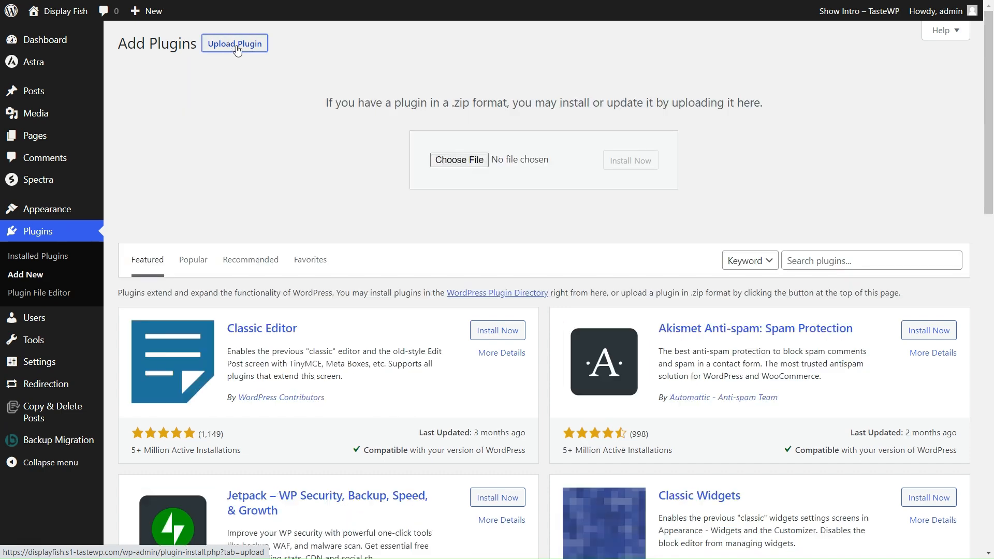
Upload the Starbox plugin's zip file, install it and activate the plugin.
{"action": "left_click", "coordinate": [481, 165]}
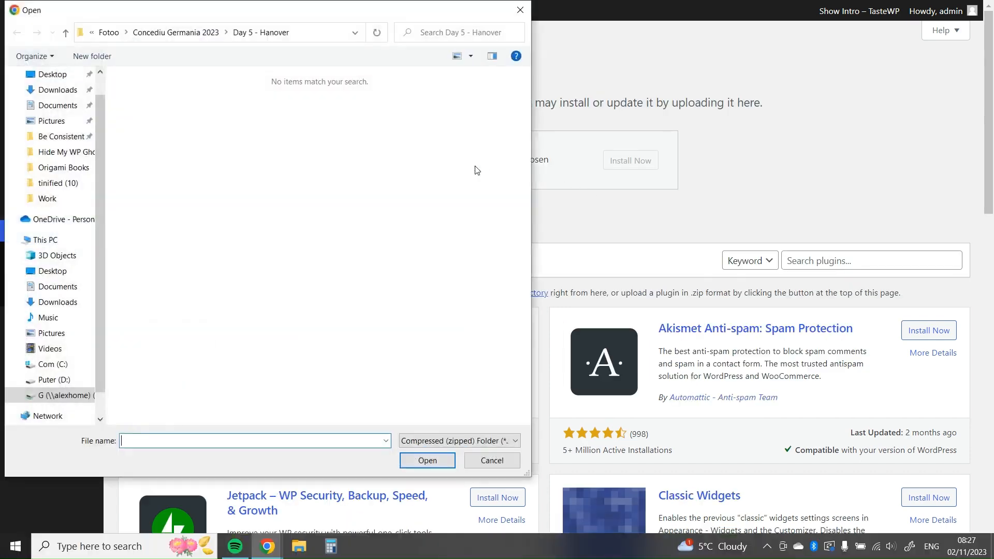
{"action": "double_click", "coordinate": [483, 167]}
{"action": "left_click", "coordinate": [630, 161]}
{"action": "left_click", "coordinate": [161, 139]}
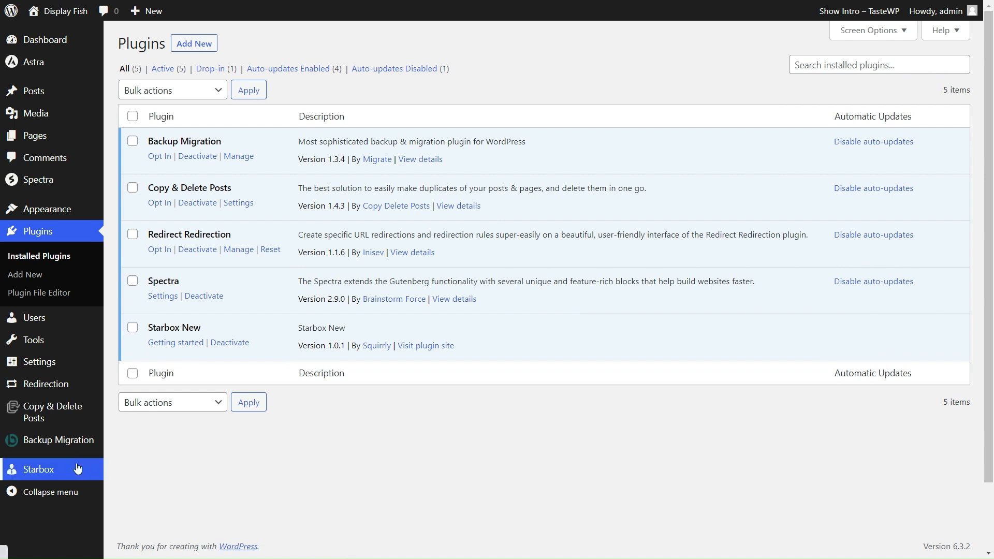
Open the Starbox first-time setup and choose the non-admin author for registration.
{"action": "mouse_move", "coordinate": [83, 366]}
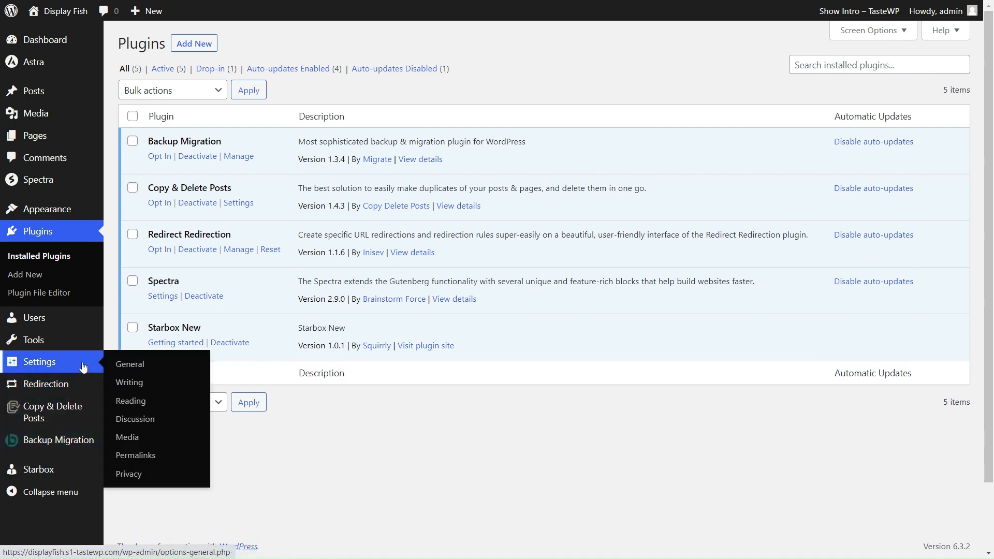
{"action": "left_click", "coordinate": [80, 475]}
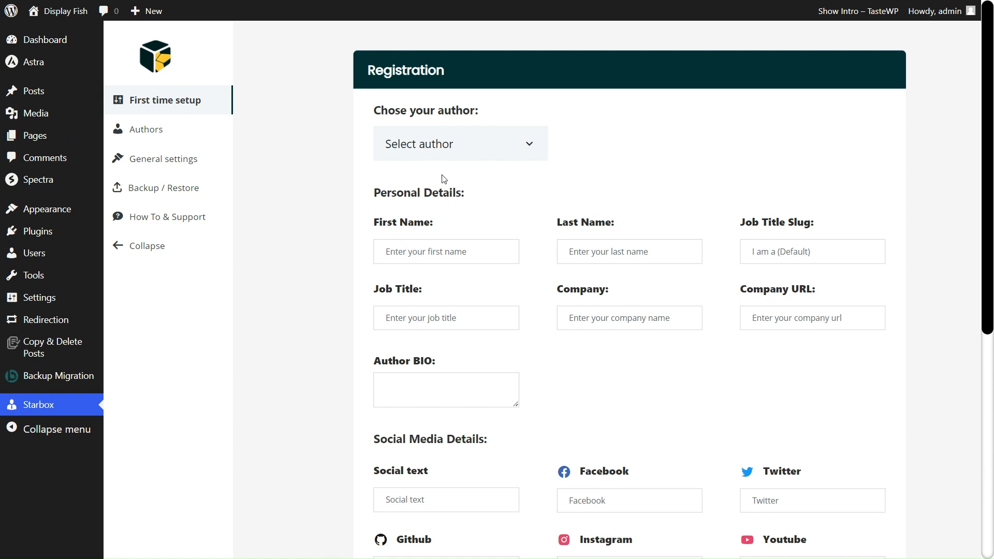
{"action": "left_click", "coordinate": [463, 147]}
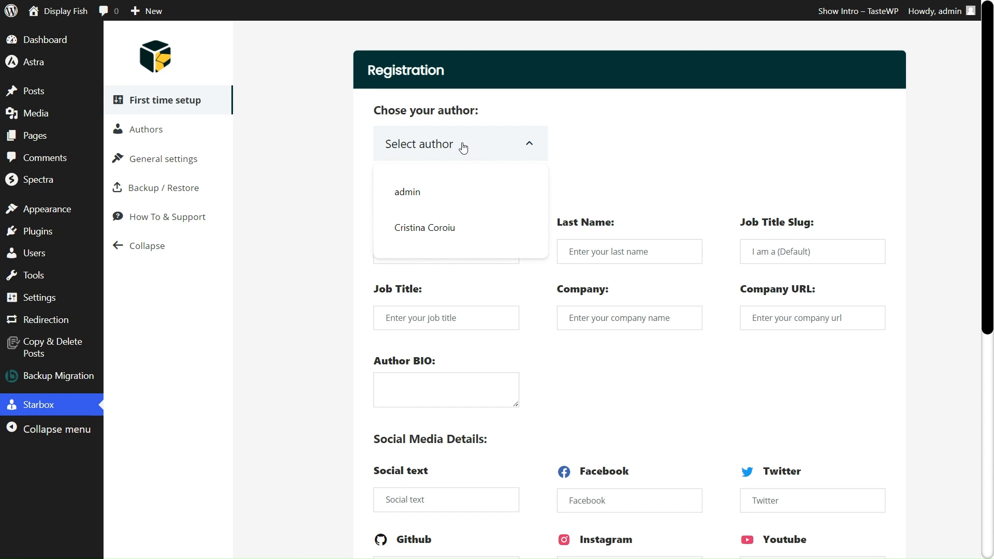
{"action": "left_click", "coordinate": [465, 227]}
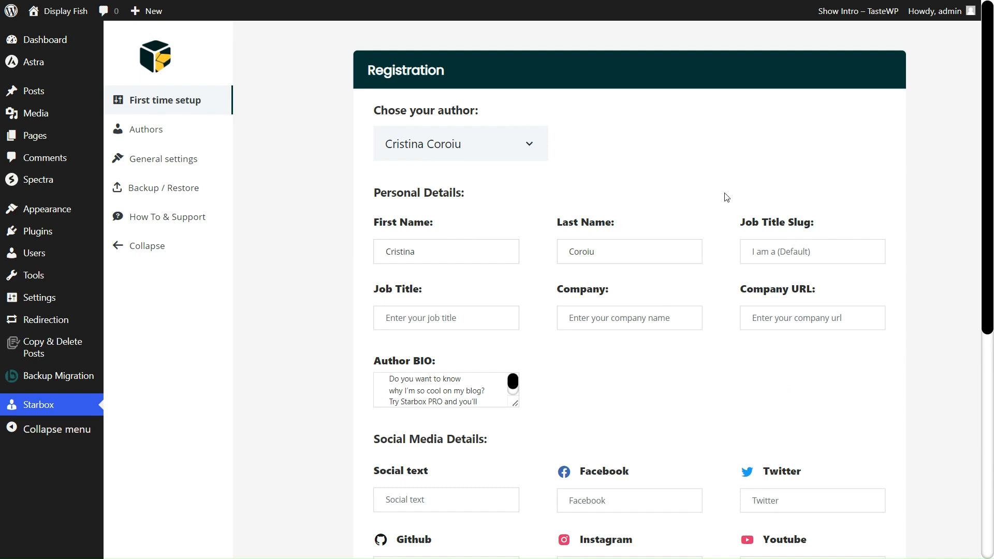
Set the author's job title to Artist and the job title slug to "I am an".
{"action": "scroll", "coordinate": [847, 365], "scroll_direction": "down", "scroll_amount": 1}
{"action": "scroll", "coordinate": [828, 326], "scroll_direction": "down", "scroll_amount": 3}
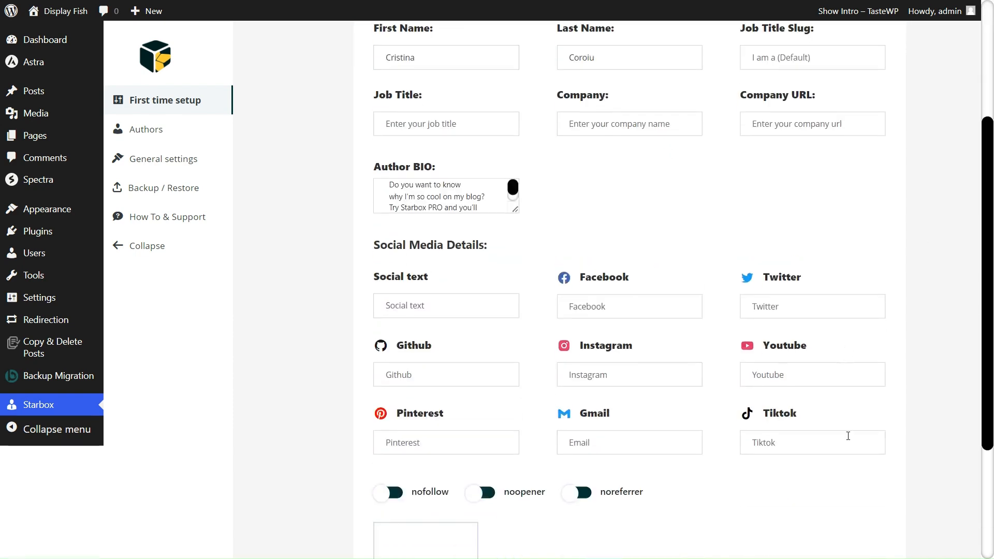
{"action": "scroll", "coordinate": [827, 402], "scroll_direction": "down", "scroll_amount": 1}
{"action": "scroll", "coordinate": [668, 448], "scroll_direction": "down", "scroll_amount": 2}
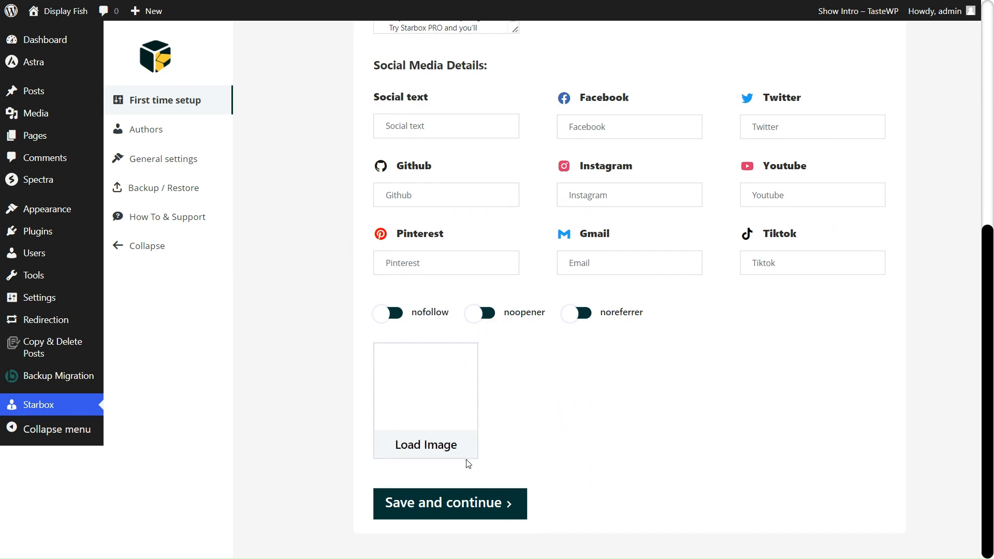
{"action": "scroll", "coordinate": [469, 463], "scroll_direction": "up", "scroll_amount": 6}
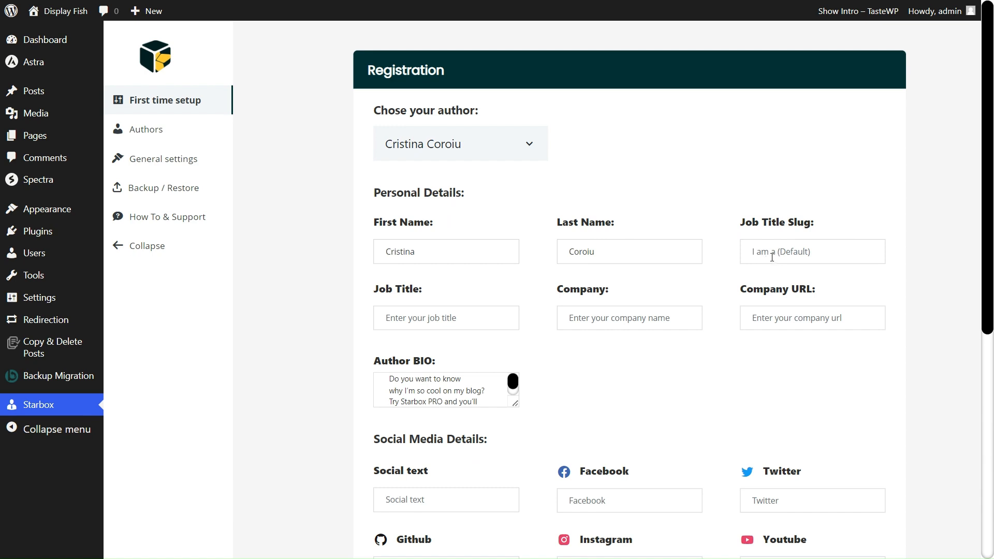
{"action": "left_click", "coordinate": [433, 319]}
{"action": "type", "text": "Artist"}
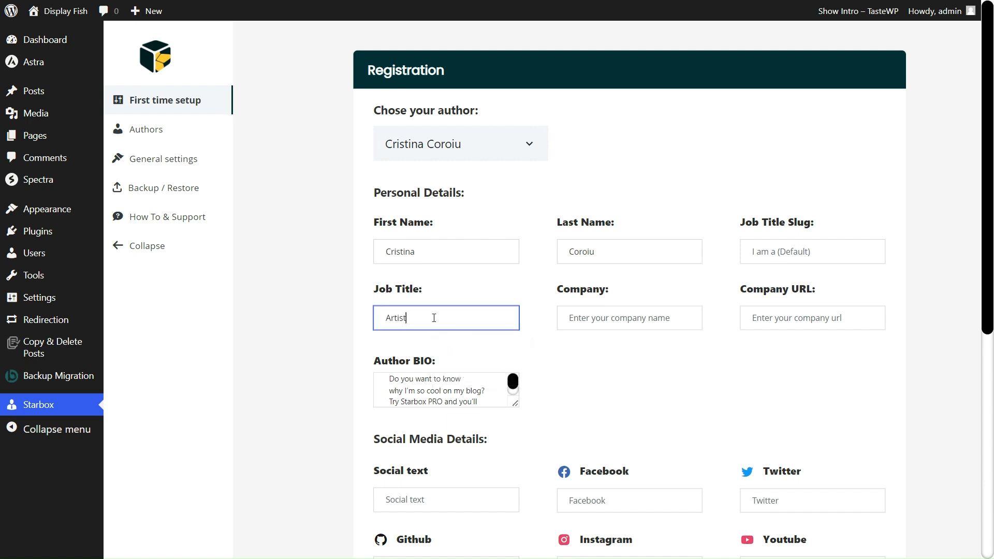
{"action": "left_click", "coordinate": [554, 362]}
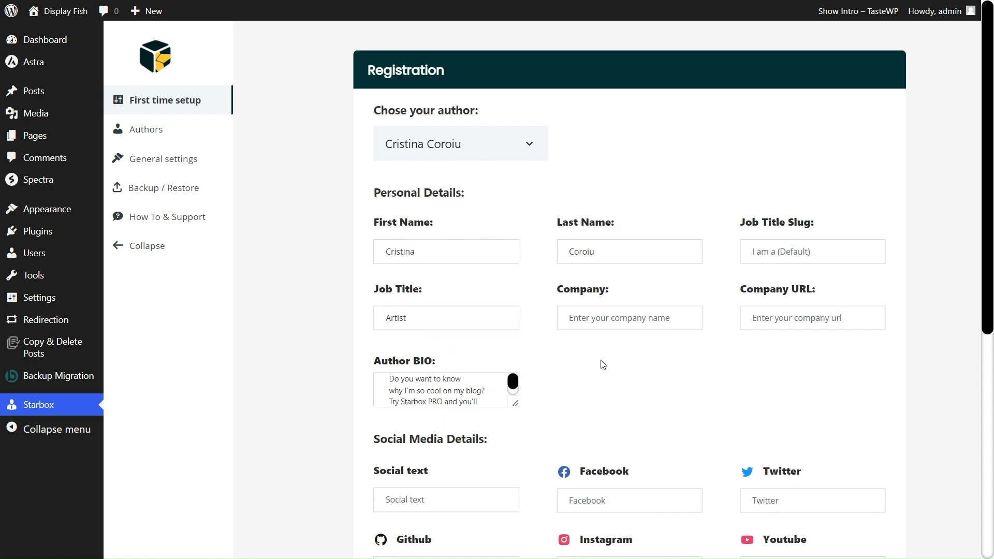
{"action": "left_click", "coordinate": [779, 254]}
{"action": "type", "text": "I am an"}
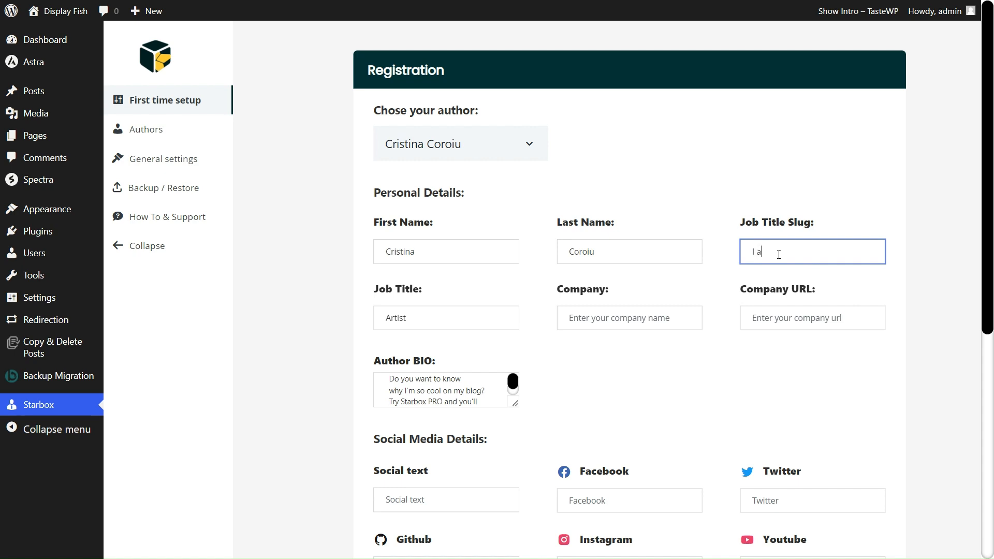
{"action": "left_click", "coordinate": [679, 400]}
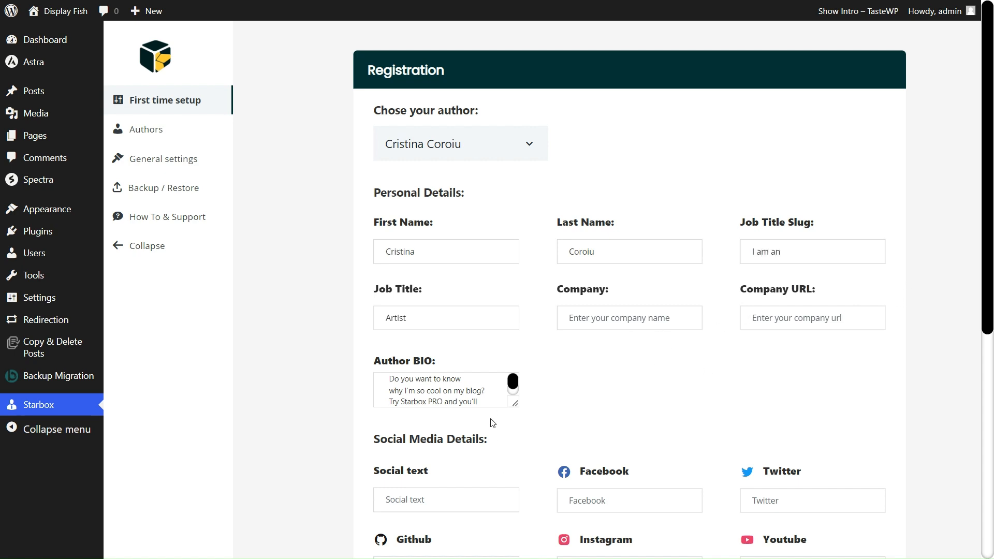
Enlarge the Author BIO text box so that the whole biography can be read.
{"action": "scroll", "coordinate": [492, 421], "scroll_direction": "down", "scroll_amount": 3}
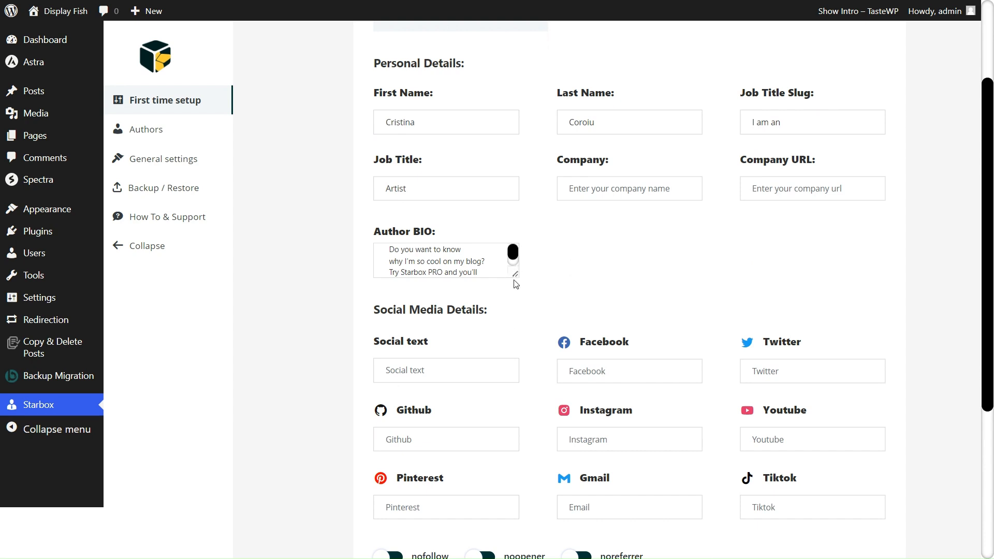
{"action": "left_click_drag", "start_coordinate": [513, 271], "coordinate": [529, 324]}
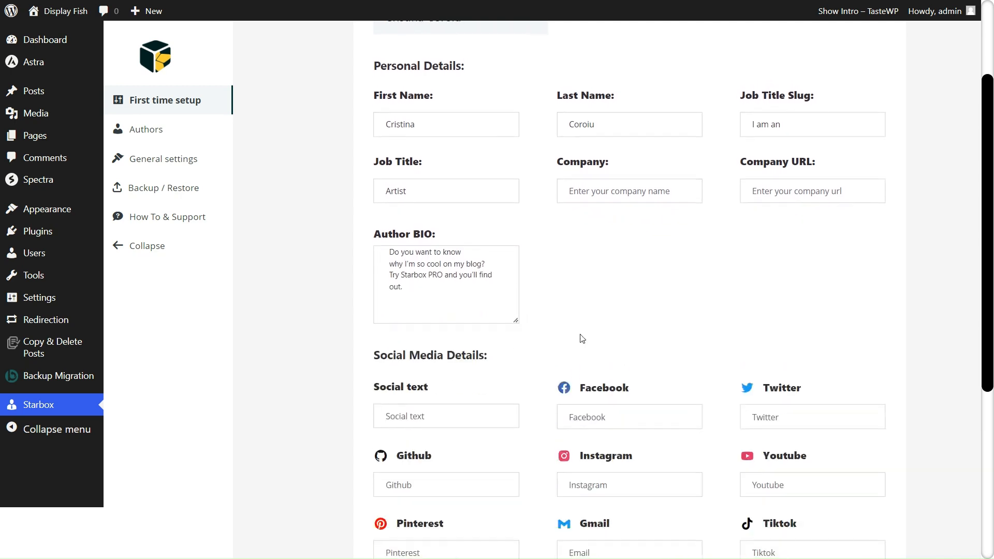
Enter the placeholder "a" for the author's Facebook, Twitter, Instagram, Pinterest and Tiktok details.
{"action": "scroll", "coordinate": [580, 337], "scroll_direction": "down", "scroll_amount": 3}
{"action": "scroll", "coordinate": [574, 338], "scroll_direction": "down", "scroll_amount": 2}
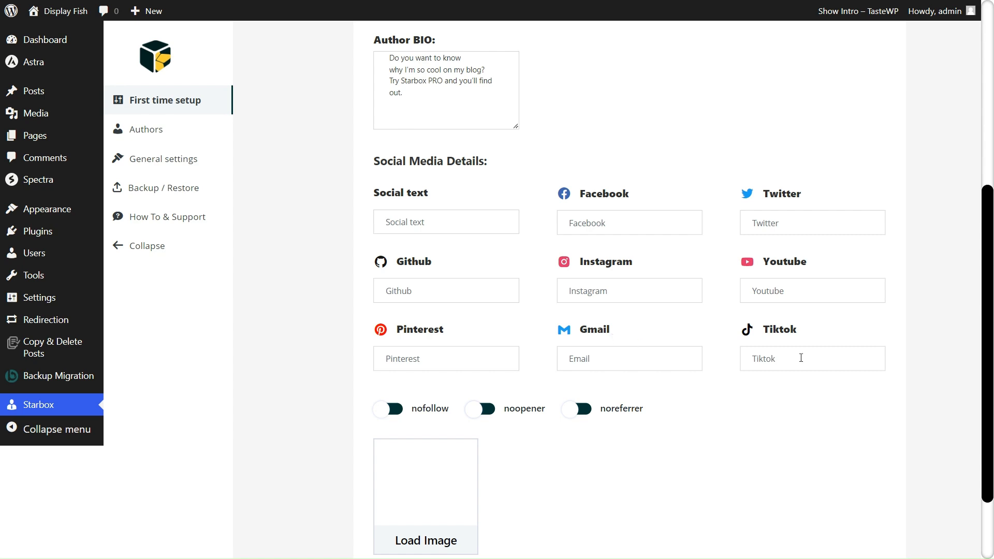
{"action": "left_click", "coordinate": [647, 229]}
{"action": "type", "text": "a"}
{"action": "key", "text": "Tab"}
{"action": "type", "text": "a"}
{"action": "left_click", "coordinate": [599, 284]}
{"action": "type", "text": "a"}
{"action": "left_click", "coordinate": [488, 352]}
{"action": "type", "text": "a"}
{"action": "left_click", "coordinate": [759, 355]}
{"action": "type", "text": "a"}
{"action": "left_click", "coordinate": [730, 451]}
Load cora-1.png from the media library as the author's image, and save the registration to continue to the themes.
{"action": "scroll", "coordinate": [723, 456], "scroll_direction": "down", "scroll_amount": 2}
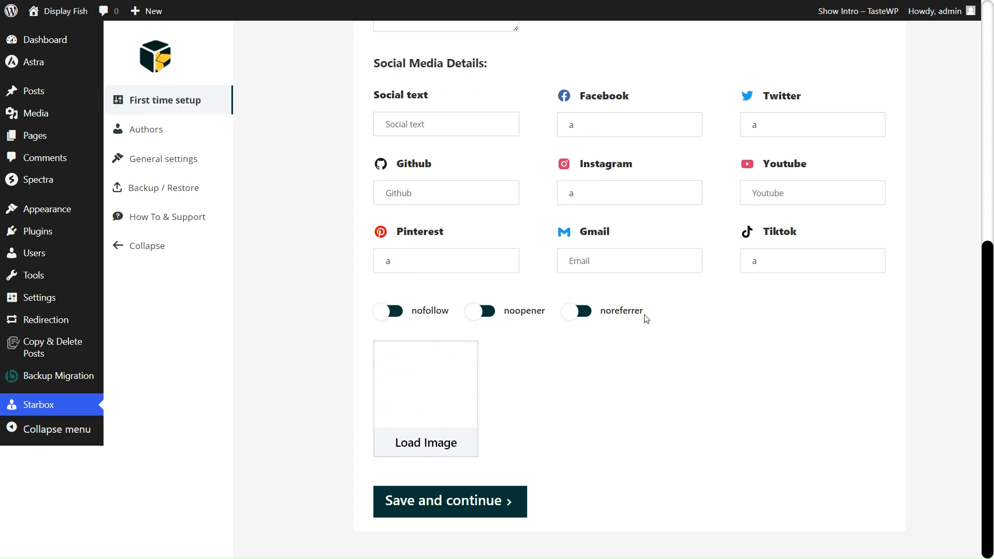
{"action": "left_click", "coordinate": [452, 447]}
{"action": "left_click", "coordinate": [279, 176]}
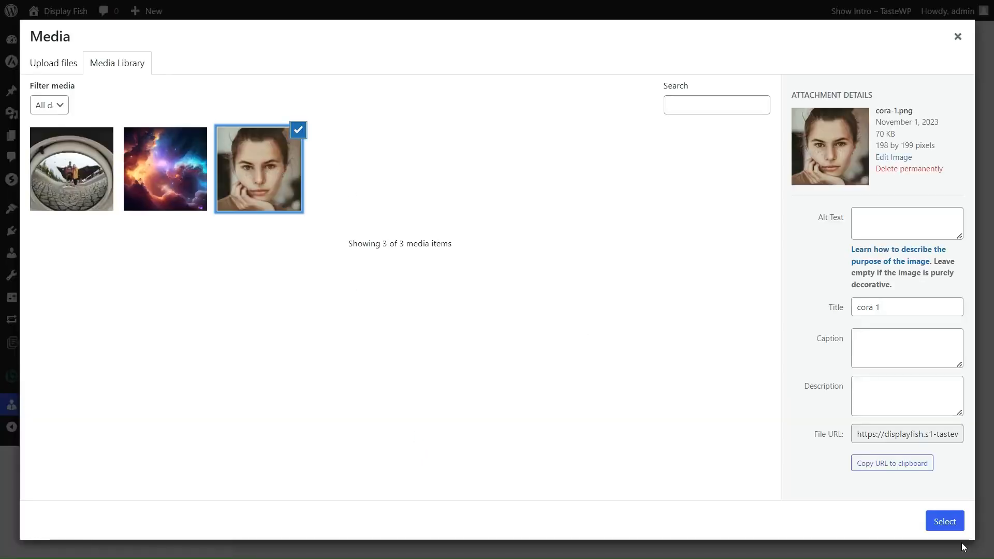
{"action": "left_click", "coordinate": [941, 523]}
{"action": "left_click", "coordinate": [470, 504]}
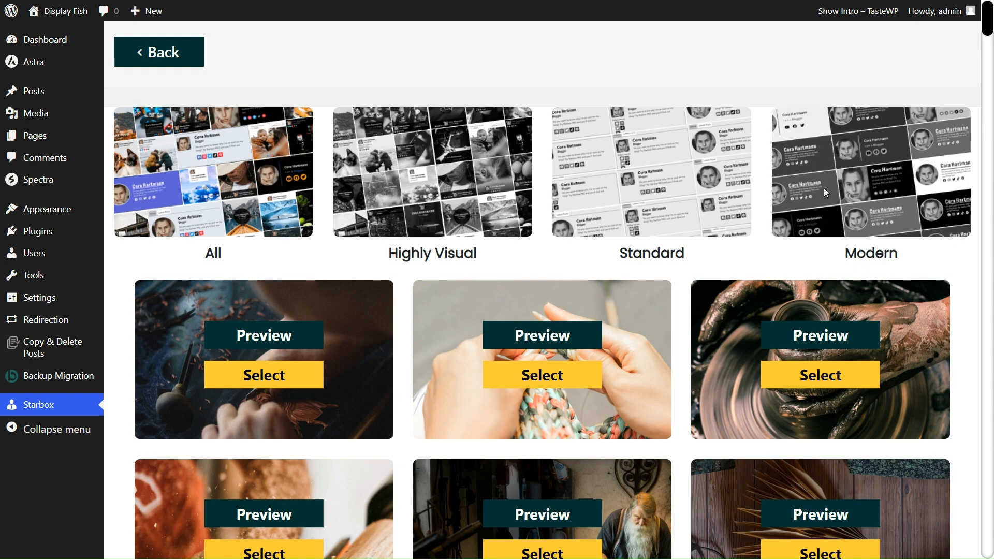
Browse the Highly Visual, Standard and Modern theme categories, and go back to the Standard themes.
{"action": "left_click_drag", "start_coordinate": [987, 44], "coordinate": [987, 16]}
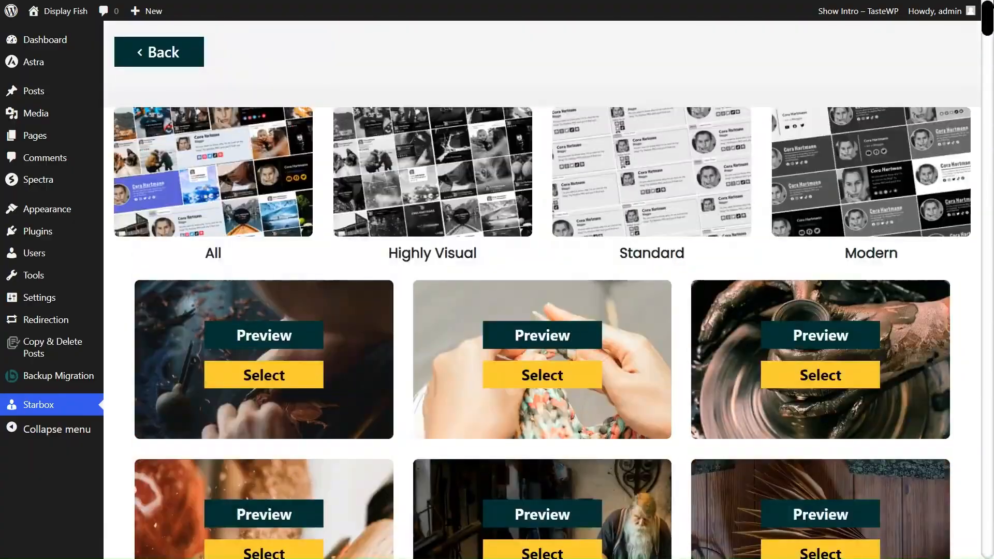
{"action": "left_click", "coordinate": [420, 191]}
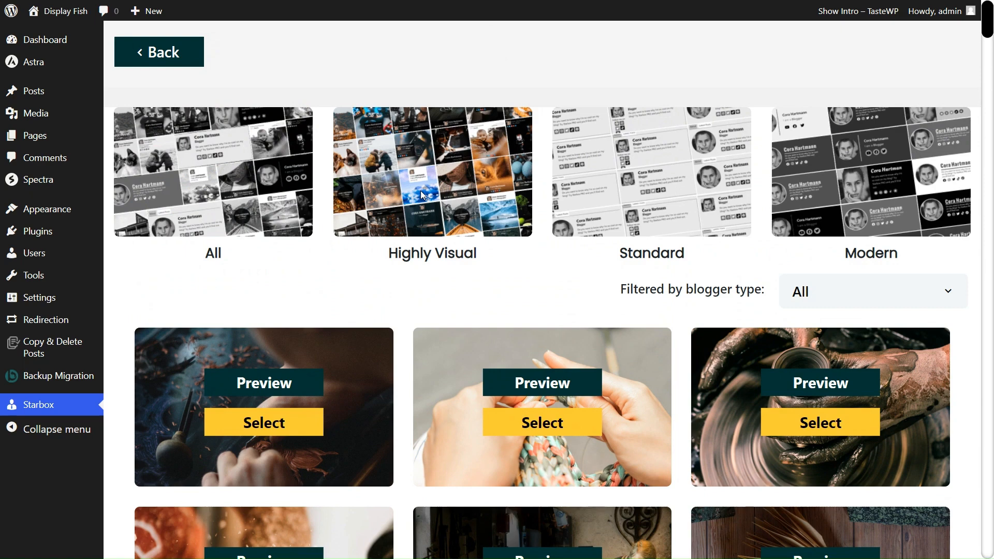
{"action": "left_click", "coordinate": [685, 218]}
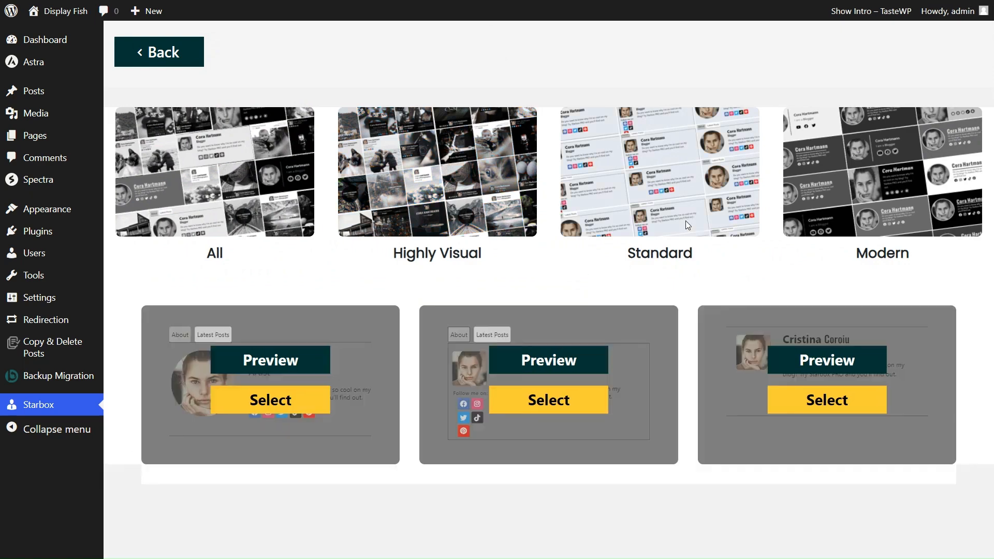
{"action": "left_click", "coordinate": [869, 216]}
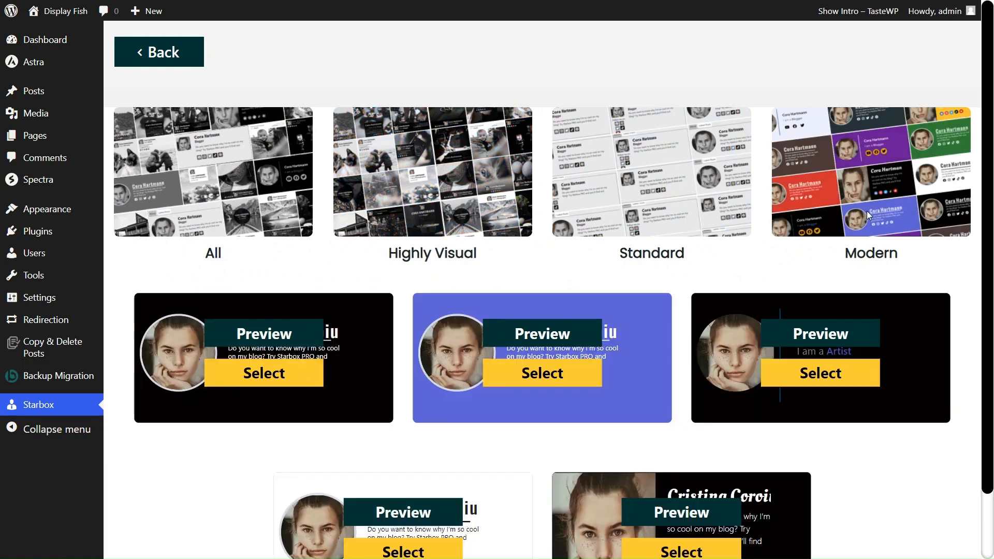
{"action": "left_click", "coordinate": [673, 216]}
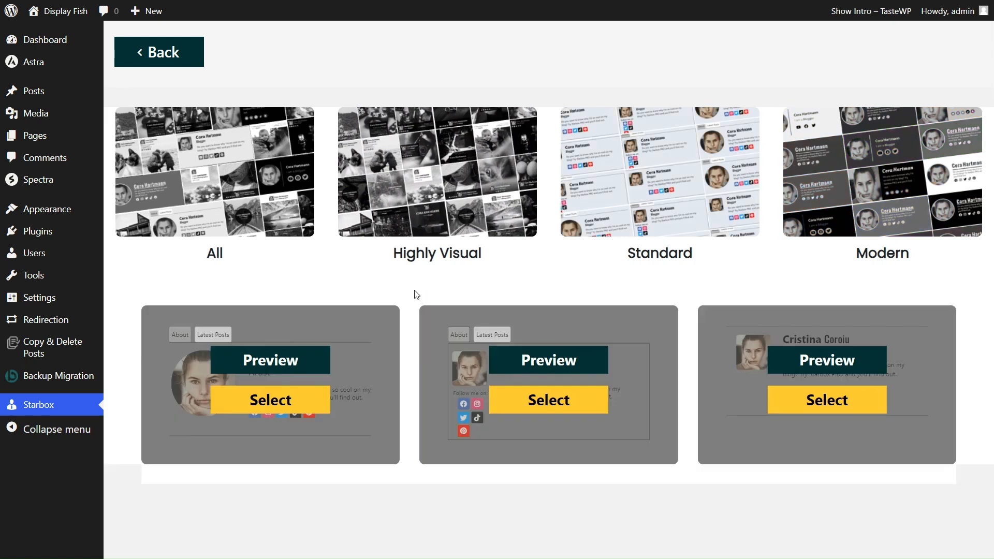
Preview each of the three Standard themes and select the first one, with the round author photo.
{"action": "left_click", "coordinate": [297, 361]}
{"action": "left_click", "coordinate": [871, 460]}
{"action": "left_click", "coordinate": [588, 362]}
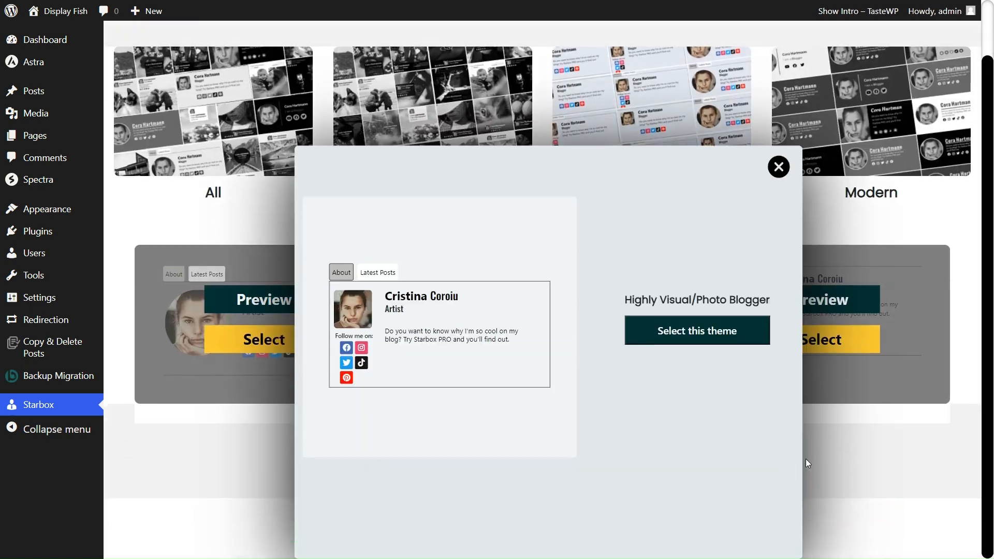
{"action": "left_click", "coordinate": [856, 450]}
{"action": "left_click", "coordinate": [859, 373]}
{"action": "left_click", "coordinate": [945, 422]}
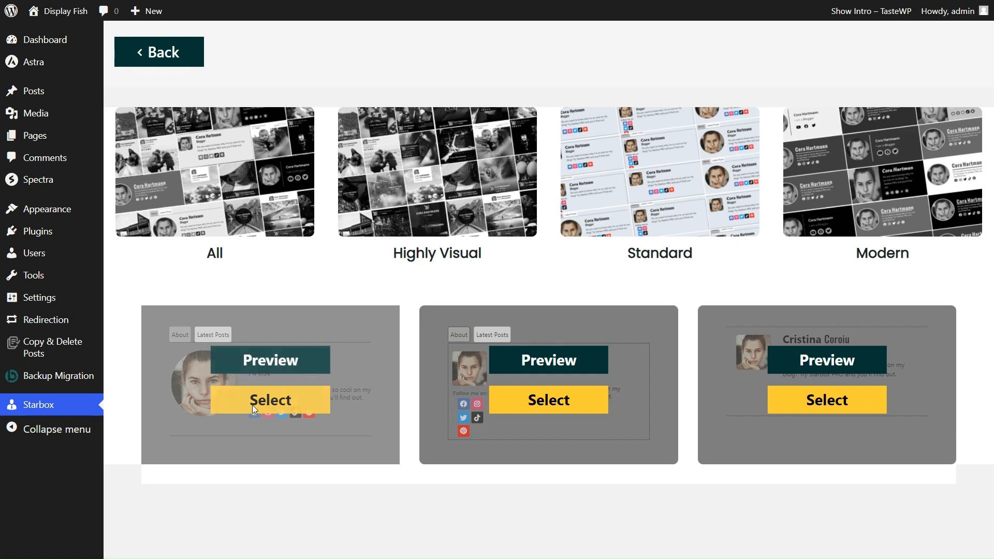
{"action": "left_click", "coordinate": [281, 404]}
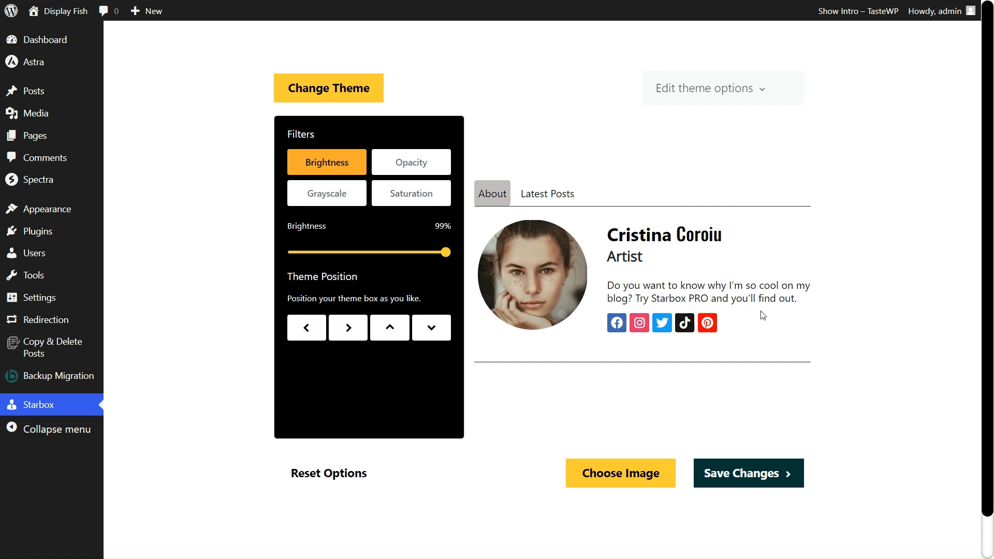
Return to the theme gallery and preview the first, third, fourth and fifth Modern themes.
{"action": "left_click", "coordinate": [360, 89]}
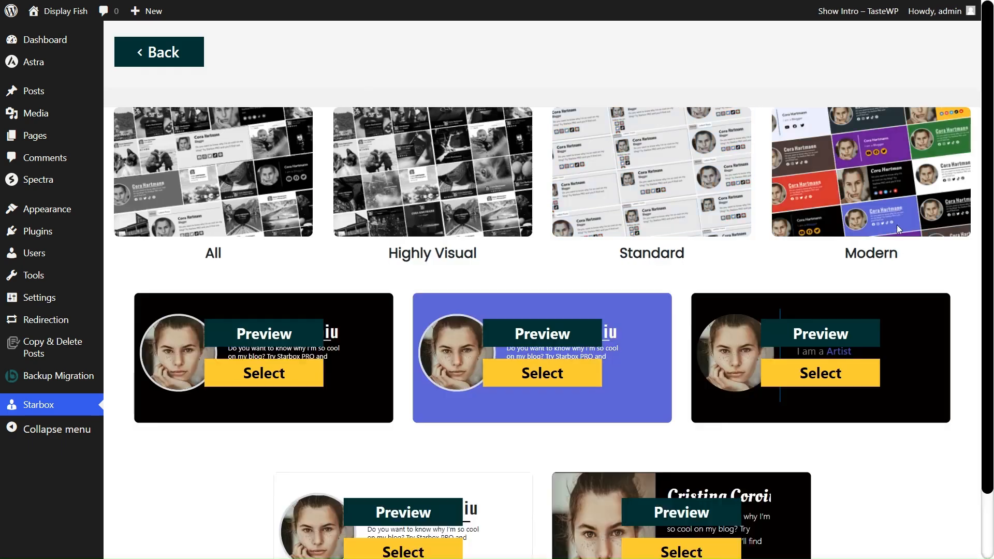
{"action": "scroll", "coordinate": [942, 456], "scroll_direction": "down", "scroll_amount": 1}
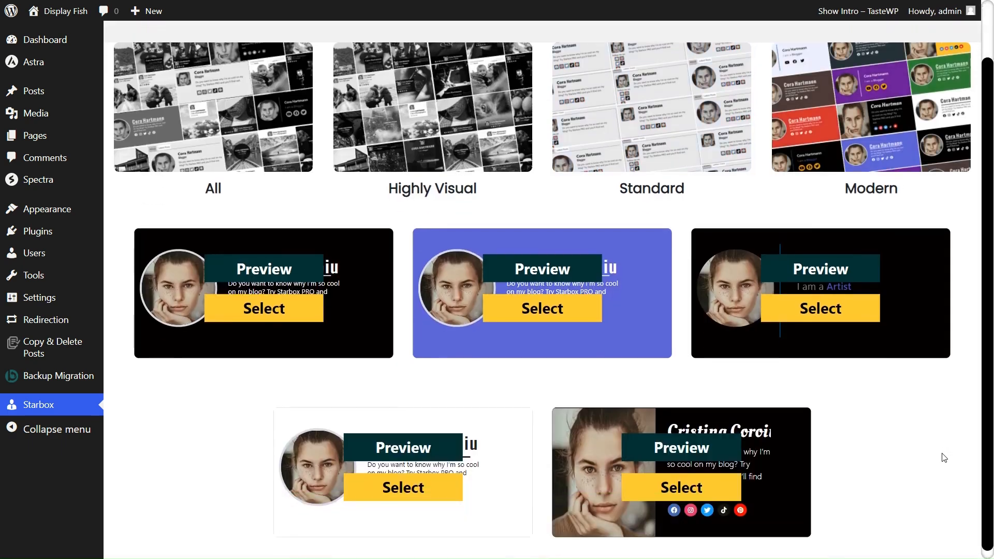
{"action": "left_click", "coordinate": [292, 279]}
{"action": "left_click", "coordinate": [882, 444]}
{"action": "left_click", "coordinate": [847, 268]}
{"action": "left_click", "coordinate": [894, 434]}
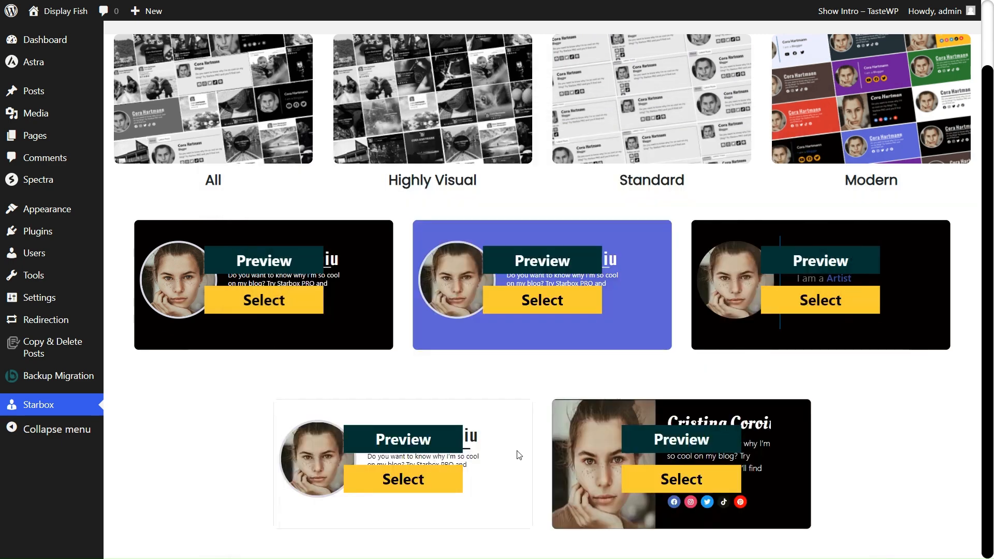
{"action": "left_click", "coordinate": [424, 440]}
{"action": "left_click", "coordinate": [877, 405]}
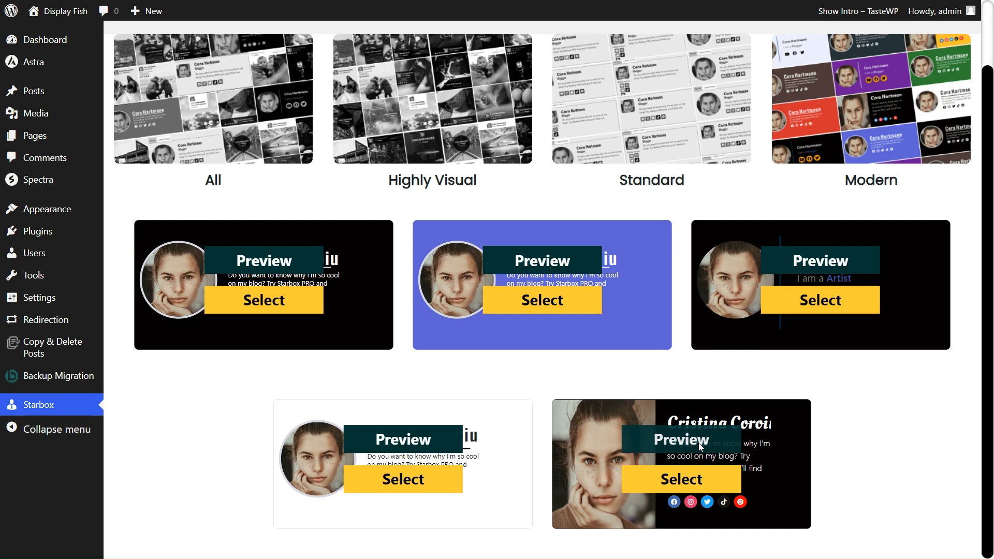
{"action": "left_click", "coordinate": [691, 445]}
{"action": "left_click", "coordinate": [878, 417]}
Show the Highly Visual themes and look through the blogger types offered for filtering them.
{"action": "left_click", "coordinate": [446, 106]}
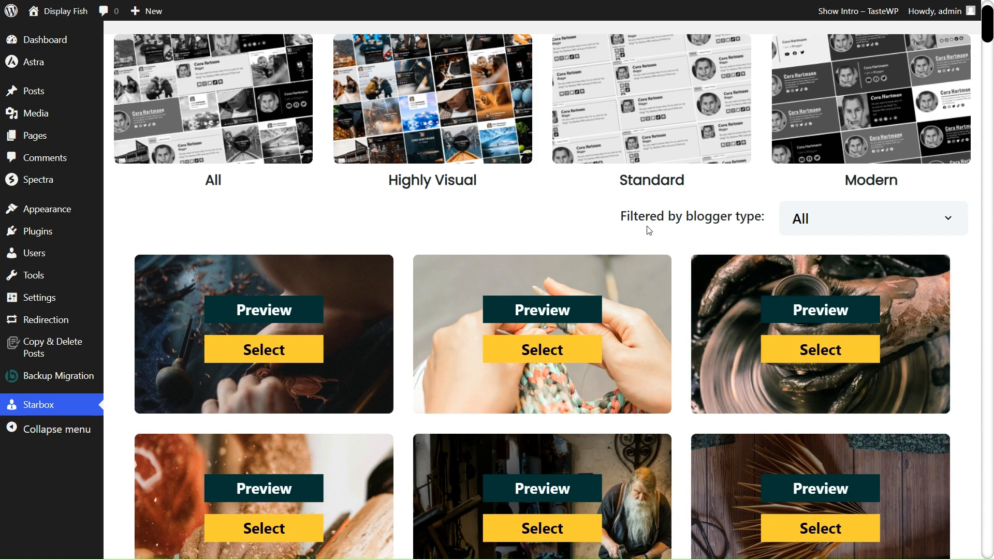
{"action": "left_click_drag", "start_coordinate": [620, 217], "coordinate": [765, 217]}
{"action": "left_click", "coordinate": [769, 241]}
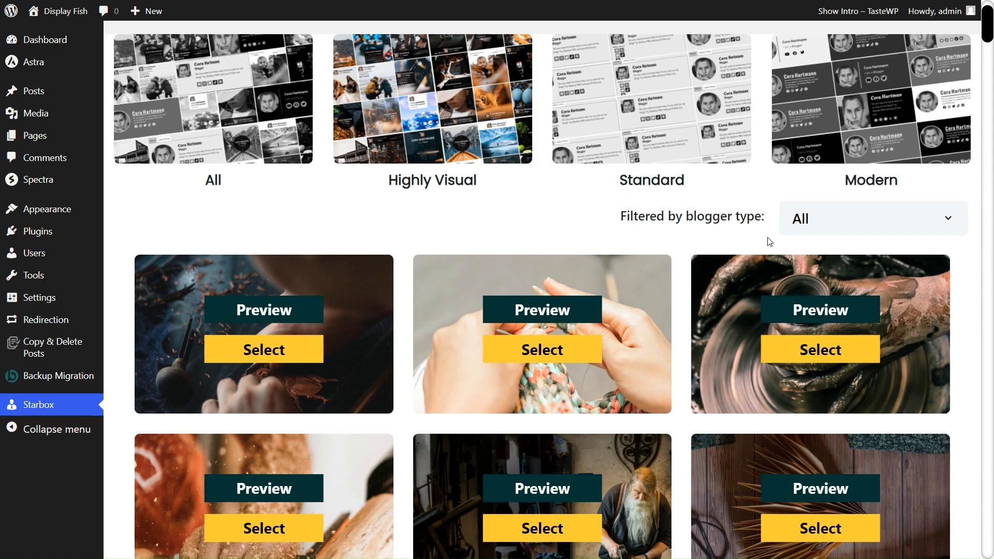
{"action": "left_click", "coordinate": [826, 227]}
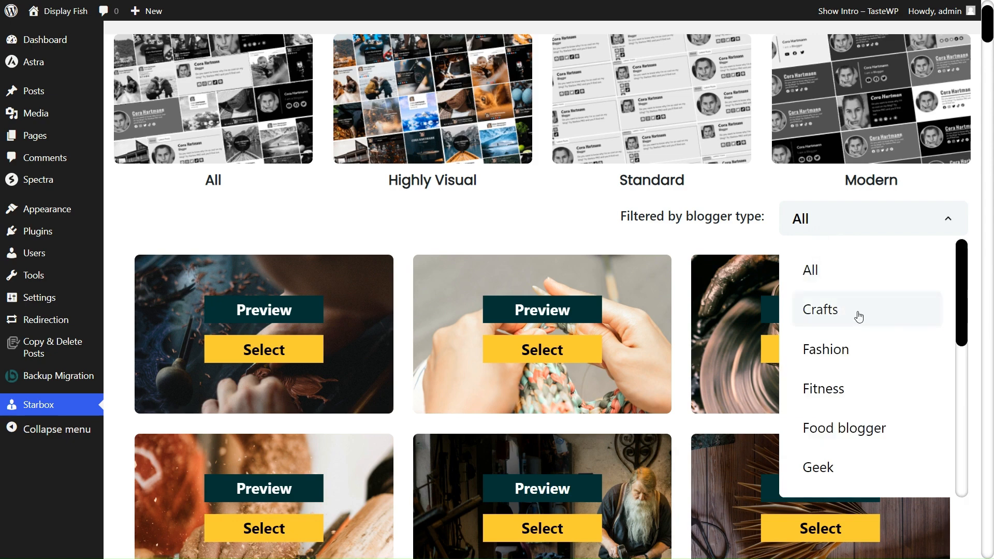
{"action": "scroll", "coordinate": [859, 316], "scroll_direction": "down", "scroll_amount": 5}
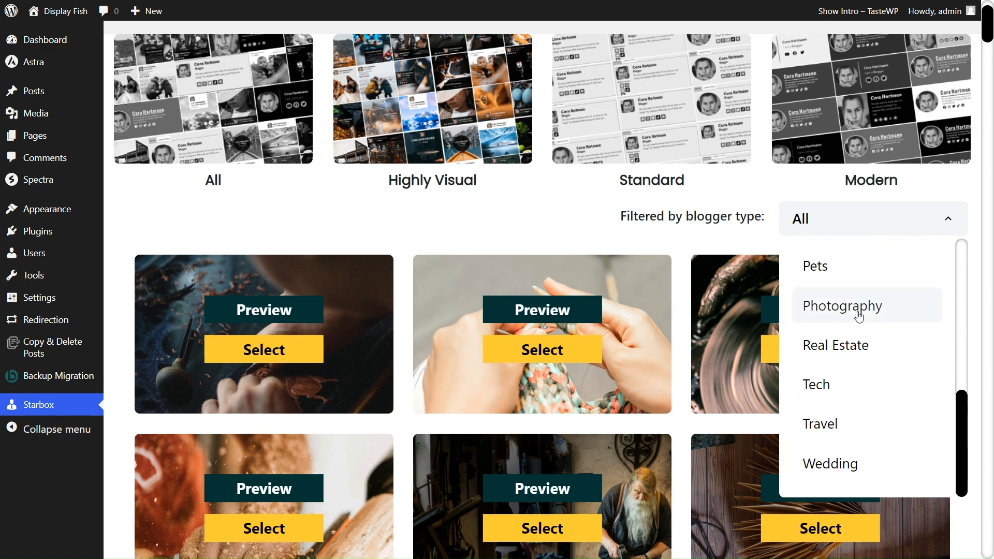
{"action": "scroll", "coordinate": [858, 316], "scroll_direction": "down", "scroll_amount": 2}
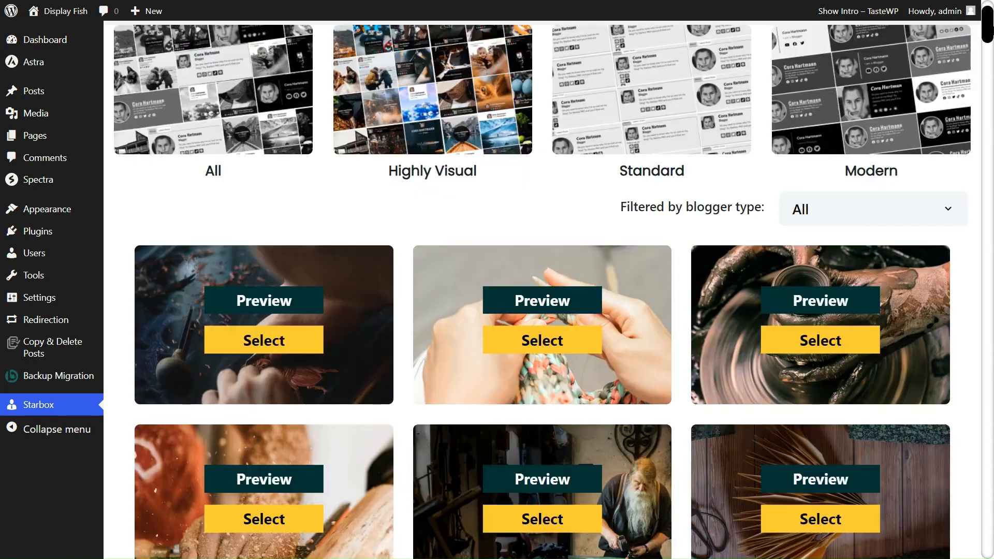
Filter the Highly Visual themes by the Crafts blogger type and look through them.
{"action": "left_click", "coordinate": [790, 212]}
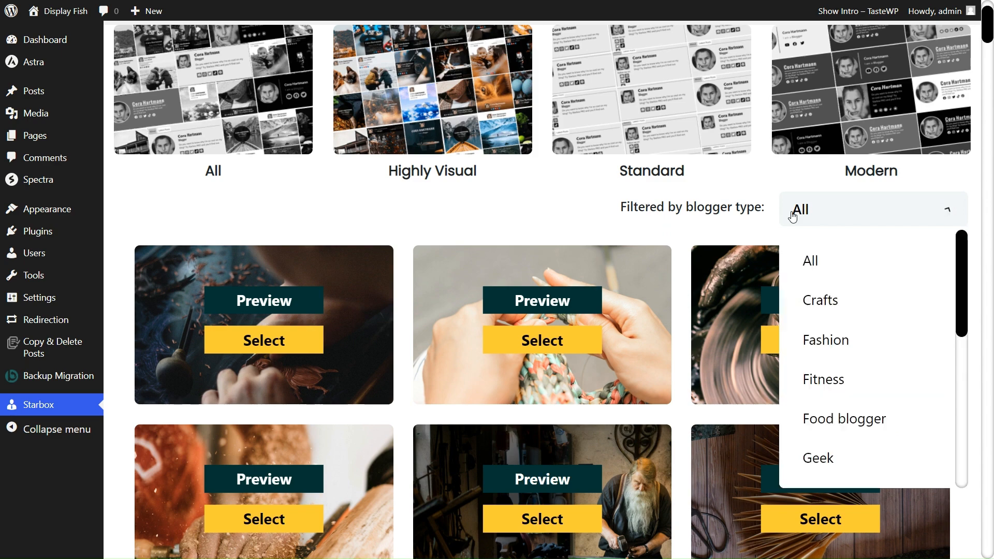
{"action": "left_click", "coordinate": [821, 290]}
{"action": "scroll", "coordinate": [947, 310], "scroll_direction": "down", "scroll_amount": 4}
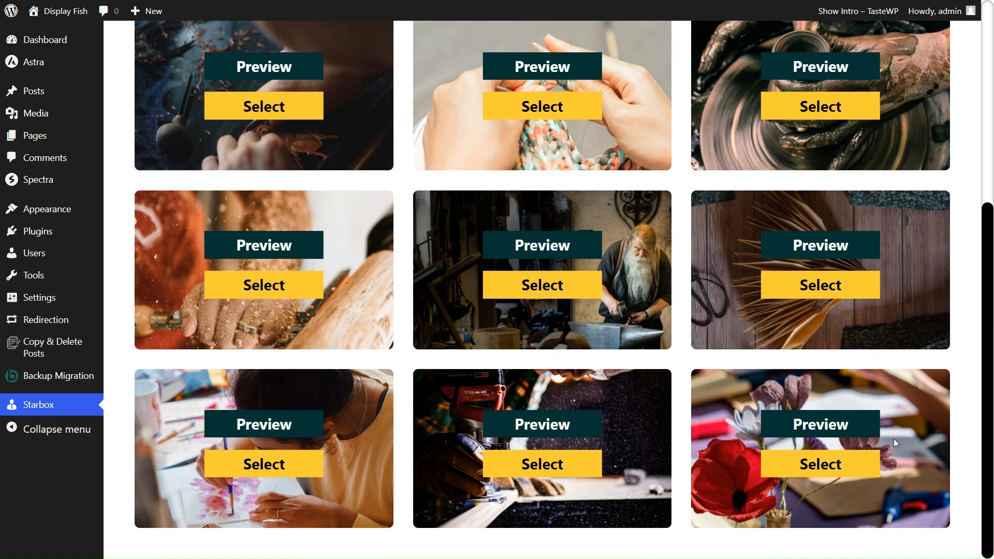
{"action": "scroll", "coordinate": [970, 320], "scroll_direction": "up", "scroll_amount": 1}
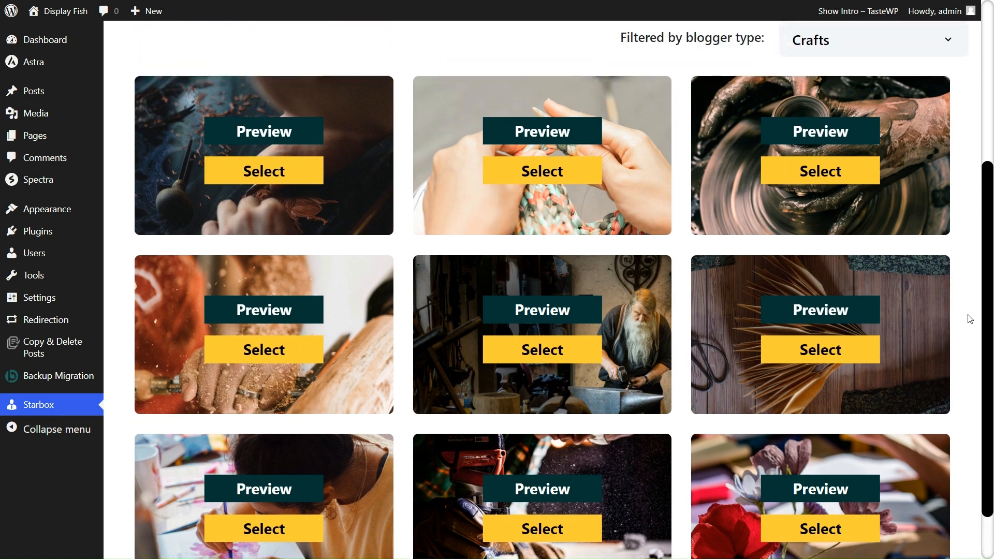
View the Highly Visual themes for the Fashion, Fitness and Food blogger types in turn.
{"action": "left_click", "coordinate": [947, 57]}
{"action": "left_click", "coordinate": [899, 169]}
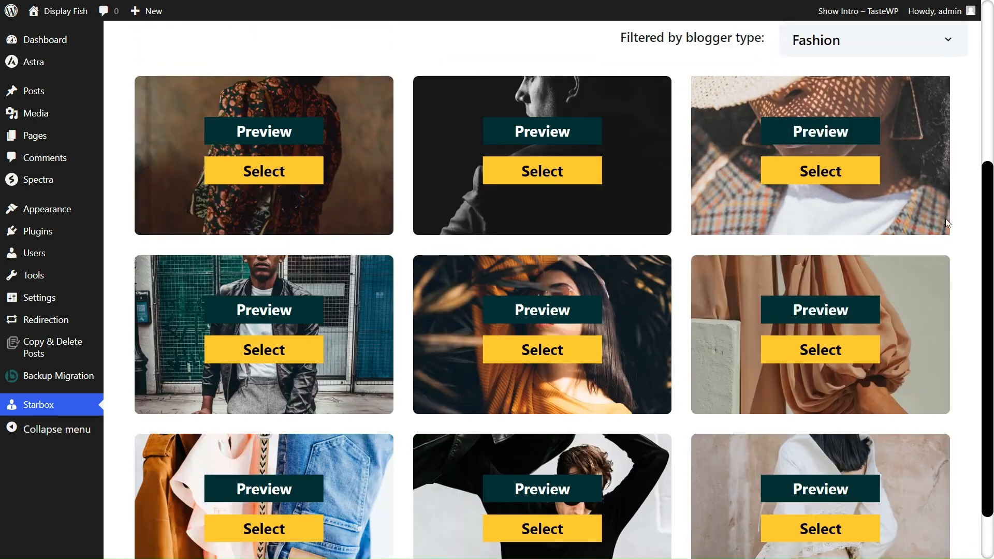
{"action": "left_click", "coordinate": [883, 58]}
{"action": "left_click", "coordinate": [827, 208]}
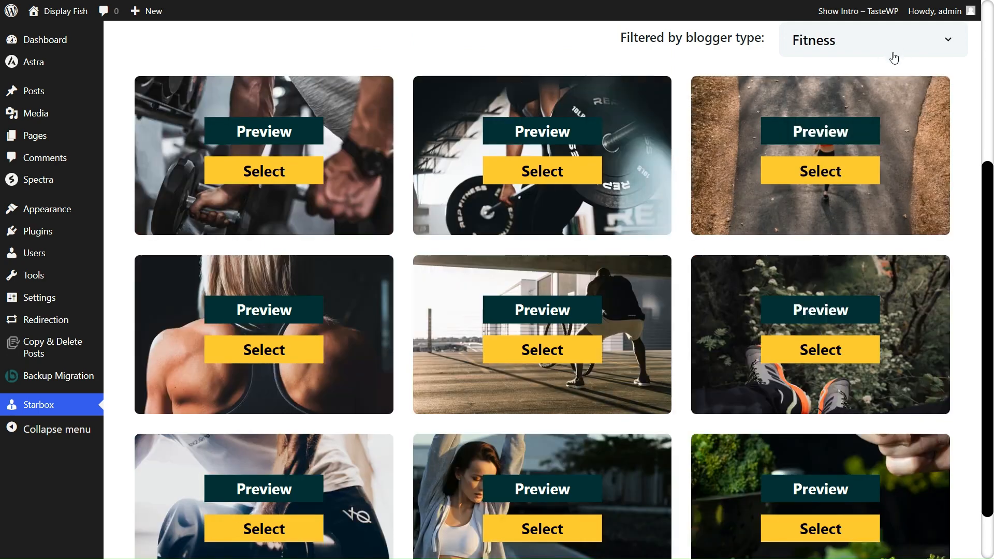
{"action": "left_click", "coordinate": [894, 55]}
{"action": "left_click", "coordinate": [866, 256]}
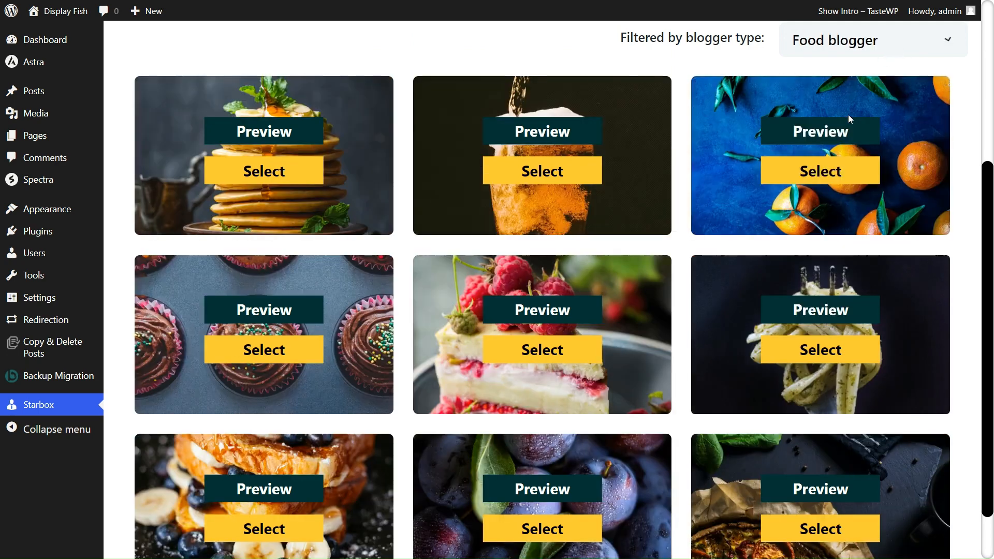
View the Highly Visual themes for the Geek, Holiday and Parenting blogger types in turn.
{"action": "left_click", "coordinate": [830, 50]}
{"action": "scroll", "coordinate": [851, 227], "scroll_direction": "down", "scroll_amount": 1}
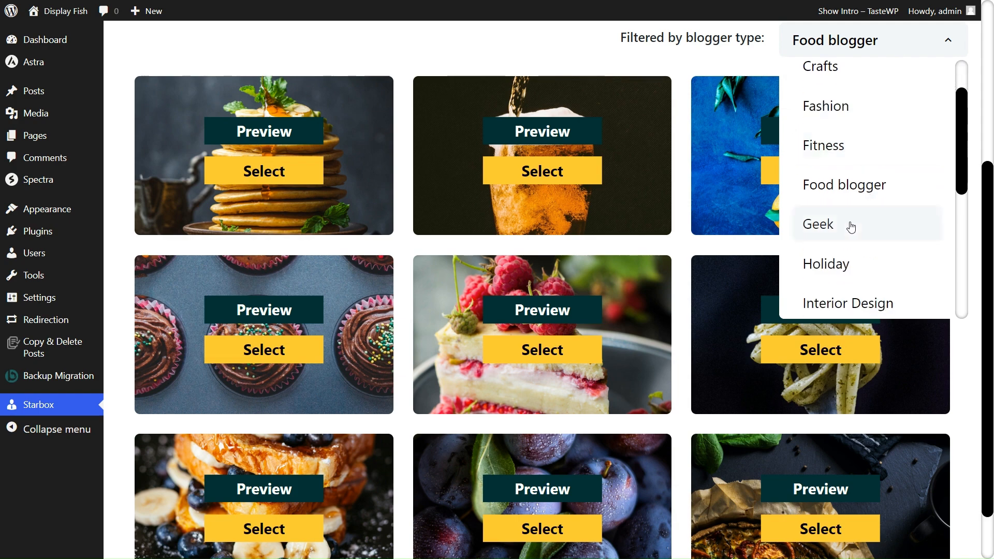
{"action": "left_click", "coordinate": [851, 225]}
{"action": "left_click", "coordinate": [842, 40]}
{"action": "left_click", "coordinate": [886, 204]}
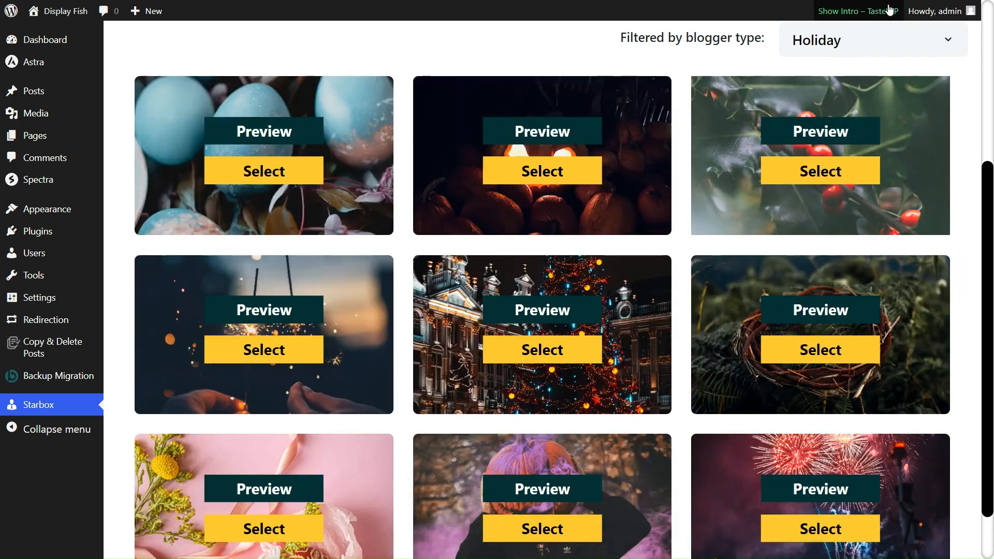
{"action": "left_click", "coordinate": [887, 52]}
{"action": "left_click", "coordinate": [878, 272]}
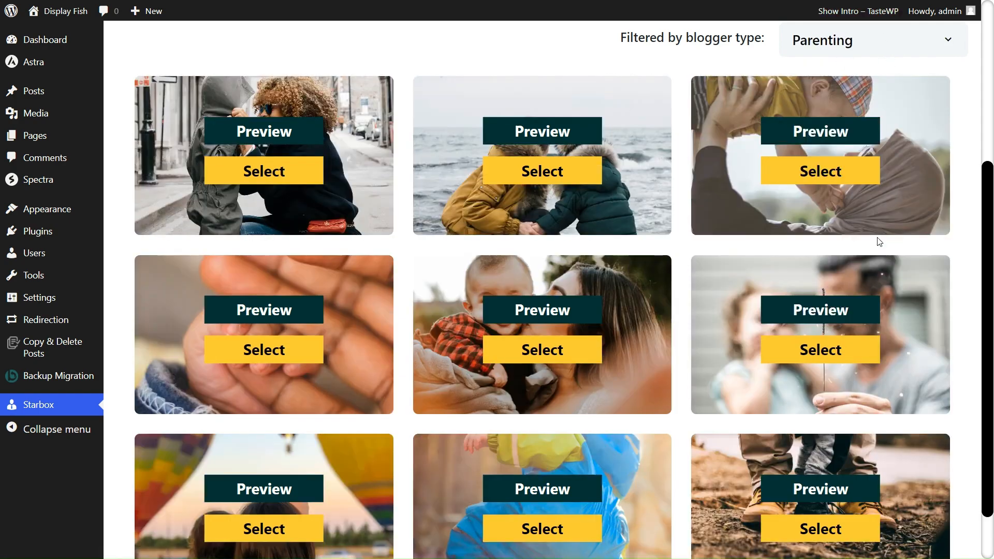
View the Highly Visual themes for the Interior Design, Pets, Photography and Real Estate blogger types in turn.
{"action": "left_click", "coordinate": [846, 48]}
{"action": "left_click", "coordinate": [839, 239]}
{"action": "left_click", "coordinate": [835, 51]}
{"action": "scroll", "coordinate": [809, 262], "scroll_direction": "down", "scroll_amount": 4}
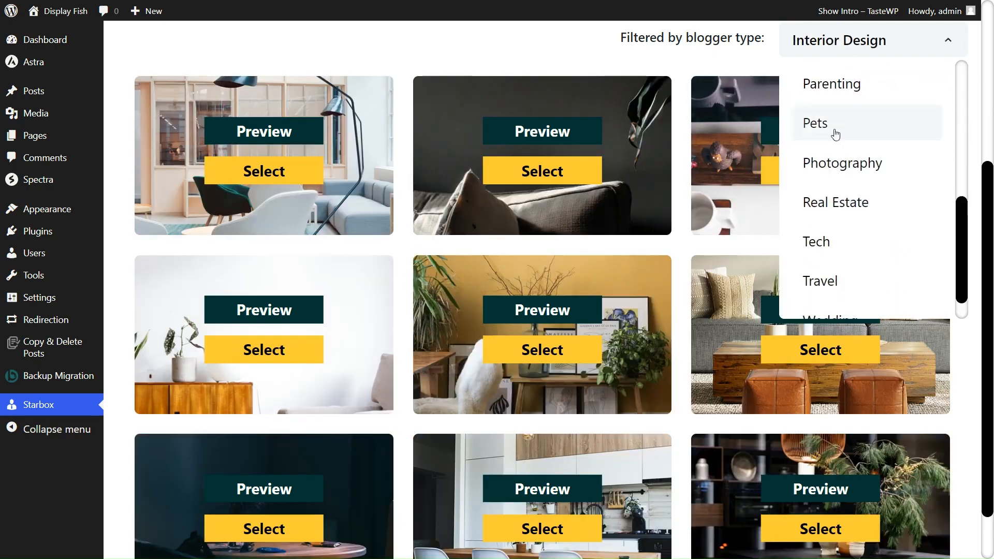
{"action": "left_click", "coordinate": [836, 134]}
{"action": "left_click", "coordinate": [843, 43]}
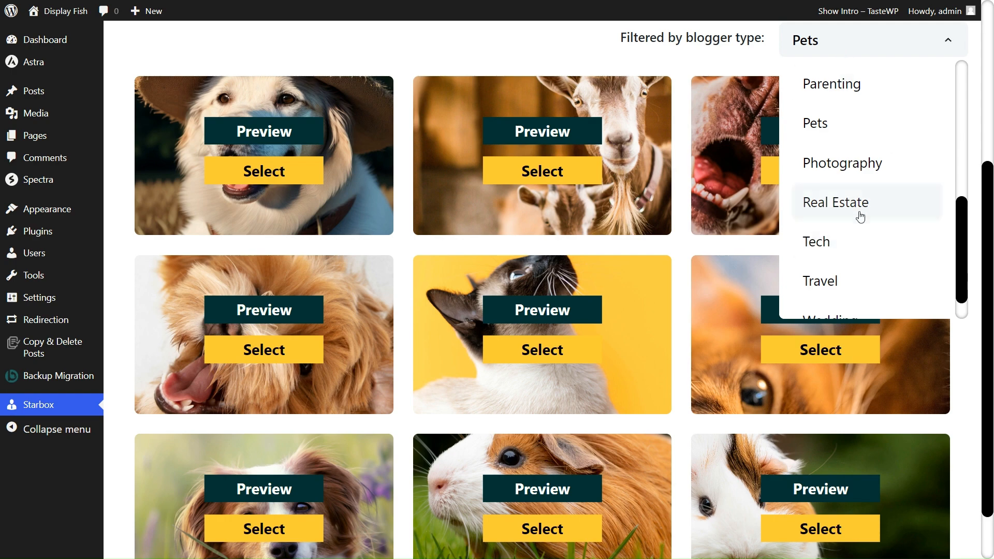
{"action": "left_click", "coordinate": [861, 164]}
{"action": "left_click", "coordinate": [860, 42]}
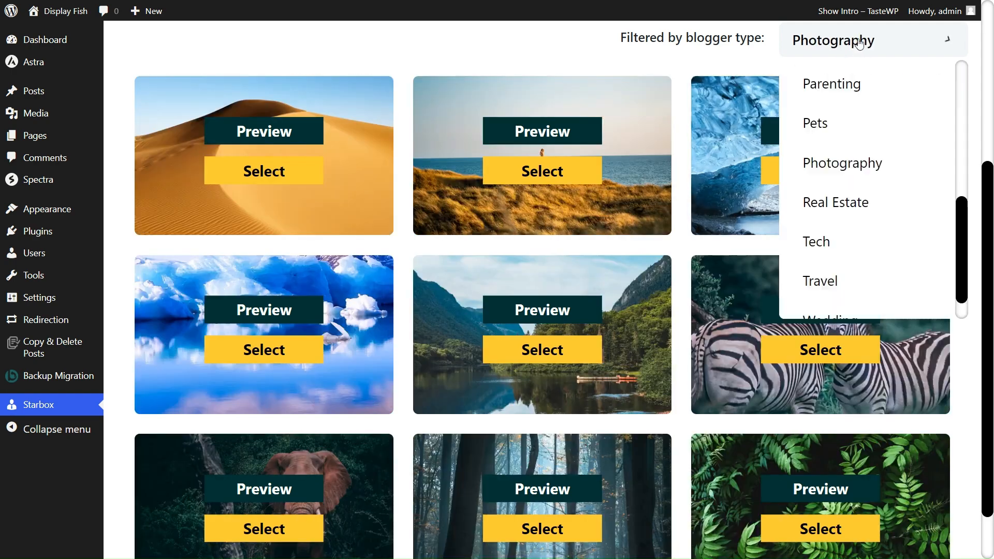
{"action": "left_click", "coordinate": [835, 203]}
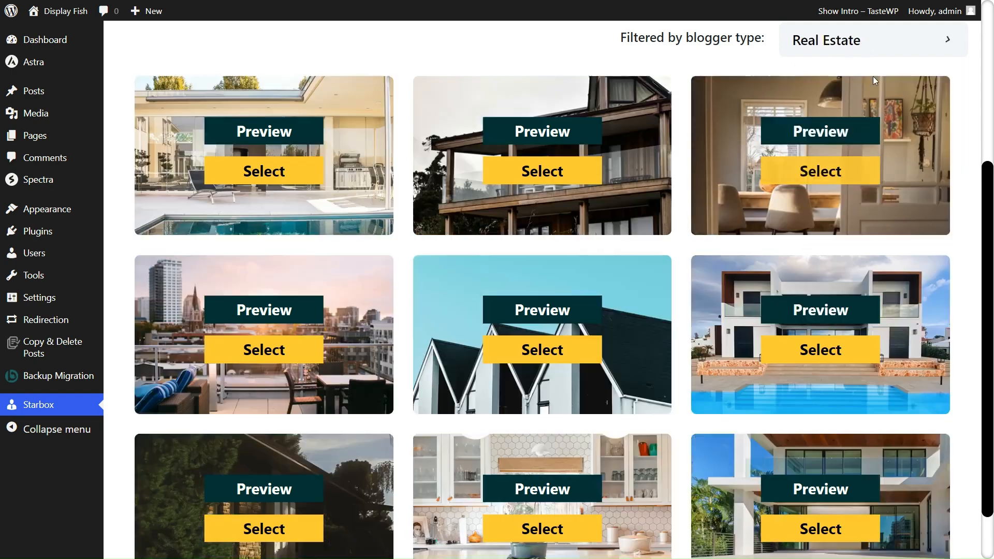
View the Highly Visual themes for the Tech, Travel and Wedding blogger types in turn.
{"action": "left_click", "coordinate": [878, 48]}
{"action": "left_click", "coordinate": [863, 244]}
{"action": "left_click", "coordinate": [859, 49]}
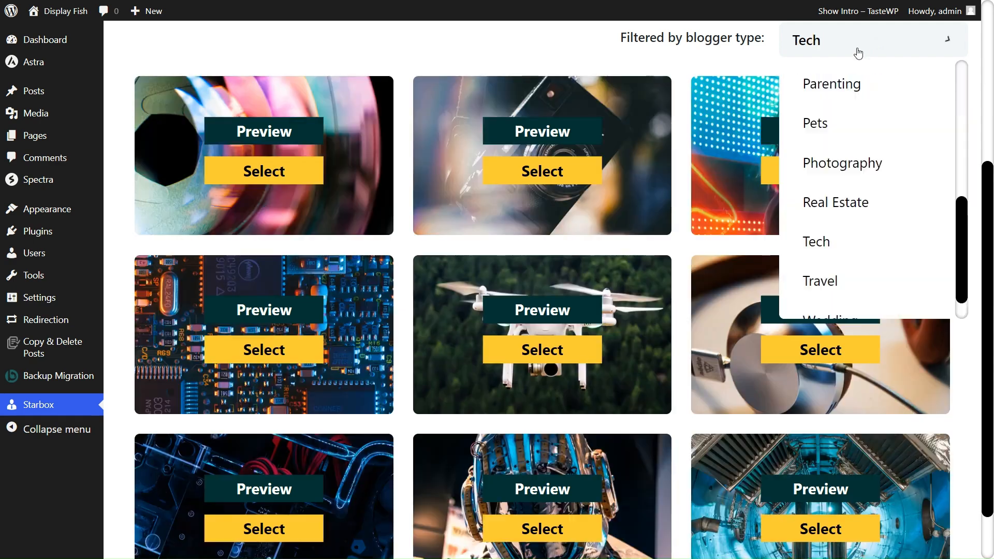
{"action": "scroll", "coordinate": [844, 212], "scroll_direction": "down", "scroll_amount": 1}
{"action": "left_click", "coordinate": [830, 259]}
{"action": "left_click", "coordinate": [874, 47]}
{"action": "left_click", "coordinate": [860, 284]}
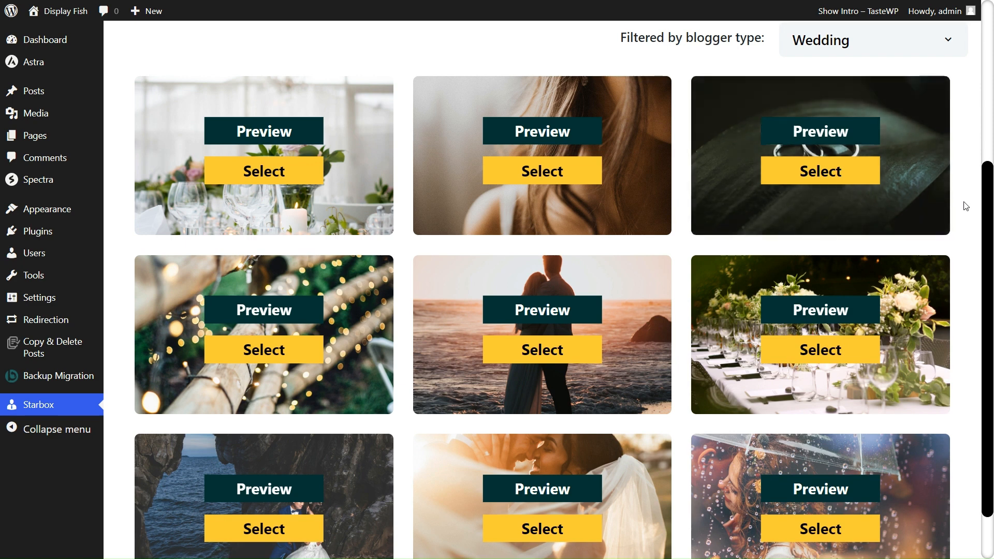
Set the blogger type filter back to Crafts.
{"action": "left_click", "coordinate": [876, 43]}
{"action": "scroll", "coordinate": [899, 160], "scroll_direction": "up", "scroll_amount": 5}
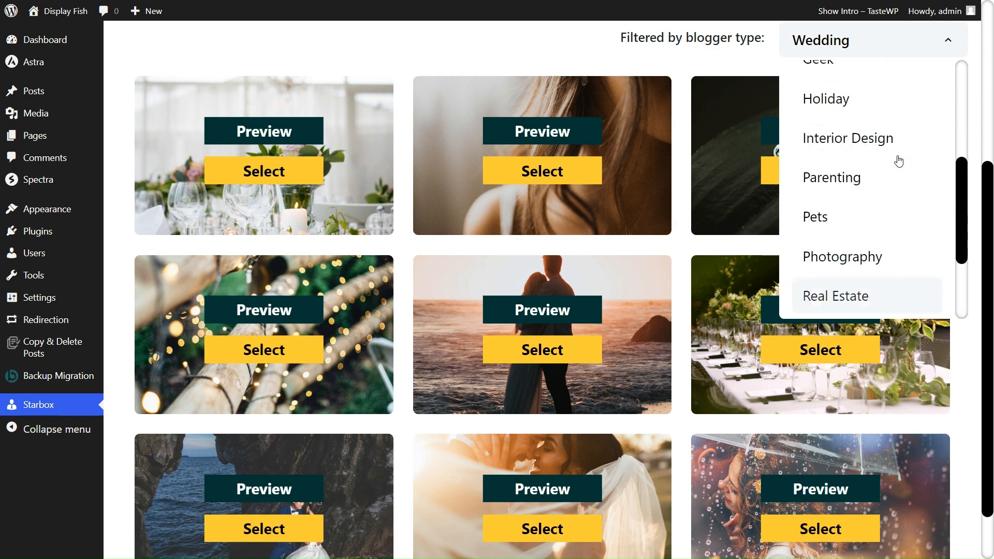
{"action": "left_click", "coordinate": [847, 130]}
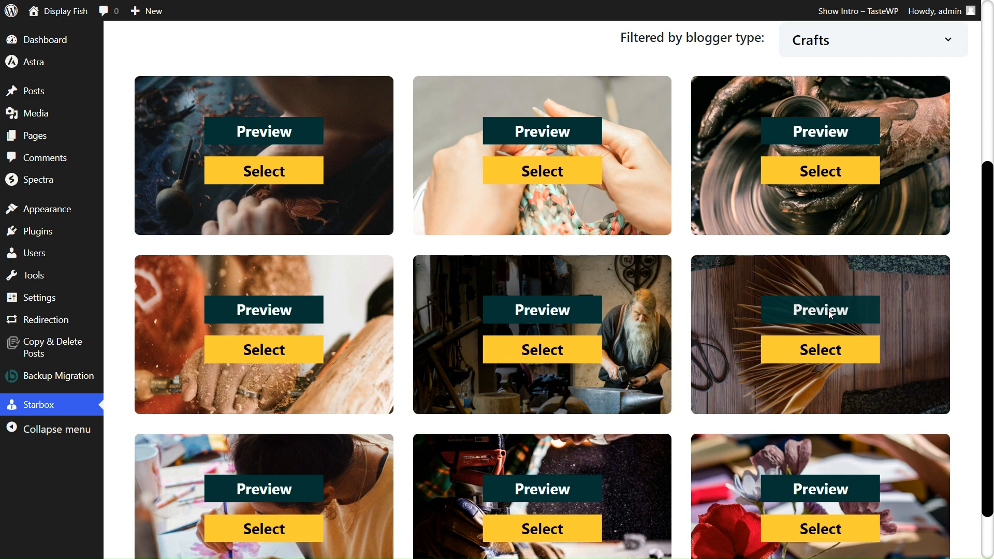
Preview the first Crafts theme, with the wood-carving photo, go through all its author box layouts, and close the preview.
{"action": "scroll", "coordinate": [269, 193], "scroll_direction": "up", "scroll_amount": 1}
{"action": "left_click", "coordinate": [271, 197]}
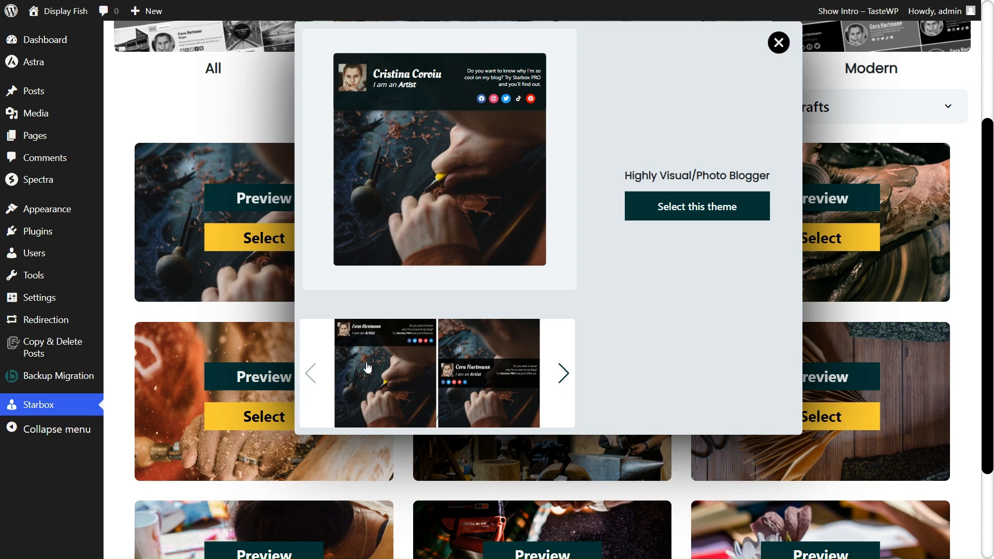
{"action": "left_click", "coordinate": [484, 383]}
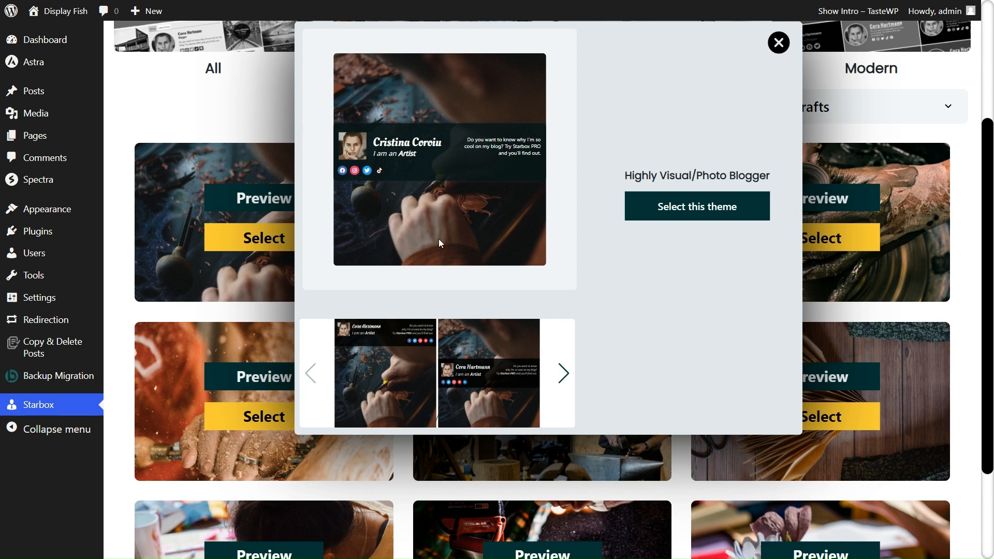
{"action": "left_click", "coordinate": [563, 373]}
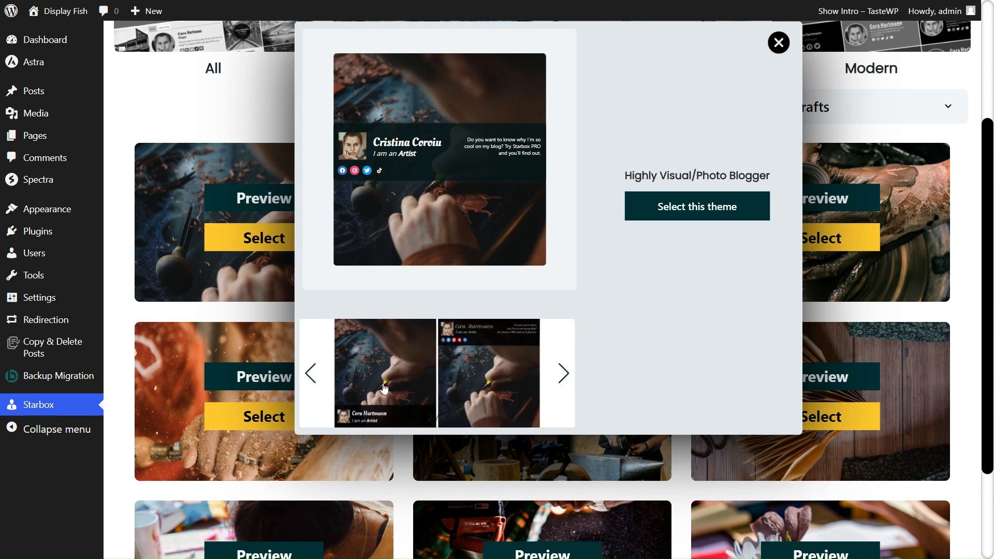
{"action": "left_click", "coordinate": [383, 389]}
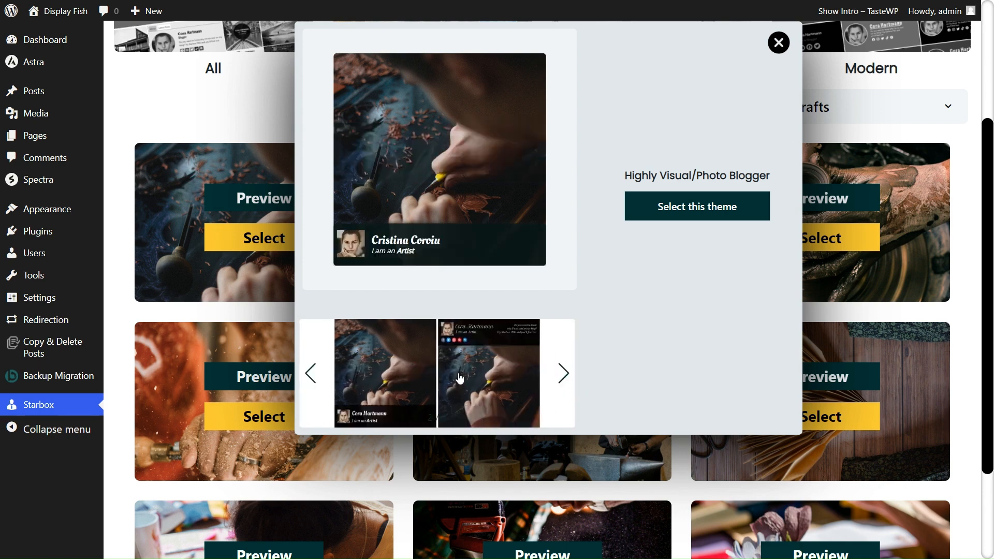
{"action": "left_click", "coordinate": [460, 379]}
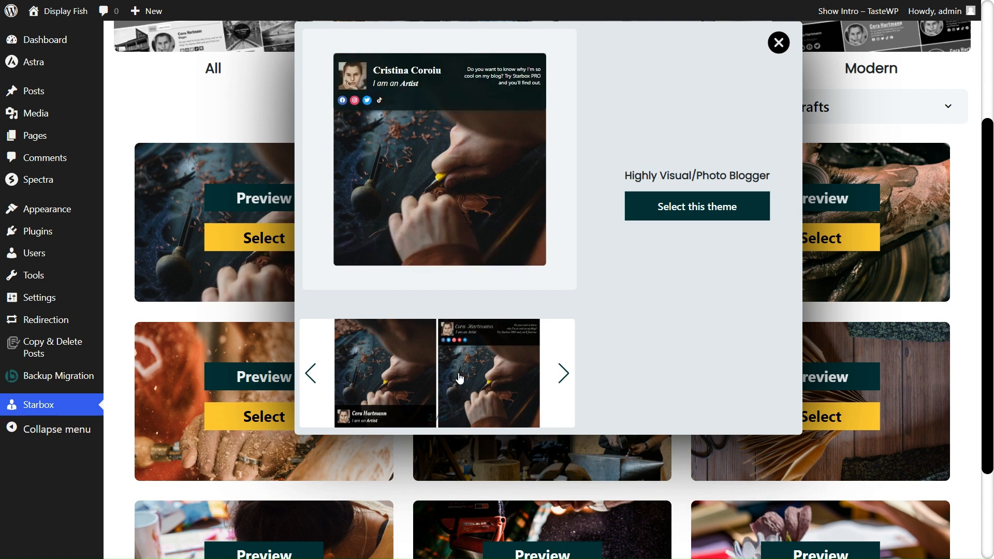
{"action": "left_click", "coordinate": [564, 374]}
{"action": "left_click", "coordinate": [412, 339]}
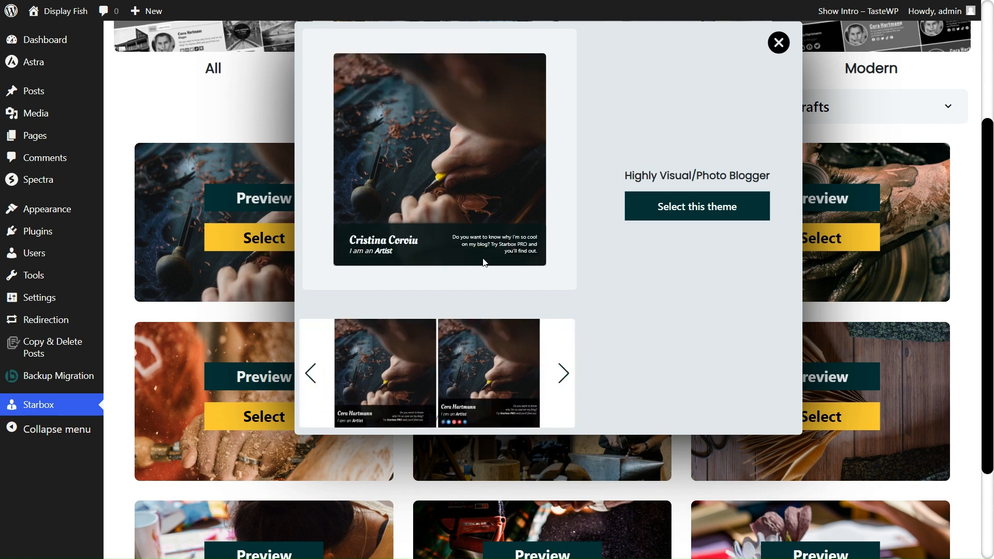
{"action": "left_click", "coordinate": [488, 365]}
{"action": "left_click", "coordinate": [564, 372]}
{"action": "left_click", "coordinate": [413, 388]}
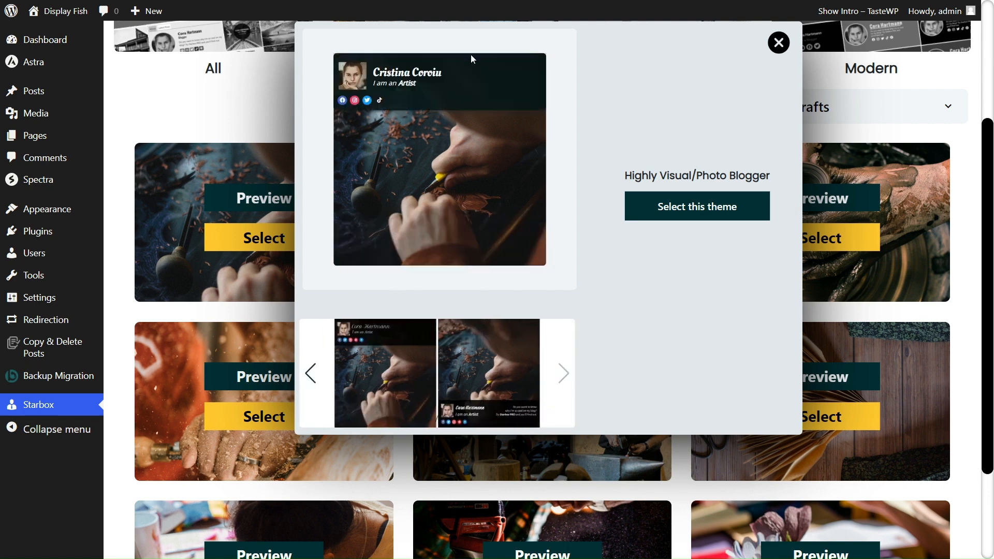
{"action": "left_click", "coordinate": [474, 360]}
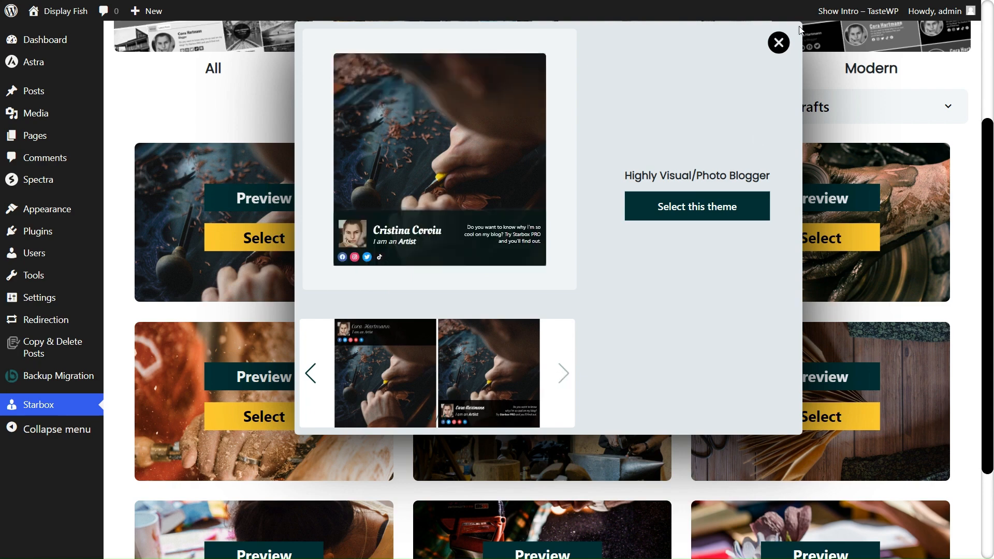
{"action": "left_click", "coordinate": [773, 49]}
Preview the second Crafts theme, with the knitting photo, compare its author box layouts, and close the preview.
{"action": "left_click", "coordinate": [479, 198]}
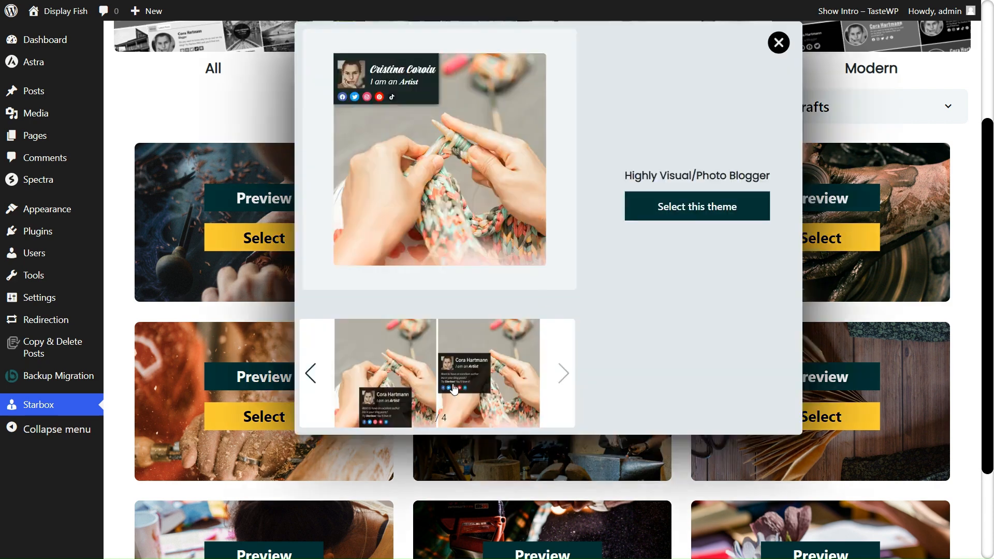
{"action": "left_click", "coordinate": [413, 387]}
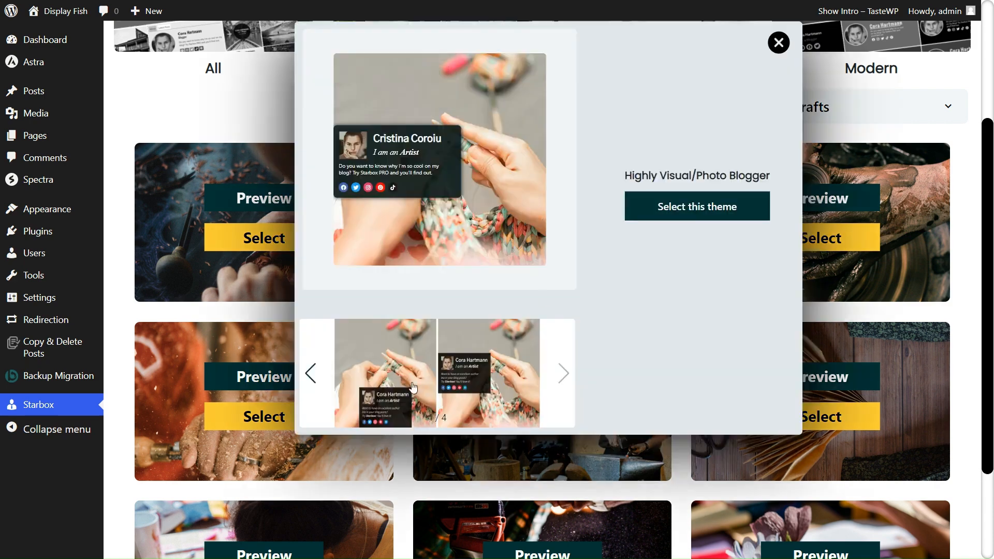
{"action": "left_click", "coordinate": [312, 373]}
{"action": "left_click", "coordinate": [310, 373]}
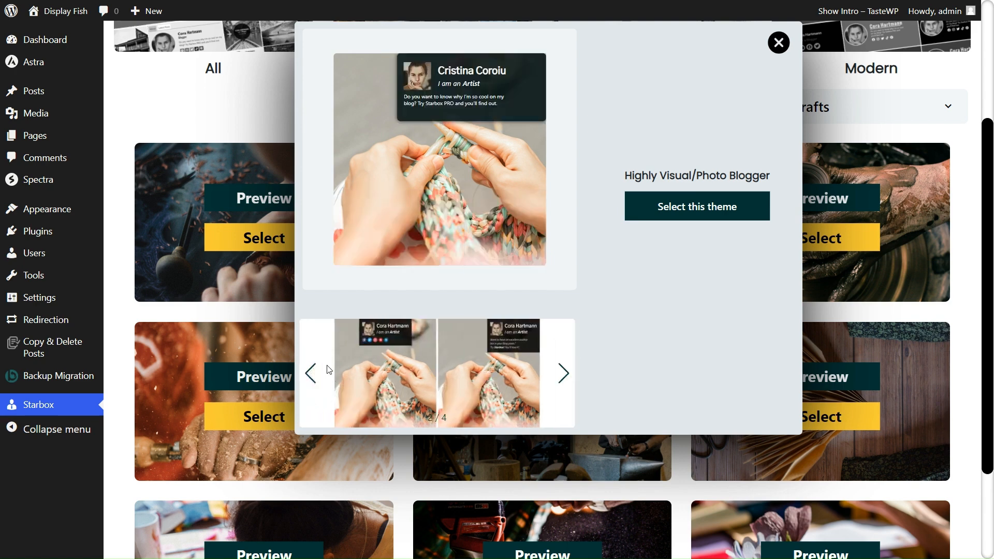
{"action": "left_click", "coordinate": [309, 375]}
{"action": "left_click", "coordinate": [496, 380]}
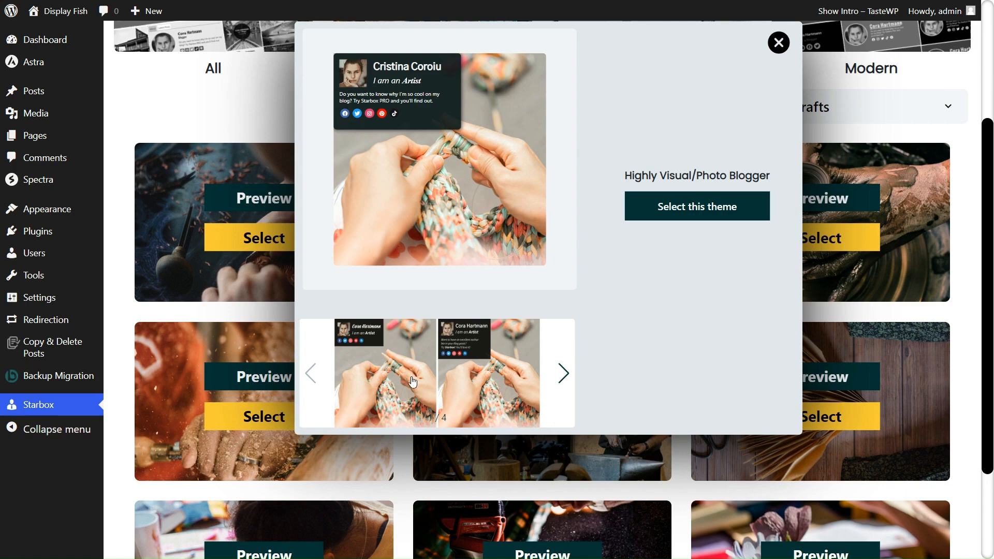
{"action": "left_click", "coordinate": [778, 43]}
Preview the third Crafts theme, with the pottery photo, go through its author box layouts, and close the preview.
{"action": "left_click", "coordinate": [849, 202]}
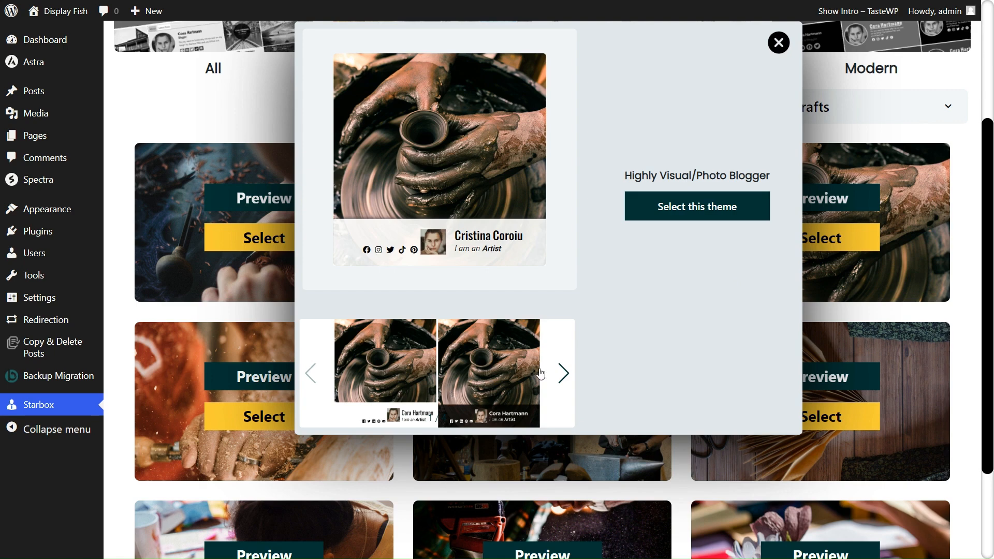
{"action": "left_click", "coordinate": [560, 374]}
{"action": "left_click", "coordinate": [560, 374]}
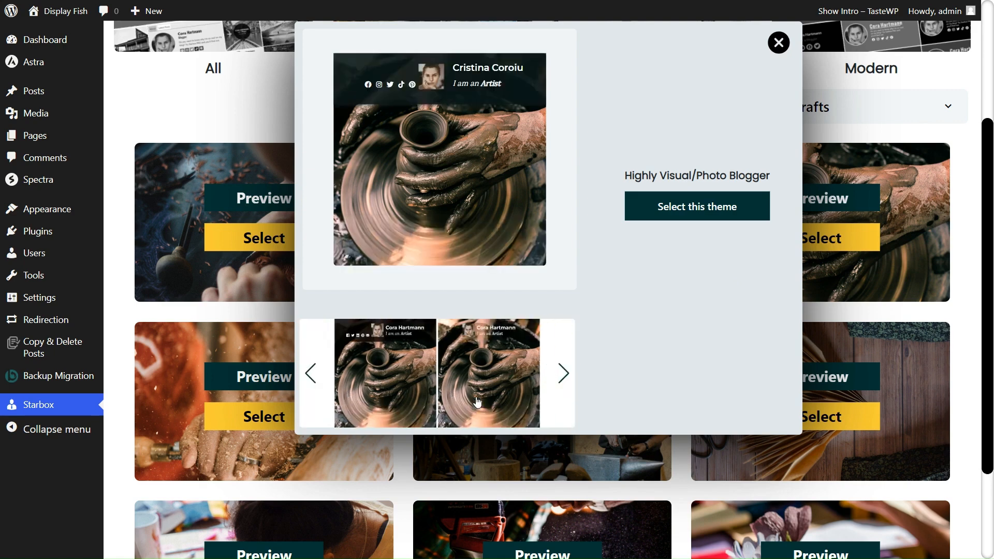
{"action": "left_click", "coordinate": [562, 381]}
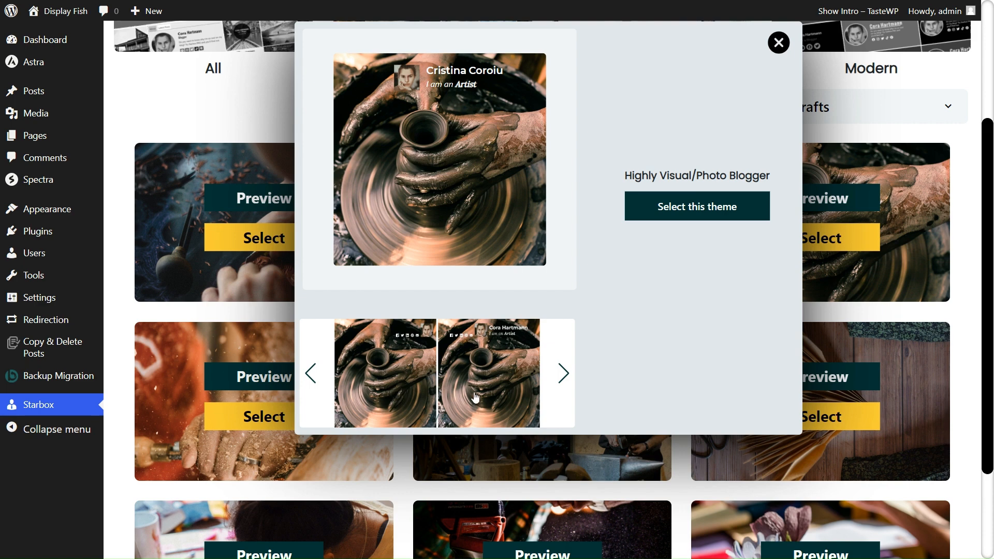
{"action": "left_click", "coordinate": [510, 395]}
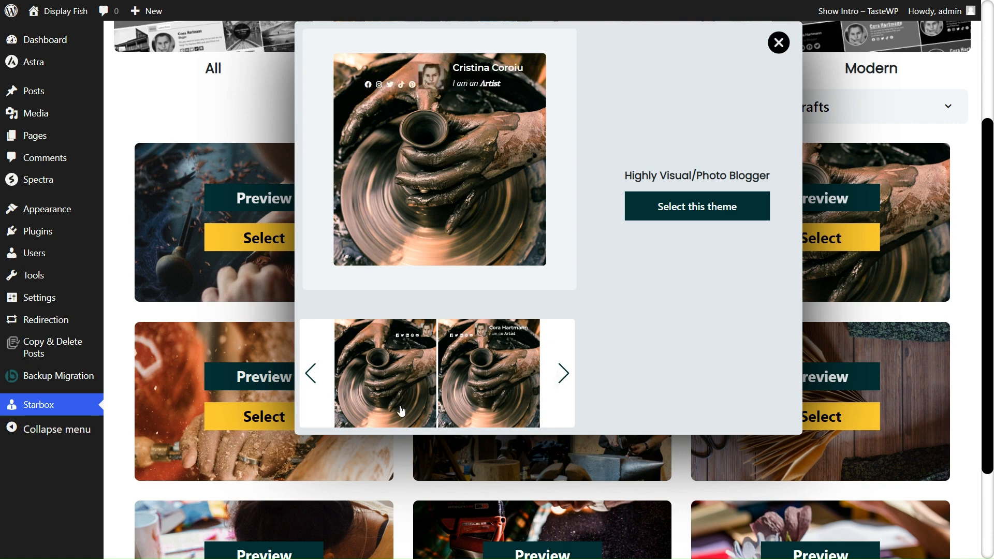
{"action": "left_click", "coordinate": [567, 395]}
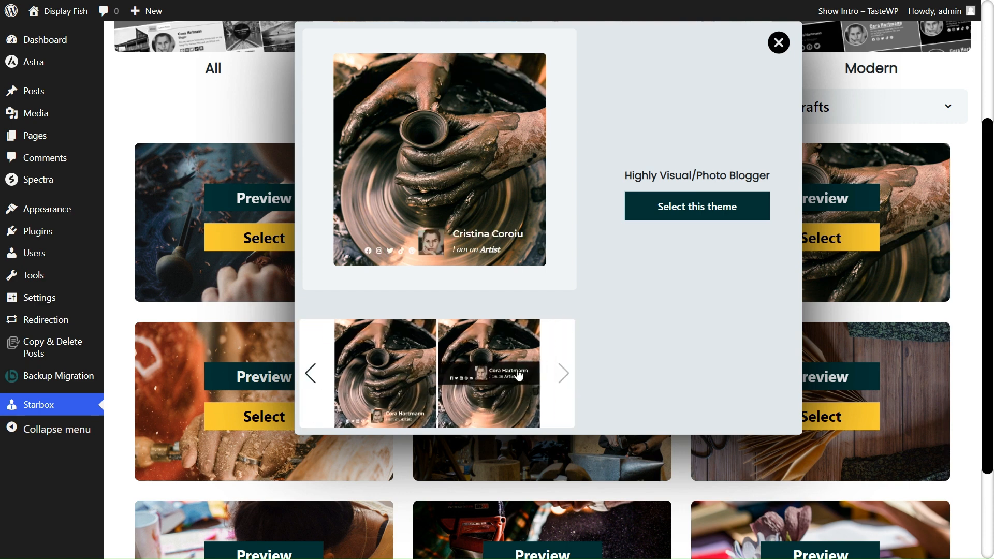
{"action": "left_click", "coordinate": [537, 369]}
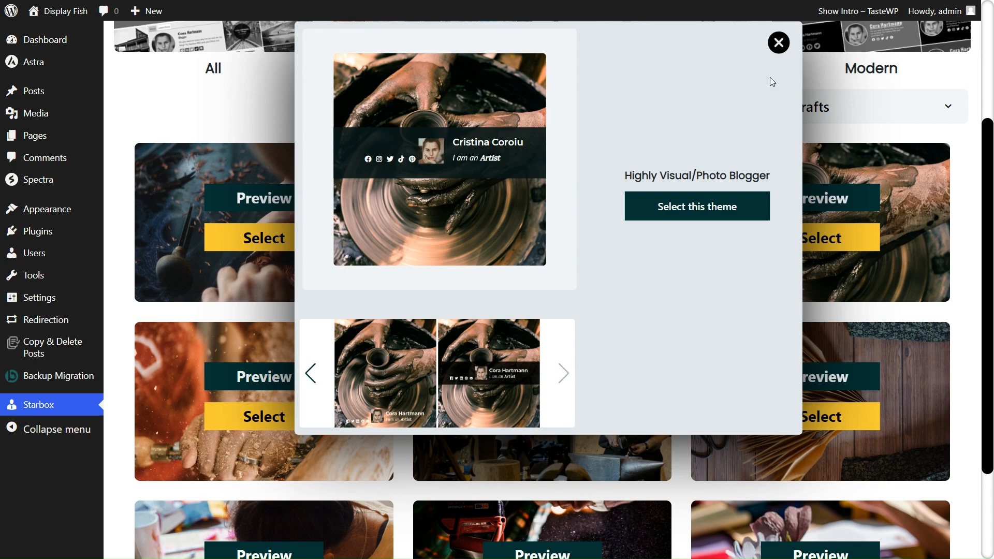
{"action": "left_click", "coordinate": [955, 290]}
Preview the fourth Crafts theme, with the woodturning photo, compare its author box layouts, and close the preview.
{"action": "scroll", "coordinate": [310, 231], "scroll_direction": "down", "scroll_amount": 3}
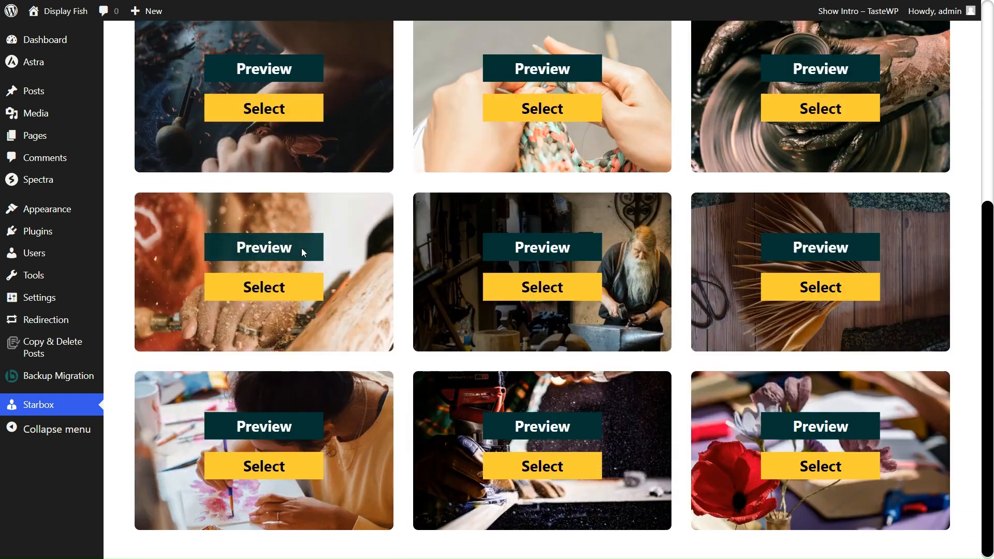
{"action": "left_click", "coordinate": [301, 248]}
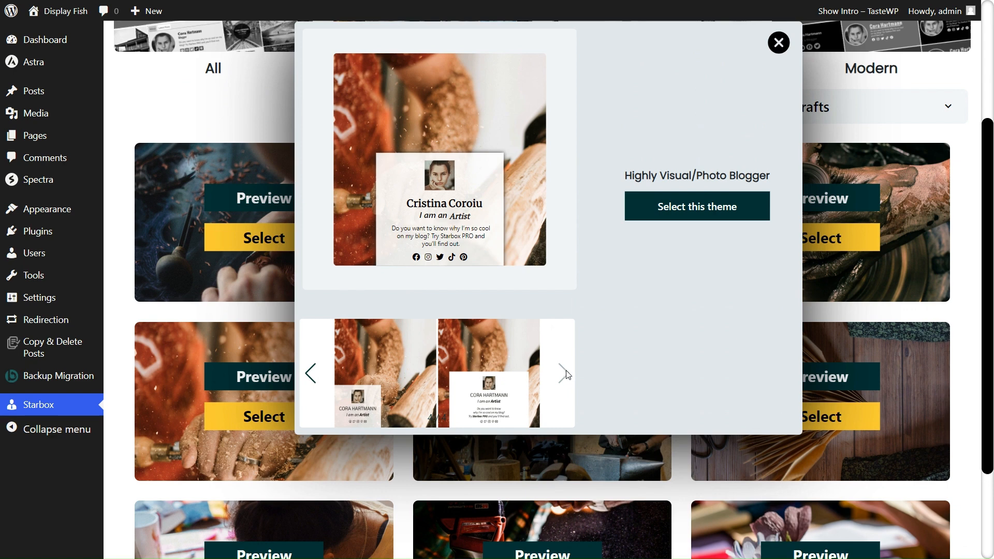
{"action": "left_click", "coordinate": [310, 373]}
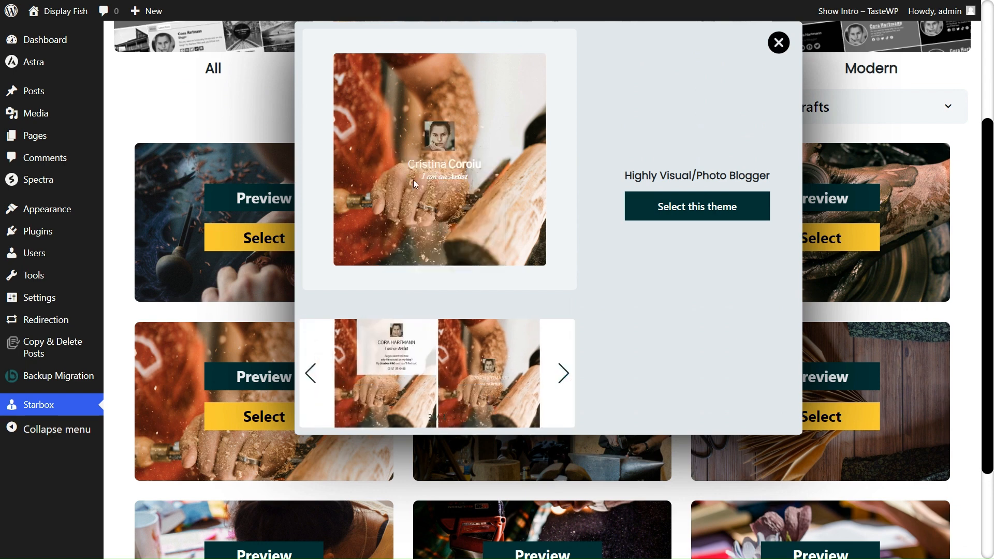
{"action": "left_click", "coordinate": [415, 366]}
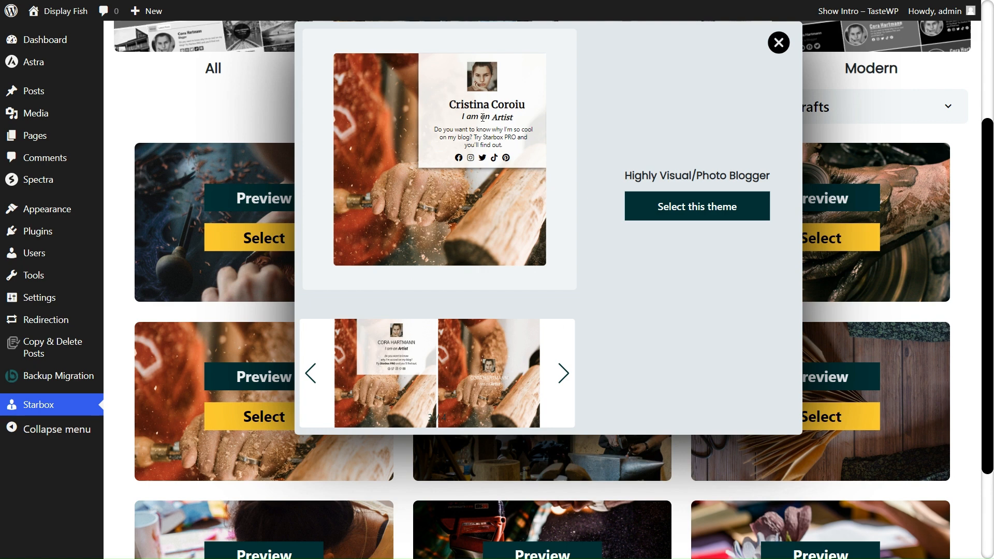
{"action": "left_click", "coordinate": [313, 375]}
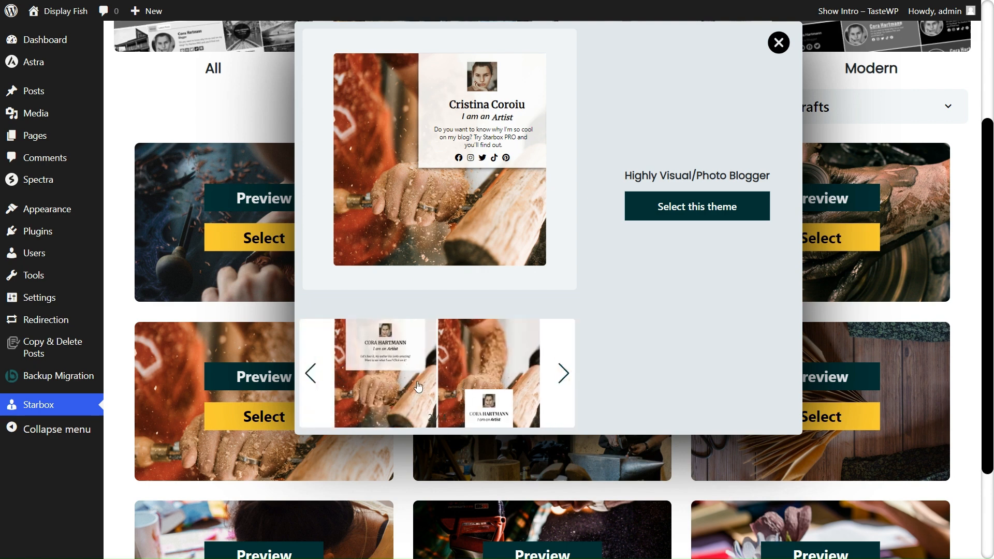
{"action": "left_click", "coordinate": [311, 373]}
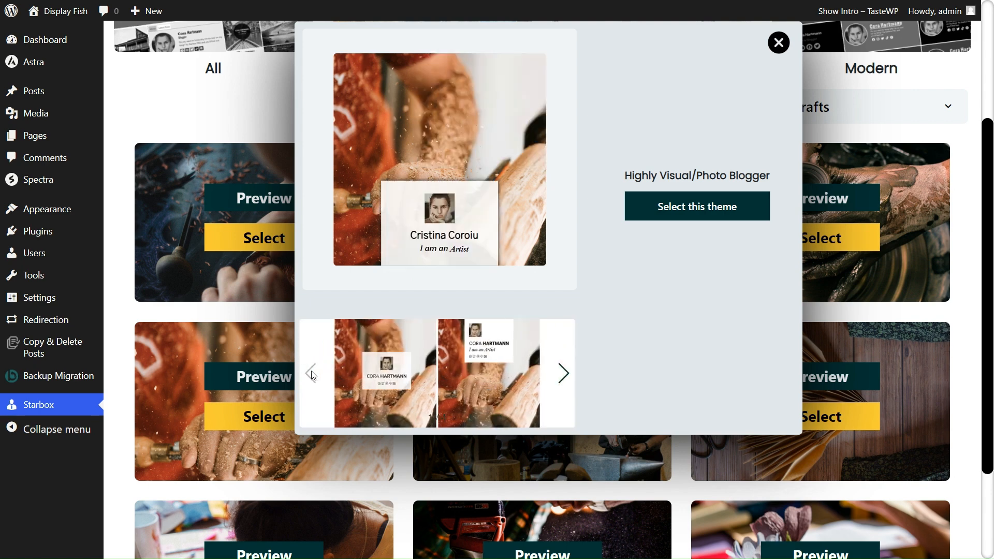
{"action": "left_click", "coordinate": [384, 373]}
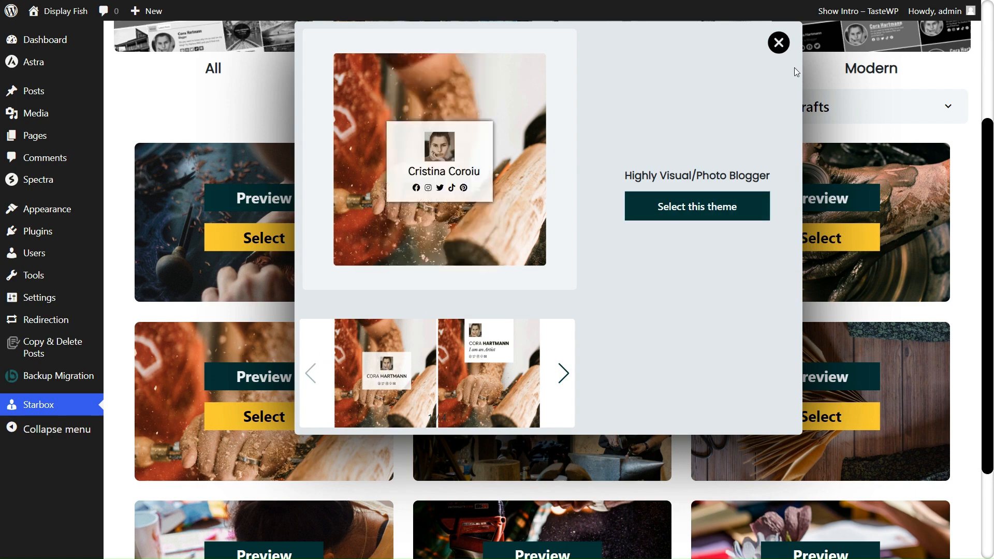
{"action": "left_click", "coordinate": [779, 44]}
Preview the fifth Crafts theme, with the bearded blacksmith photo, view its author box layouts, and close the preview.
{"action": "left_click", "coordinate": [562, 382]}
{"action": "left_click", "coordinate": [563, 382]}
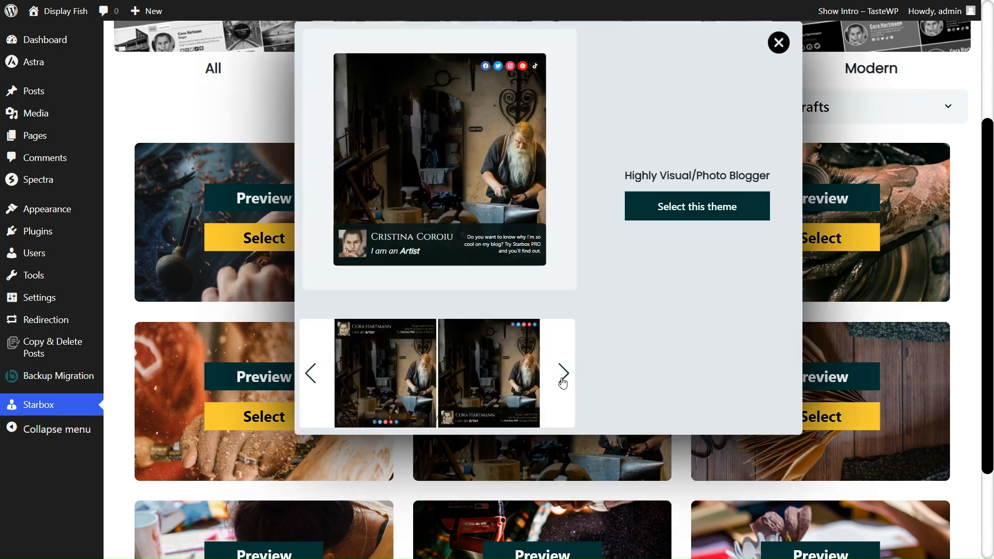
{"action": "left_click", "coordinate": [396, 381]}
{"action": "left_click", "coordinate": [491, 382]}
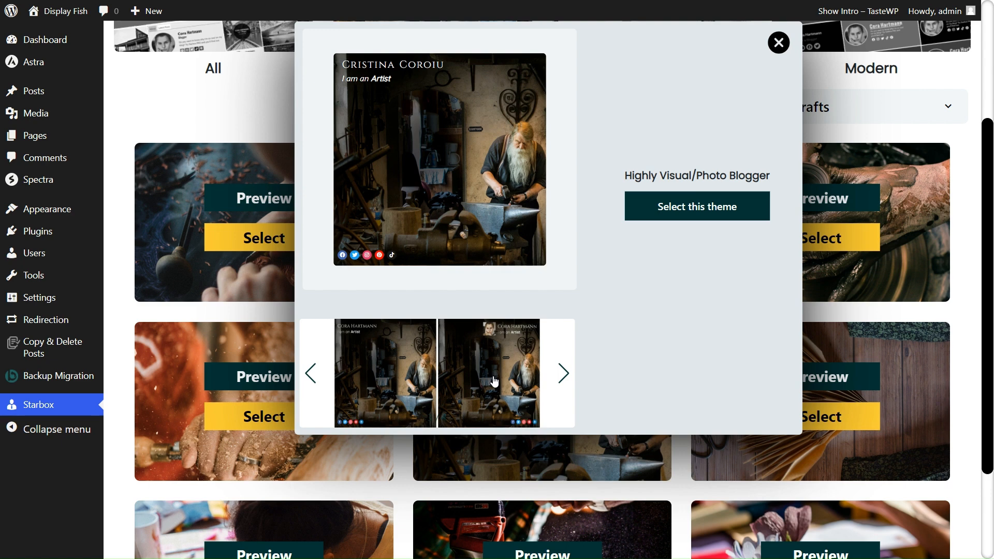
{"action": "left_click", "coordinate": [562, 372]}
{"action": "left_click", "coordinate": [400, 394]}
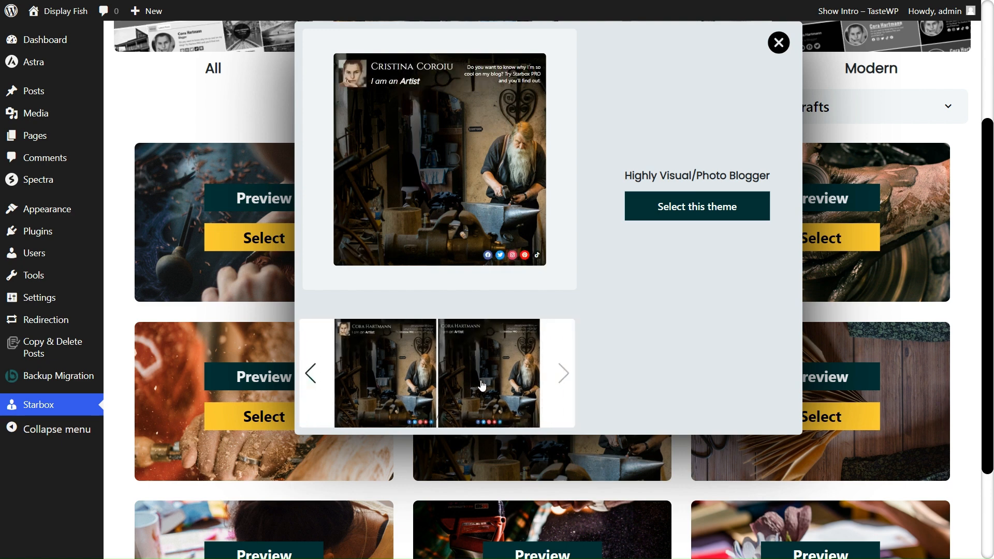
{"action": "left_click", "coordinate": [507, 390]}
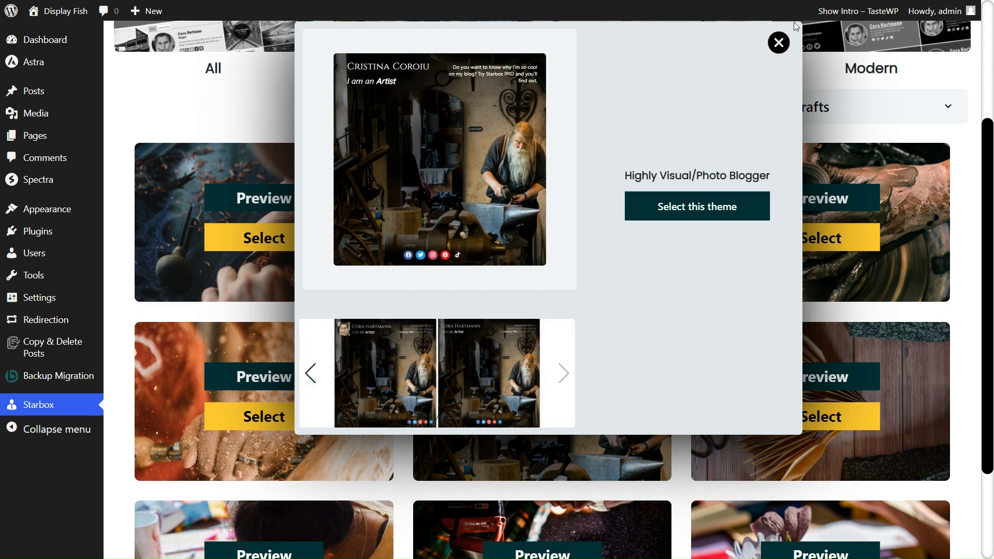
{"action": "left_click", "coordinate": [778, 42]}
Preview the sixth Crafts theme, with the folded-paper photo, and go through its author box layouts.
{"action": "scroll", "coordinate": [784, 363], "scroll_direction": "down", "scroll_amount": 1}
{"action": "left_click", "coordinate": [837, 317]}
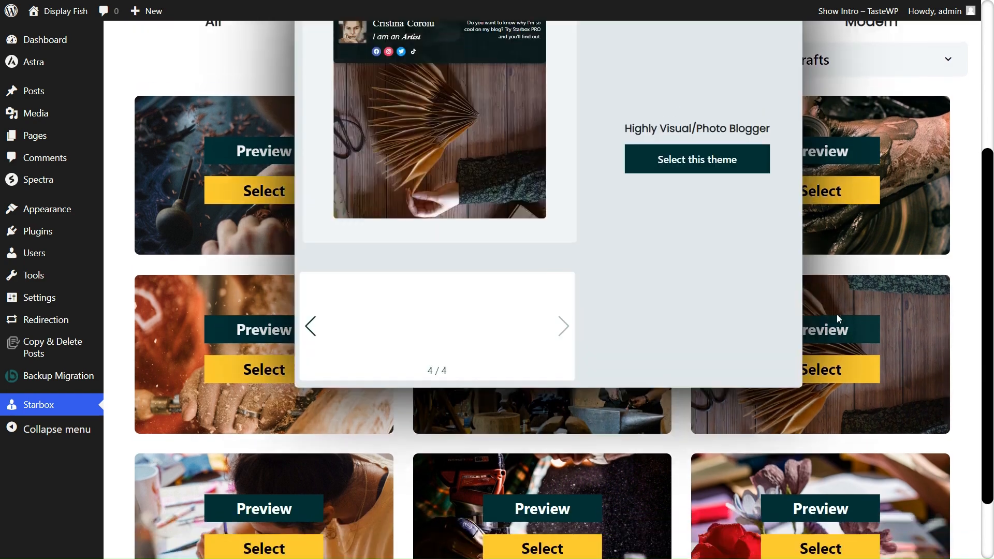
{"action": "left_click", "coordinate": [499, 386]}
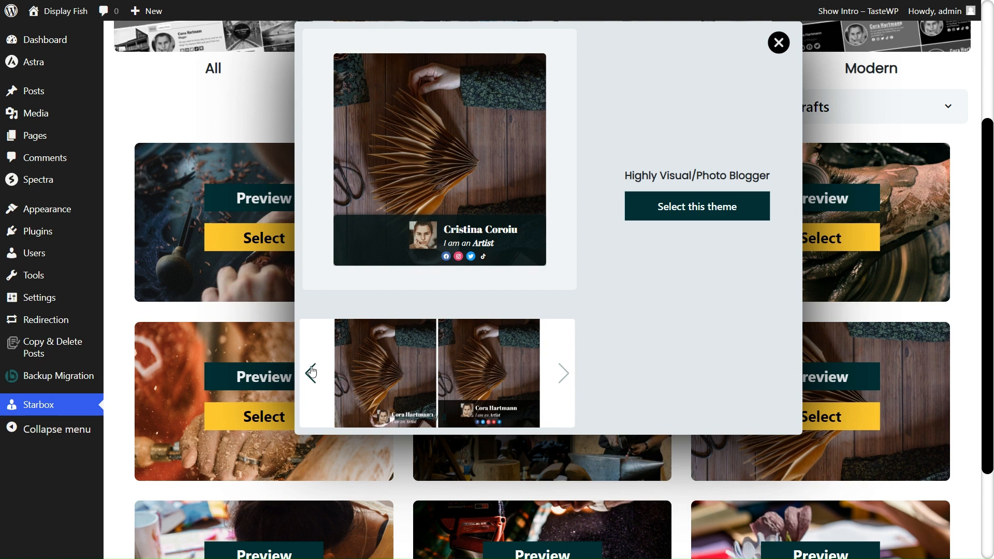
{"action": "left_click", "coordinate": [477, 389]}
{"action": "left_click", "coordinate": [391, 382]}
{"action": "left_click", "coordinate": [313, 376]}
{"action": "left_click", "coordinate": [467, 381]}
{"action": "left_click", "coordinate": [393, 386]}
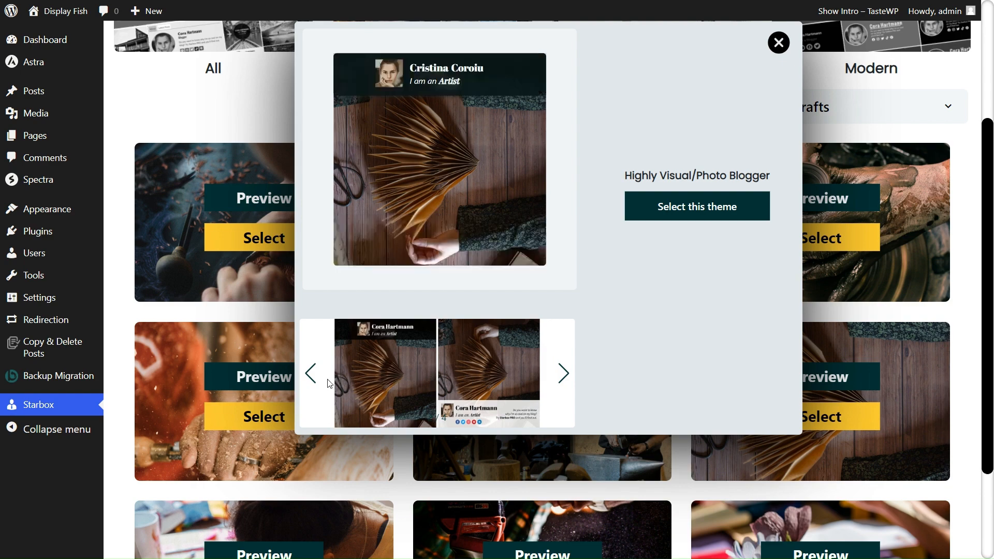
{"action": "left_click", "coordinate": [310, 374]}
{"action": "left_click", "coordinate": [475, 381]}
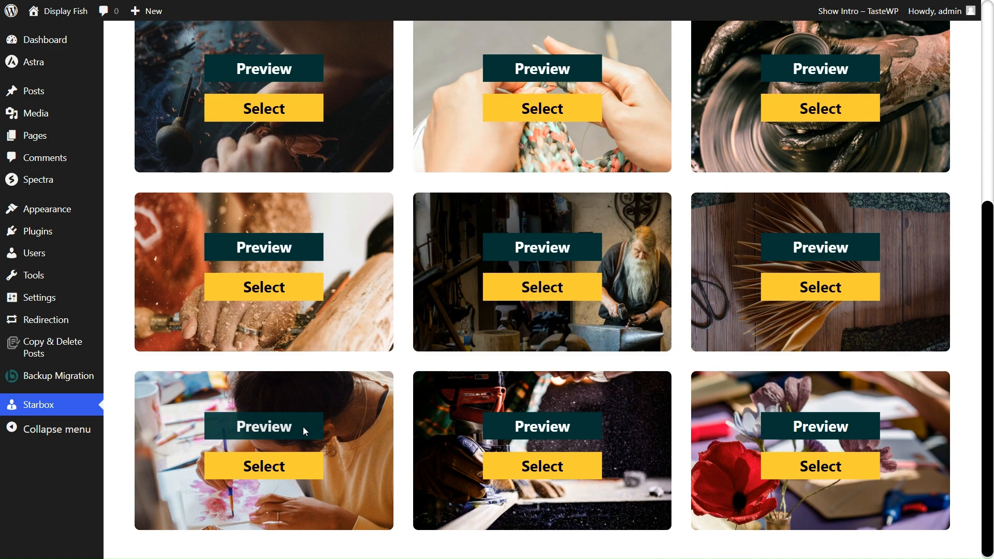
Preview the seventh Crafts theme, with the watercolor painting photo, go through its author box layouts, and close the preview.
{"action": "left_click", "coordinate": [303, 427]}
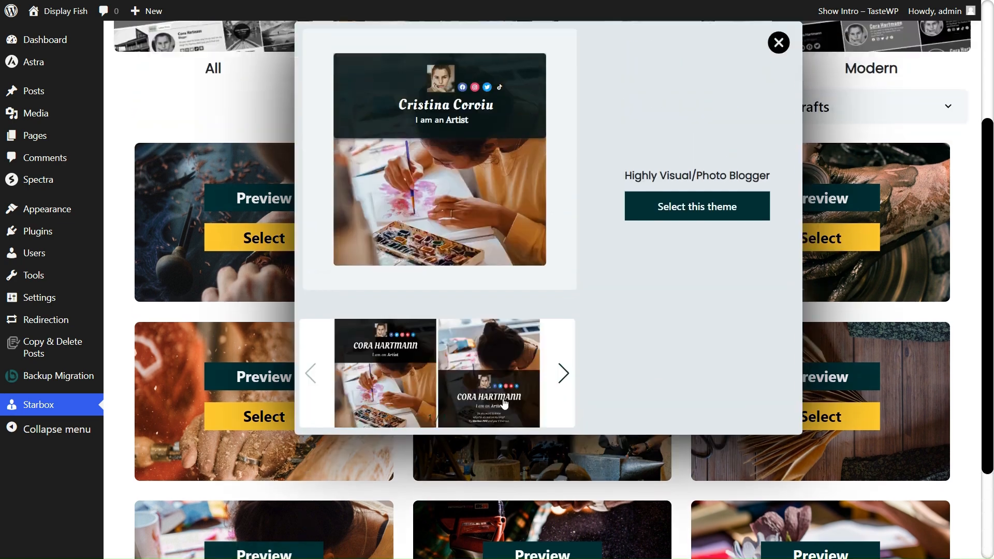
{"action": "left_click", "coordinate": [506, 383]}
{"action": "left_click", "coordinate": [564, 388]}
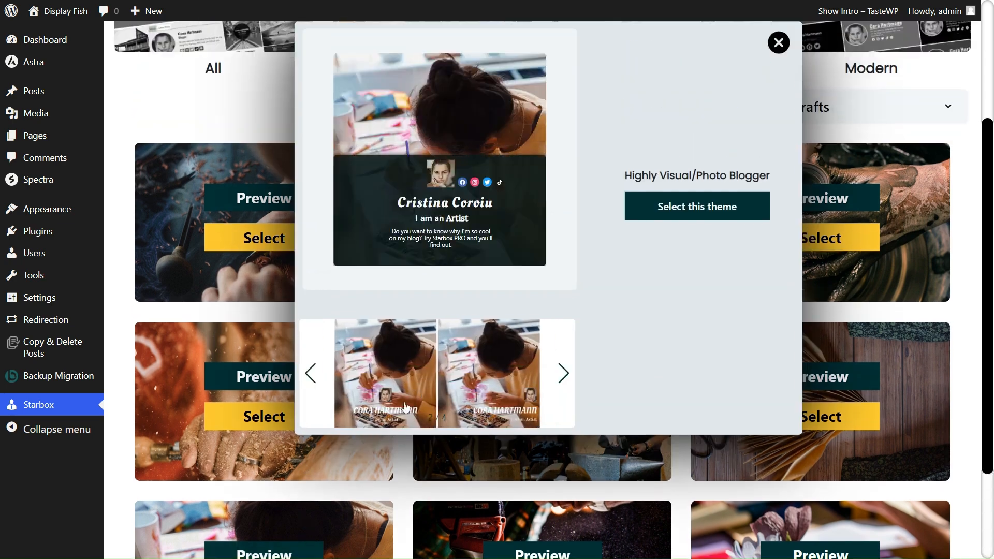
{"action": "left_click", "coordinate": [478, 405]}
{"action": "left_click", "coordinate": [563, 375]}
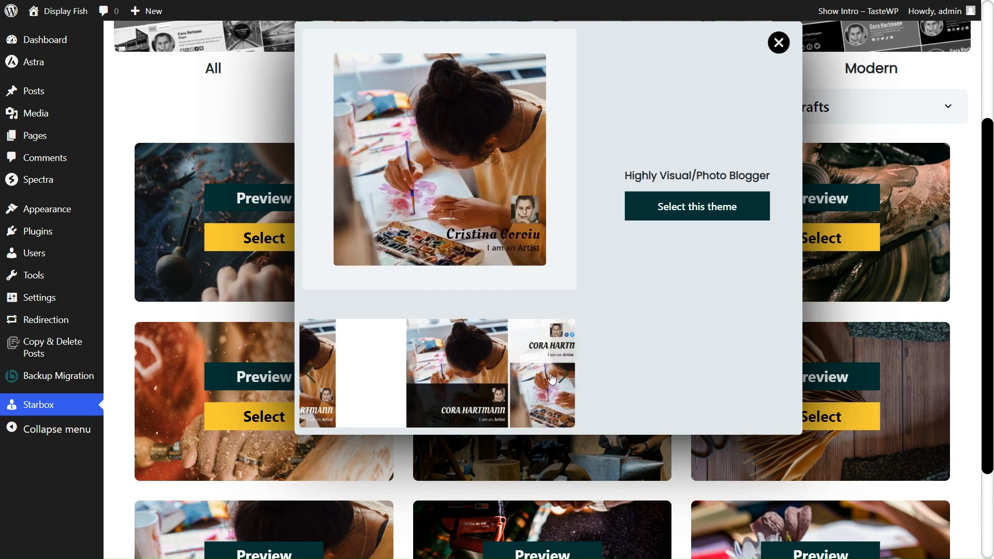
{"action": "left_click", "coordinate": [508, 395]}
{"action": "left_click", "coordinate": [563, 373]}
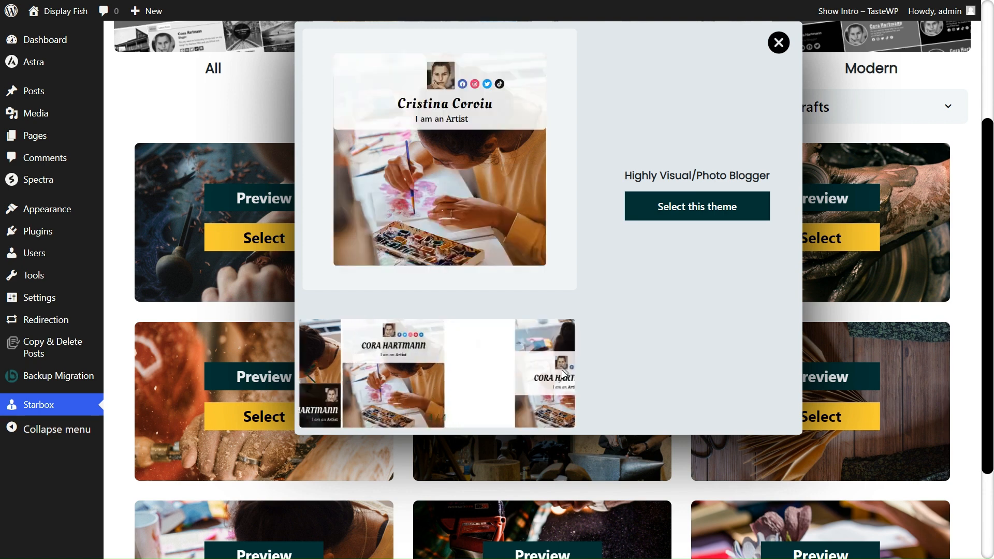
{"action": "left_click", "coordinate": [492, 383]}
{"action": "left_click", "coordinate": [568, 372]}
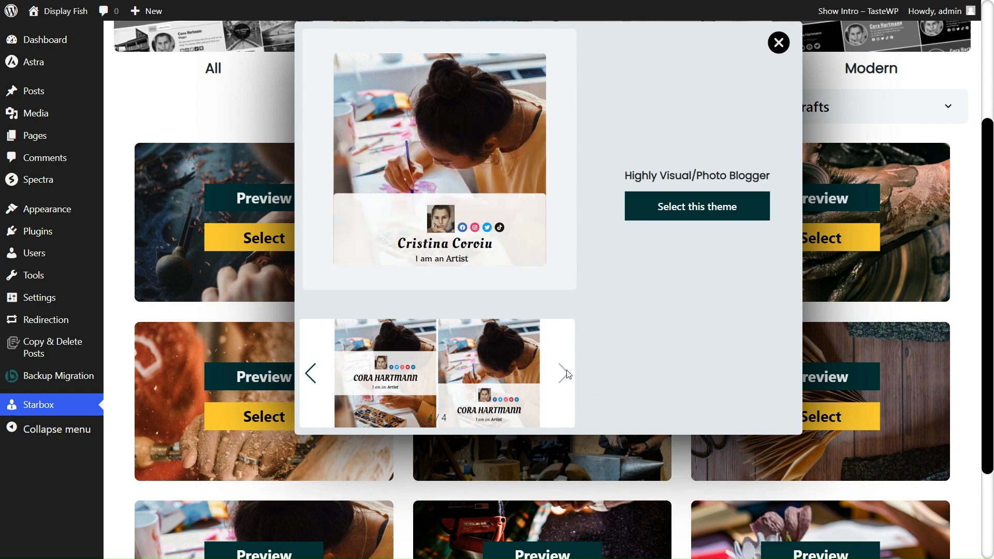
{"action": "left_click", "coordinate": [891, 434]}
Preview the eighth Crafts theme, with the power-saw photo, compare its author box layouts, and close the preview.
{"action": "scroll", "coordinate": [561, 427], "scroll_direction": "down", "scroll_amount": 3}
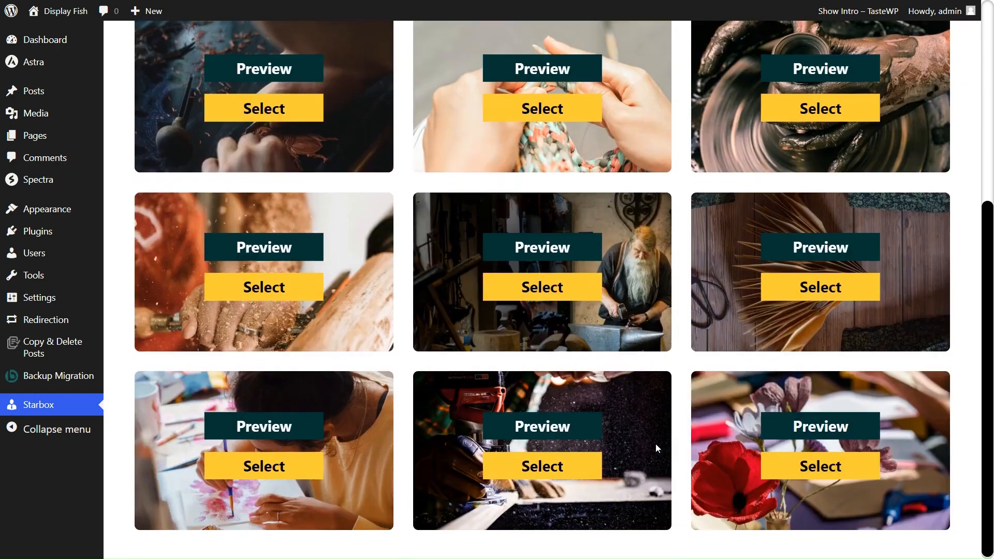
{"action": "left_click", "coordinate": [523, 427]}
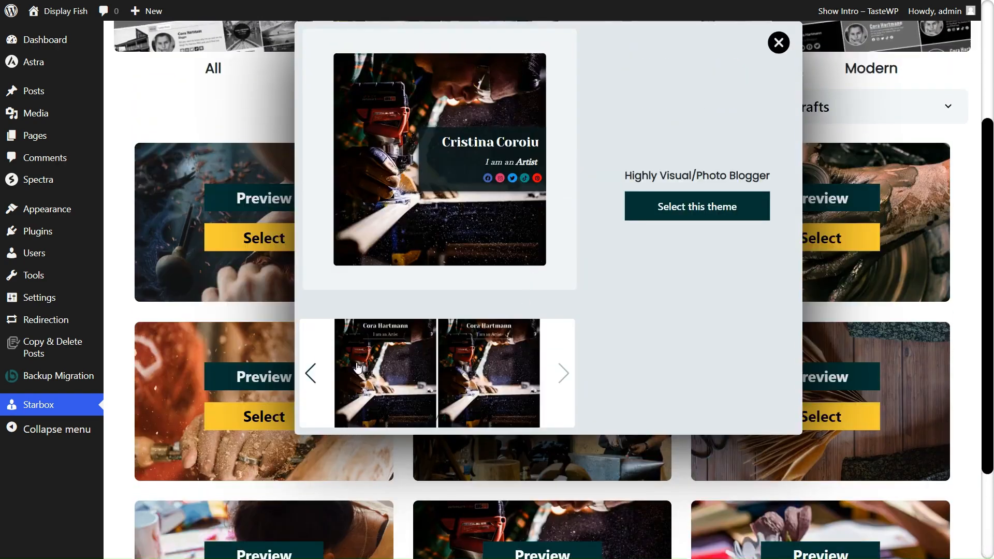
{"action": "left_click", "coordinate": [556, 369]}
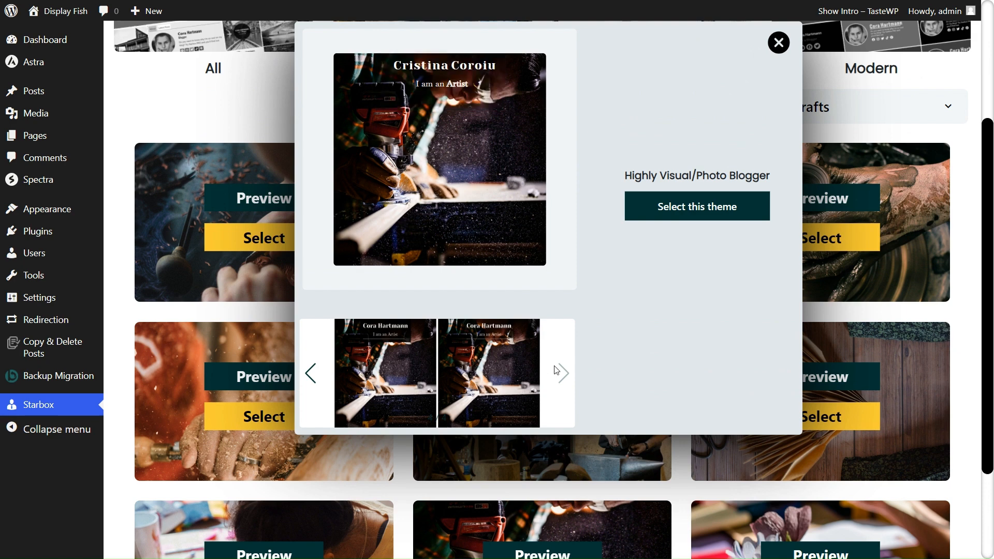
{"action": "left_click", "coordinate": [311, 379]}
{"action": "left_click", "coordinate": [486, 372]}
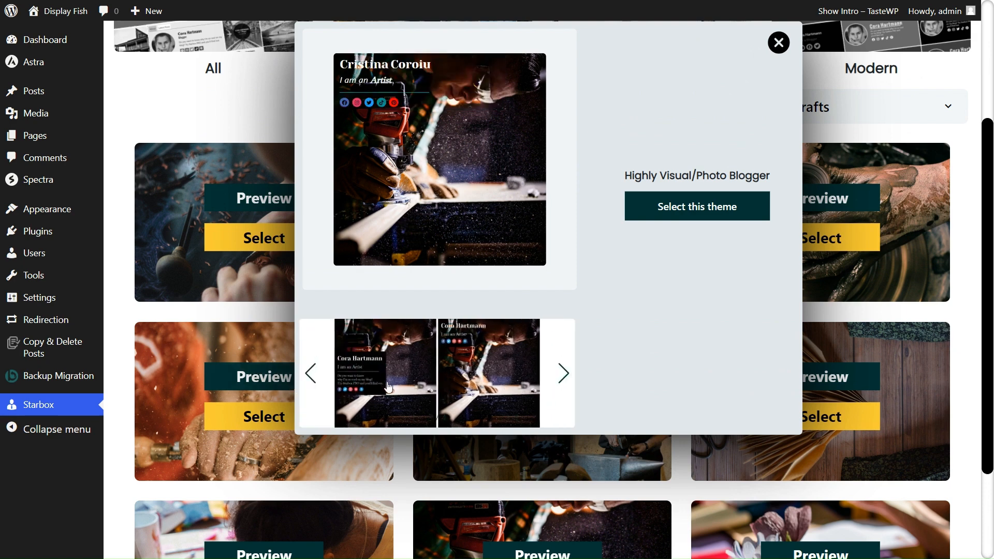
{"action": "left_click", "coordinate": [309, 369]}
{"action": "left_click", "coordinate": [490, 388]}
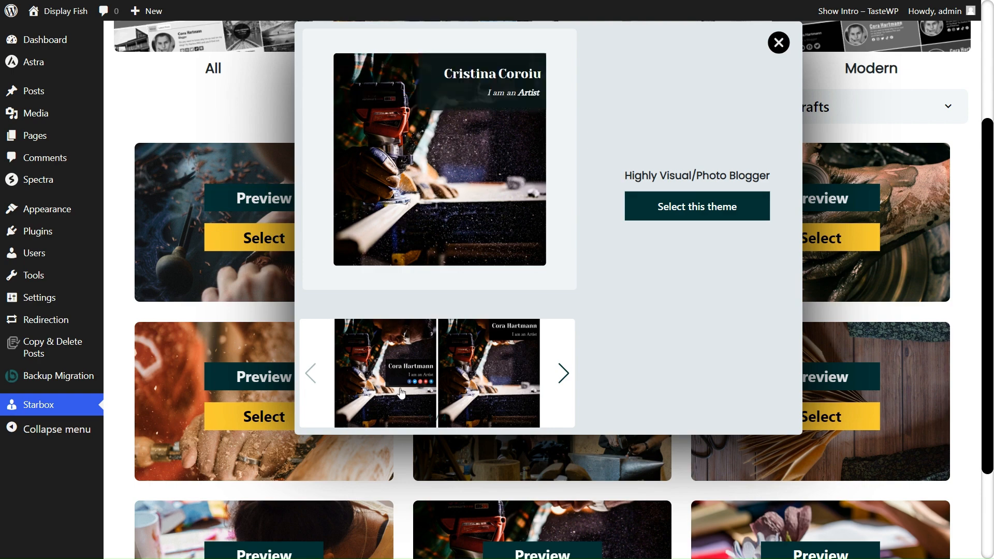
{"action": "left_click", "coordinate": [355, 396]}
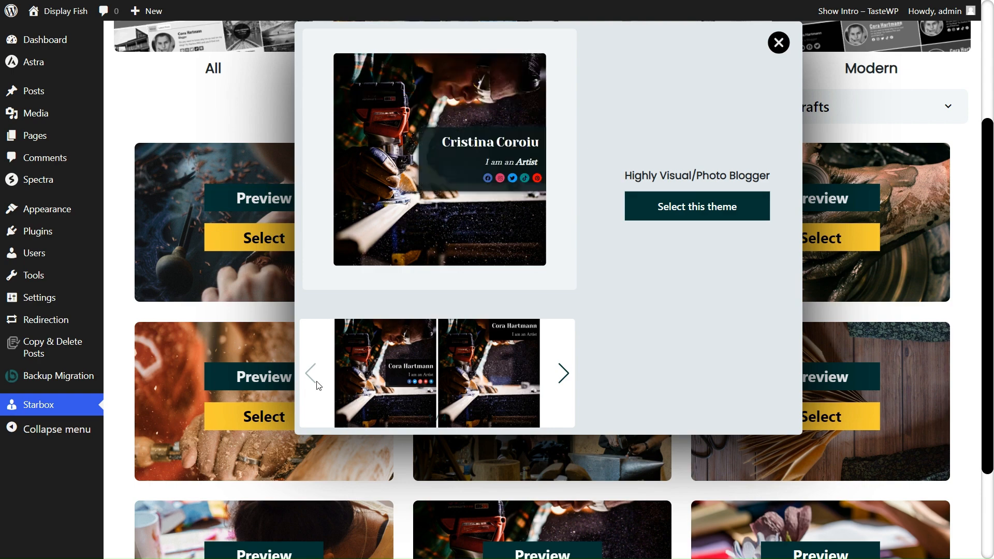
{"action": "left_click", "coordinate": [914, 469]}
Preview the ninth Crafts theme, with the red flower and vase photo, go through its author box layouts, and close the preview.
{"action": "left_click", "coordinate": [821, 553]}
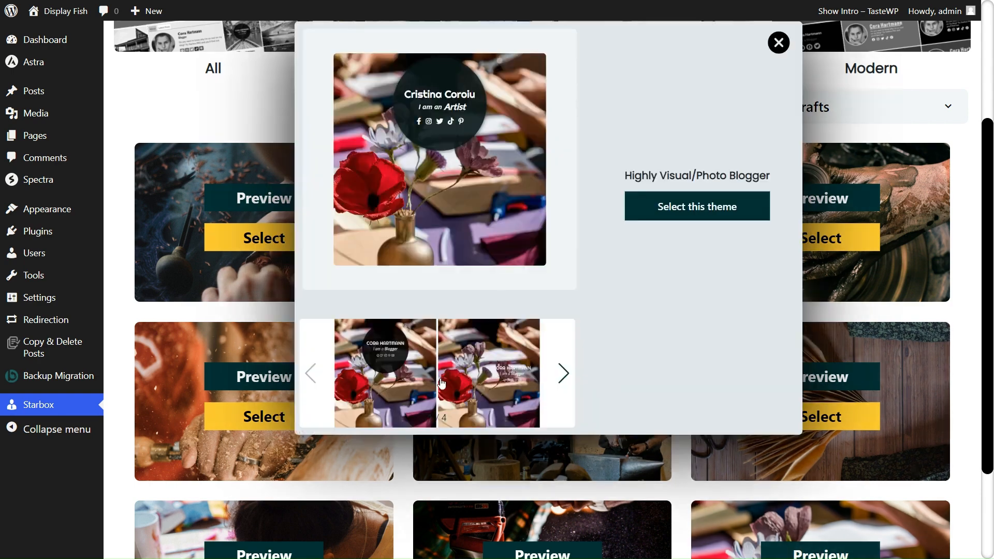
{"action": "left_click", "coordinate": [565, 373]}
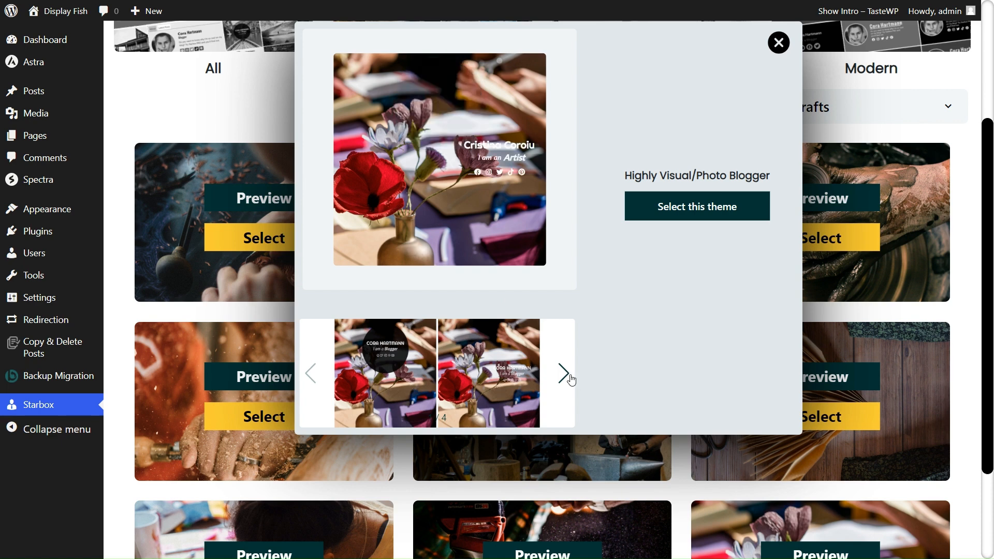
{"action": "left_click", "coordinate": [569, 378]}
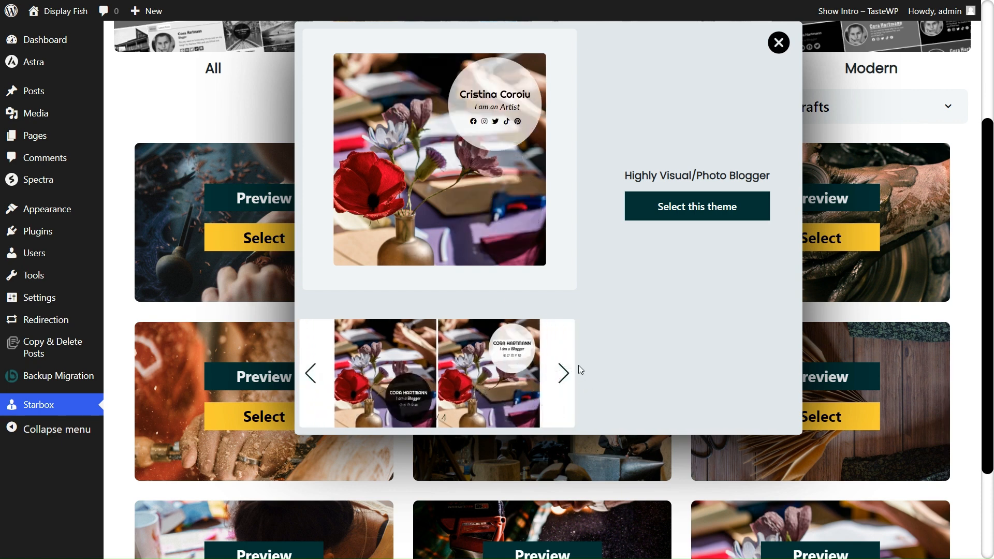
{"action": "left_click", "coordinate": [564, 375]}
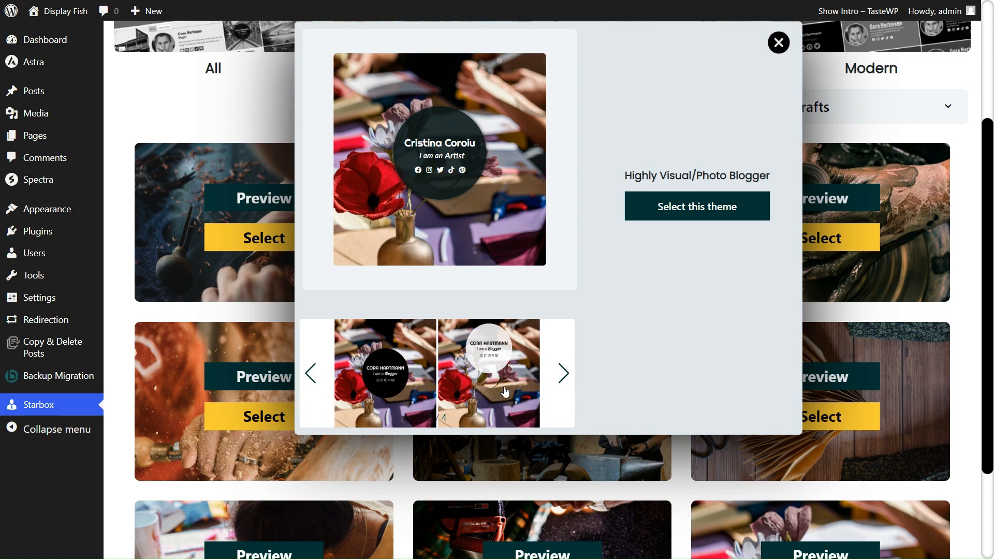
{"action": "left_click", "coordinate": [563, 374]}
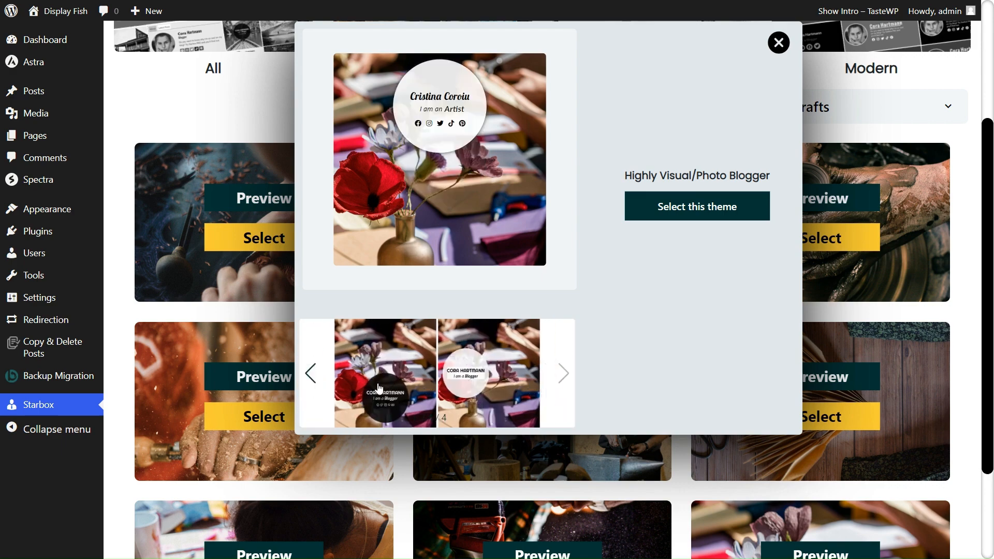
{"action": "left_click", "coordinate": [378, 388]}
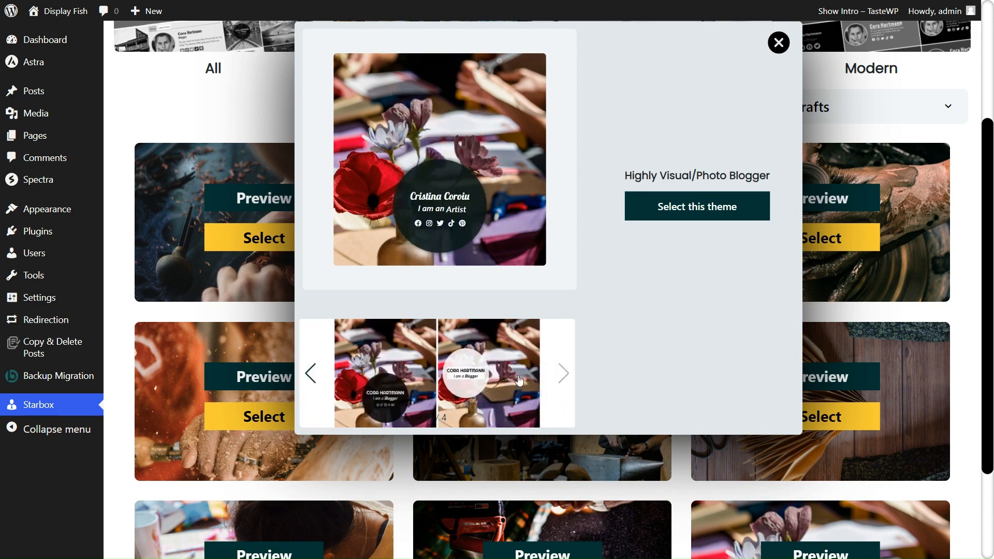
{"action": "left_click", "coordinate": [517, 378]}
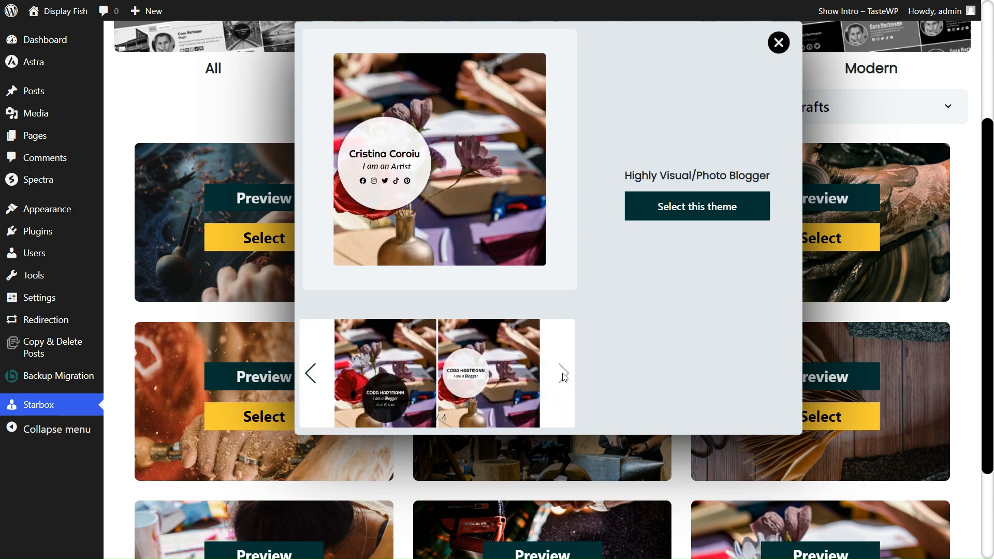
{"action": "left_click", "coordinate": [944, 392]}
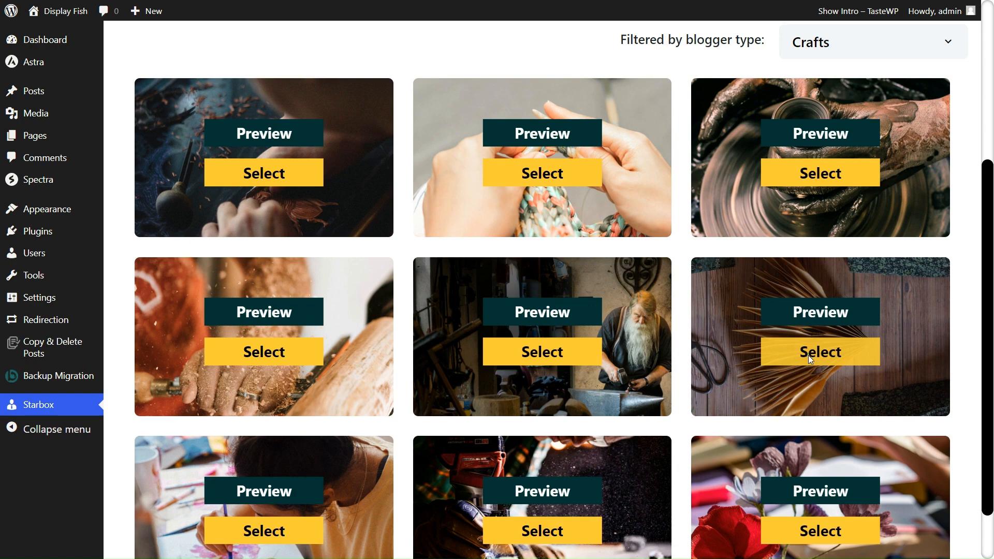
Try the folded-paper Crafts theme both directly and from its preview with the author box along the bottom, and return to the theme gallery.
{"action": "left_click", "coordinate": [848, 360]}
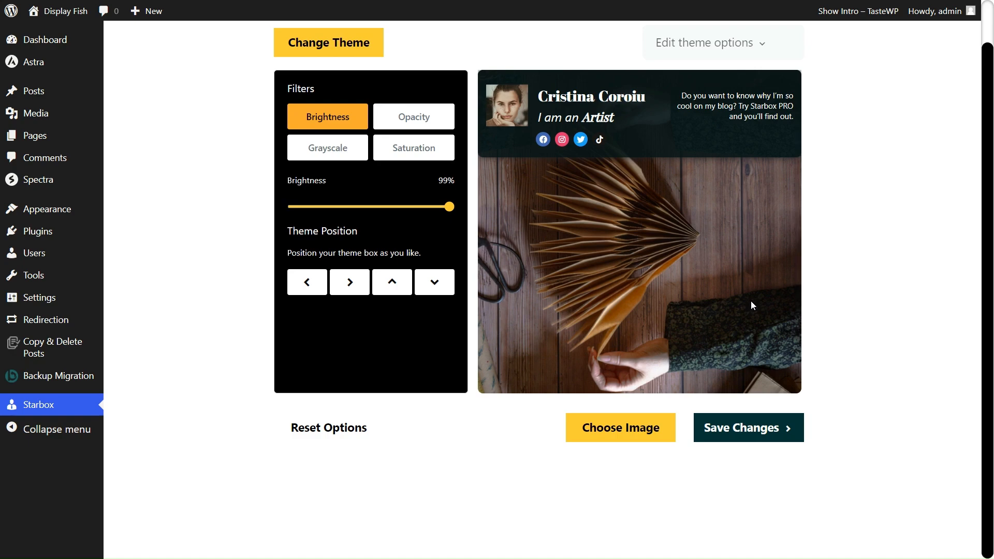
{"action": "left_click", "coordinate": [378, 54]}
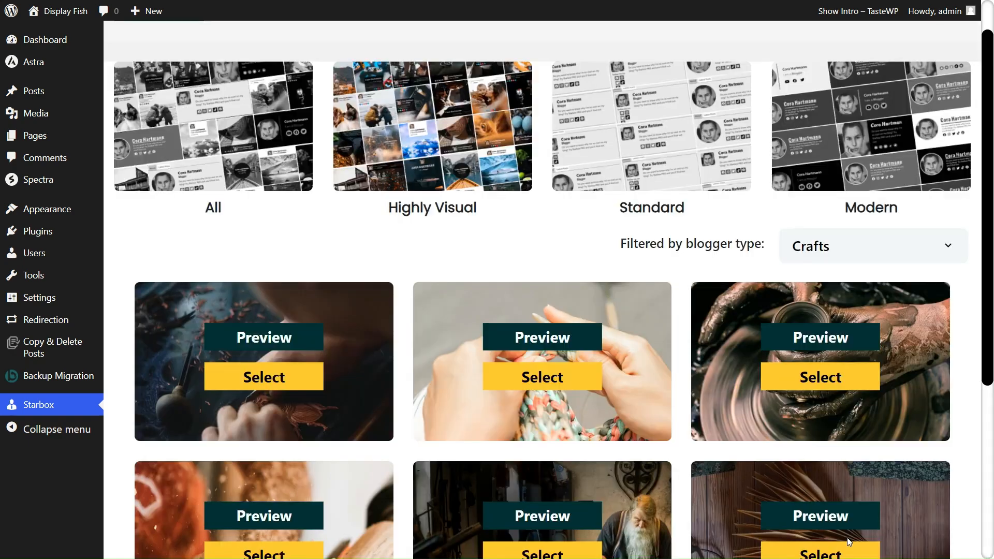
{"action": "left_click", "coordinate": [845, 523]}
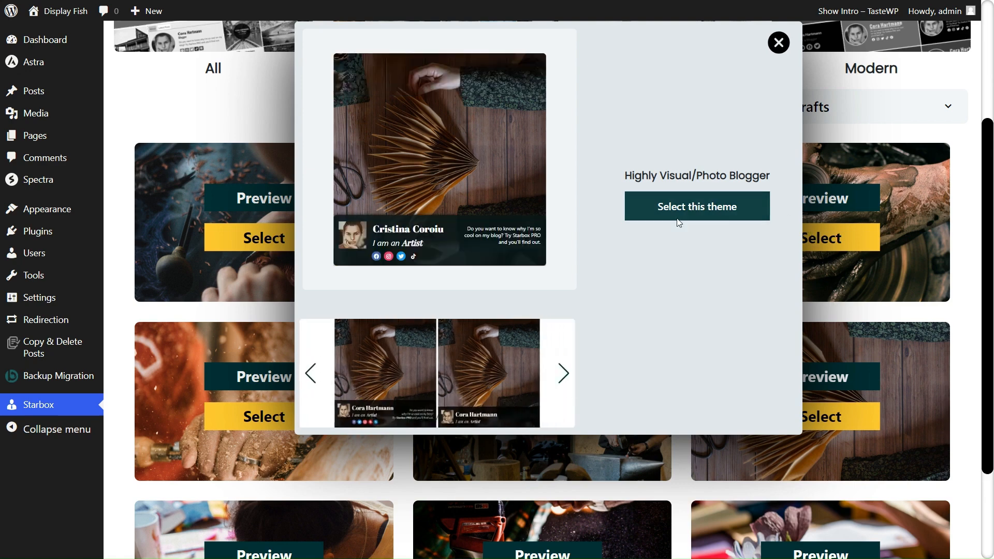
{"action": "left_click", "coordinate": [707, 214]}
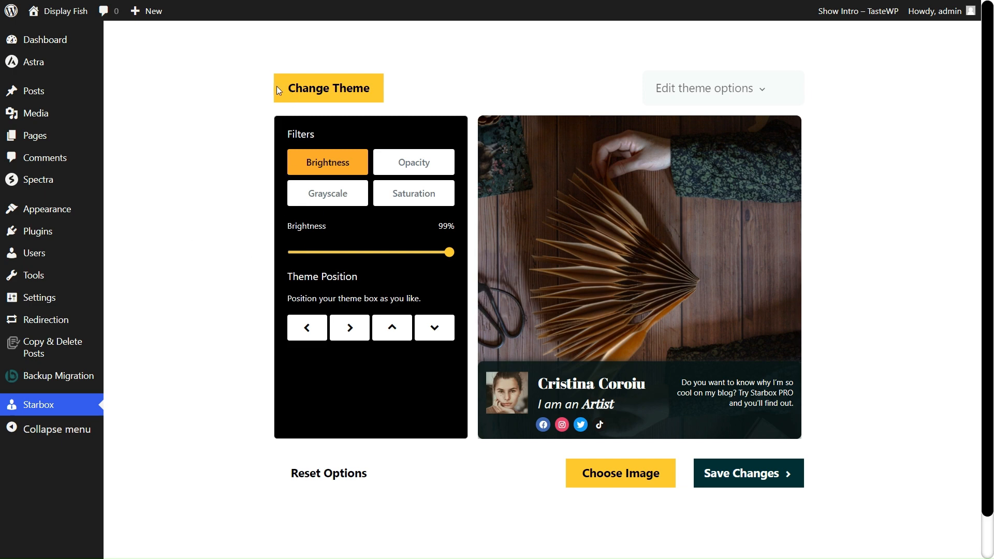
{"action": "left_click", "coordinate": [303, 88]}
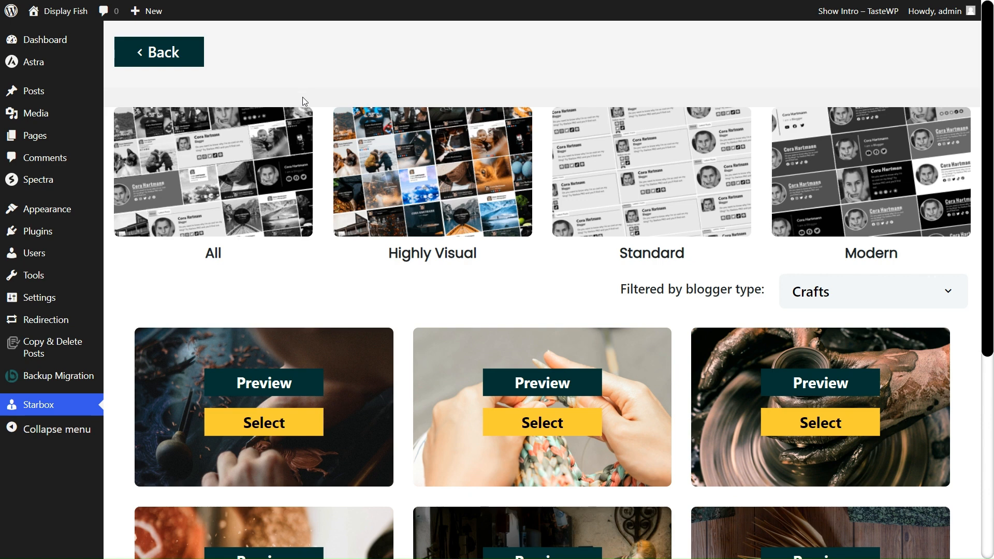
Browse the Standard and Modern theme categories and return to the Highly Visual themes.
{"action": "left_click", "coordinate": [661, 203]}
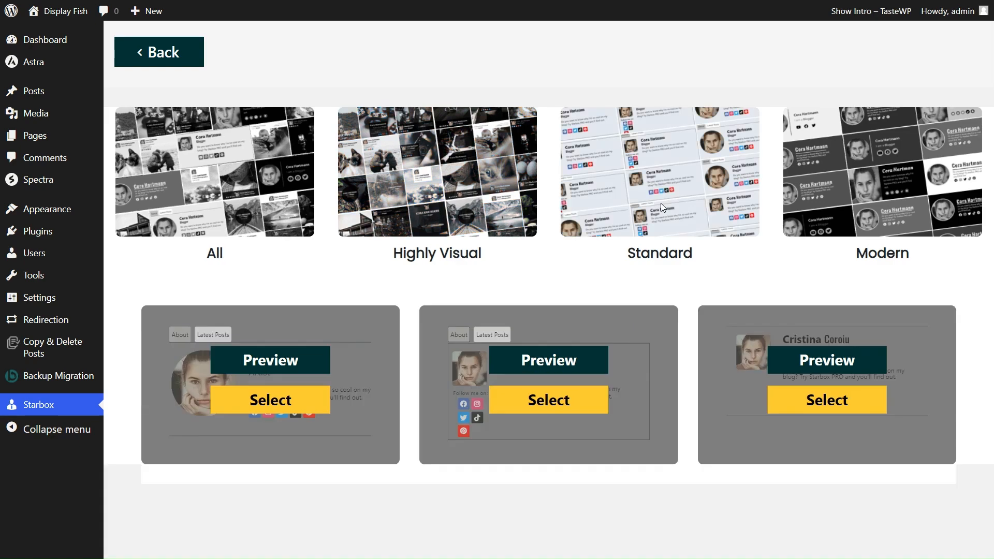
{"action": "left_click", "coordinate": [867, 187]}
{"action": "left_click", "coordinate": [421, 202]}
Look through the blogger types and filter the Highly Visual themes by Holiday.
{"action": "left_click", "coordinate": [866, 300]}
{"action": "scroll", "coordinate": [888, 389], "scroll_direction": "down", "scroll_amount": 1}
{"action": "scroll", "coordinate": [894, 404], "scroll_direction": "down", "scroll_amount": 5}
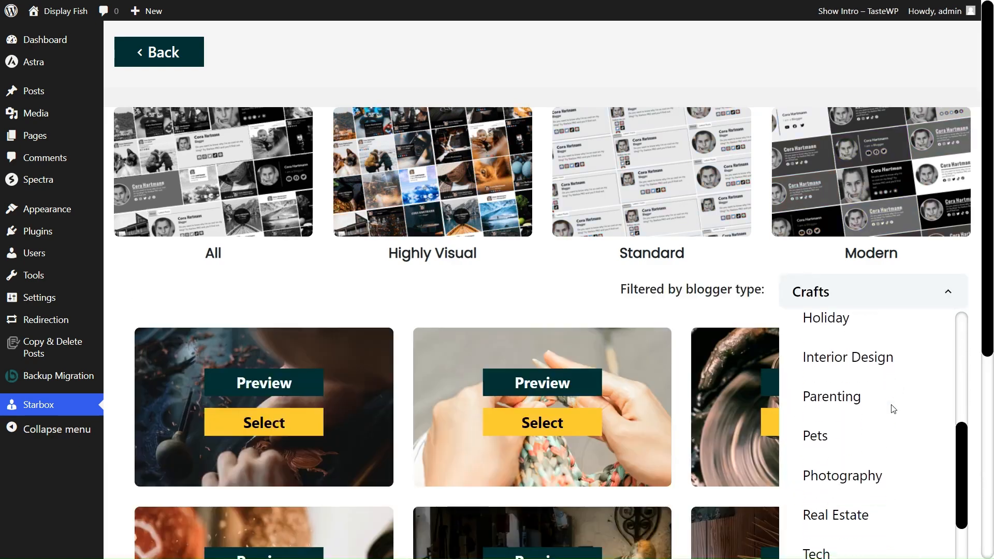
{"action": "scroll", "coordinate": [892, 409], "scroll_direction": "down", "scroll_amount": 1}
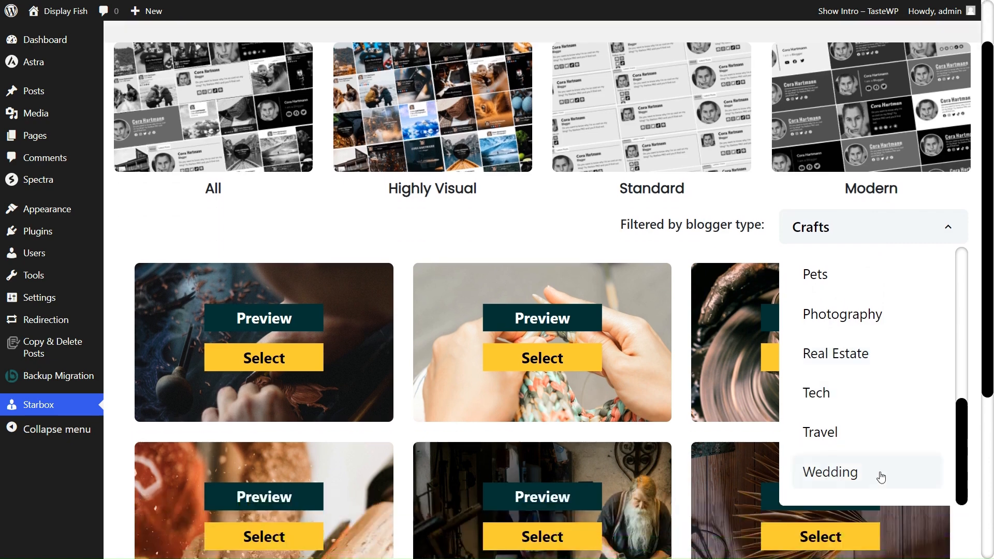
{"action": "scroll", "coordinate": [881, 357], "scroll_direction": "up", "scroll_amount": 3}
{"action": "left_click", "coordinate": [859, 292]}
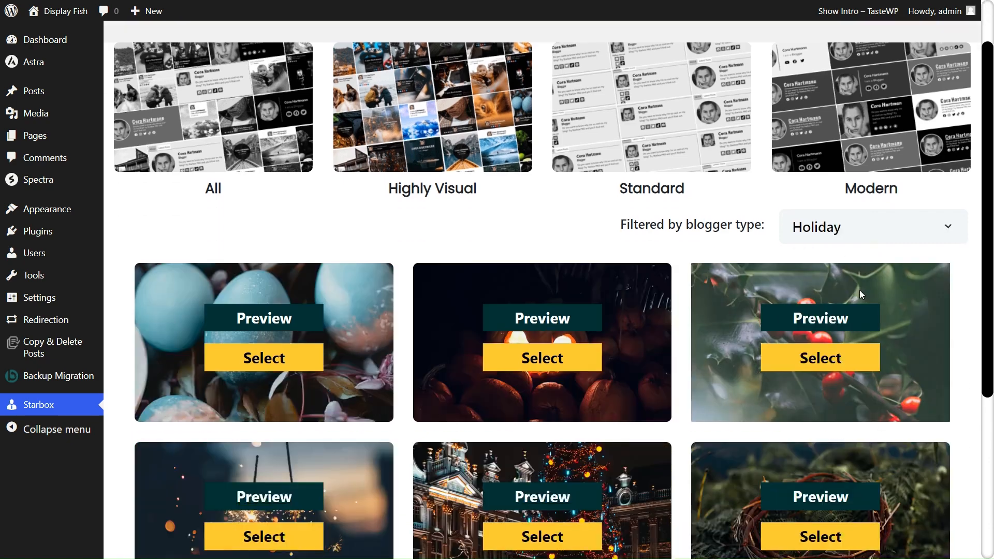
Preview the third Holiday theme, with the holly berries photo, and select its layout with white author text at the photo's top.
{"action": "scroll", "coordinate": [986, 407], "scroll_direction": "down", "scroll_amount": 1}
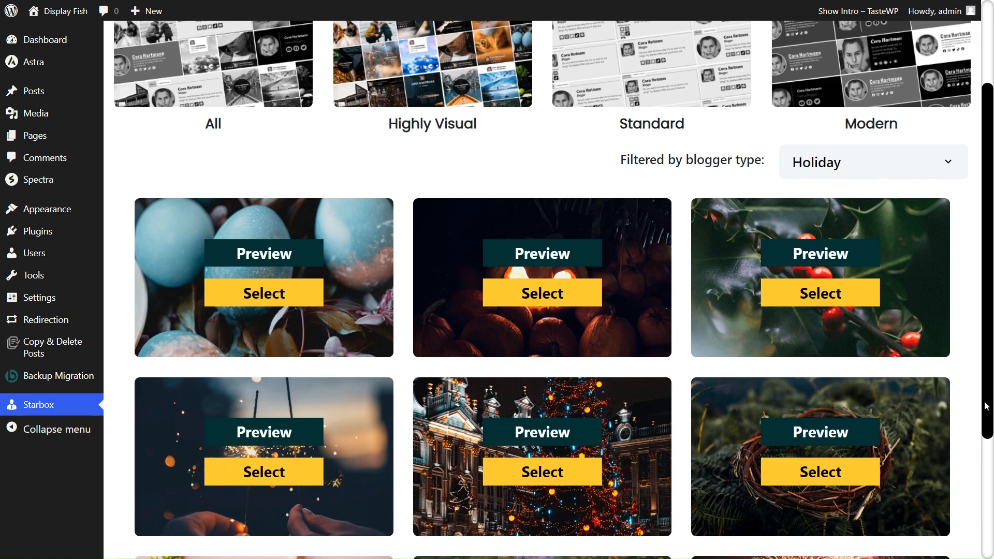
{"action": "scroll", "coordinate": [986, 406], "scroll_direction": "down", "scroll_amount": 3}
{"action": "scroll", "coordinate": [986, 406], "scroll_direction": "up", "scroll_amount": 1}
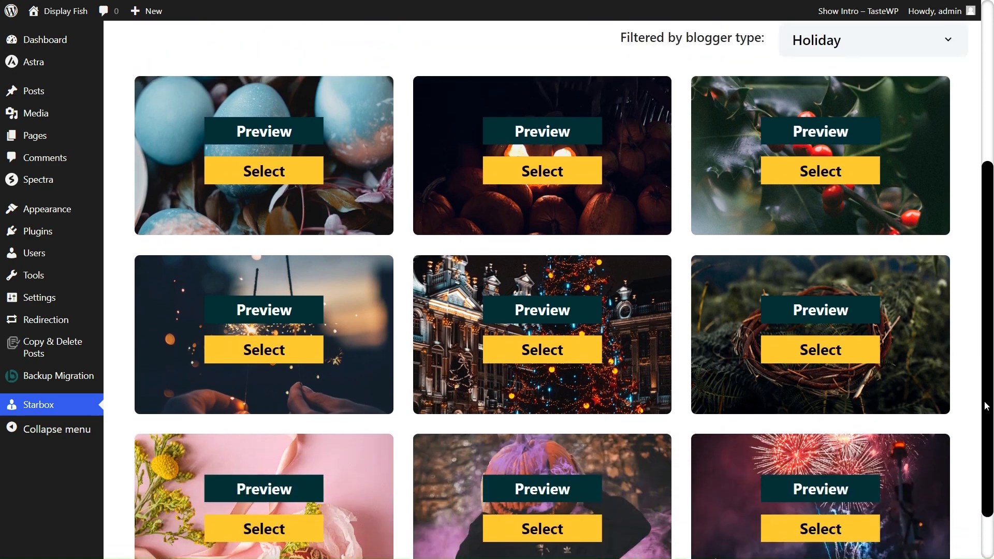
{"action": "left_click", "coordinate": [811, 130]}
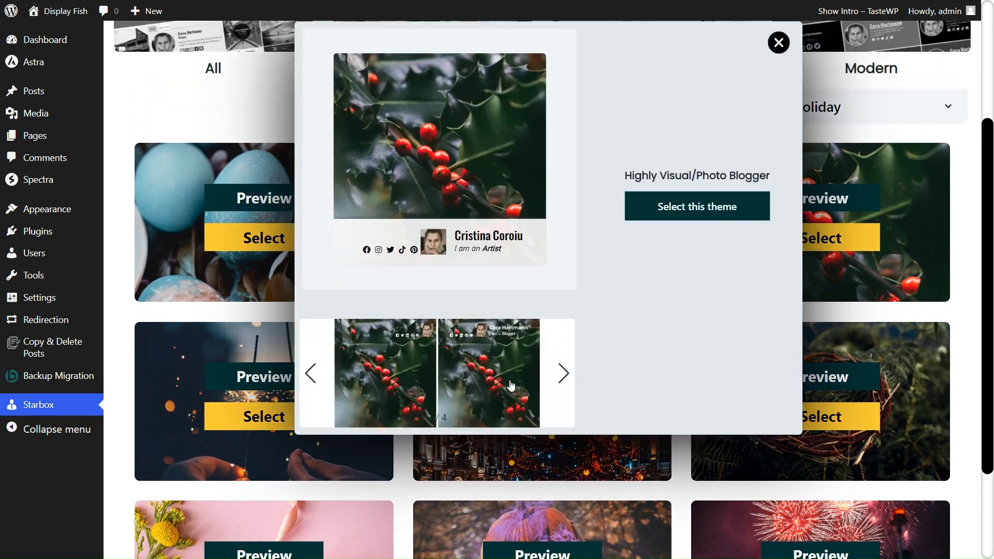
{"action": "left_click", "coordinate": [506, 385]}
{"action": "left_click", "coordinate": [689, 207]}
{"action": "scroll", "coordinate": [688, 210], "scroll_direction": "up", "scroll_amount": 1}
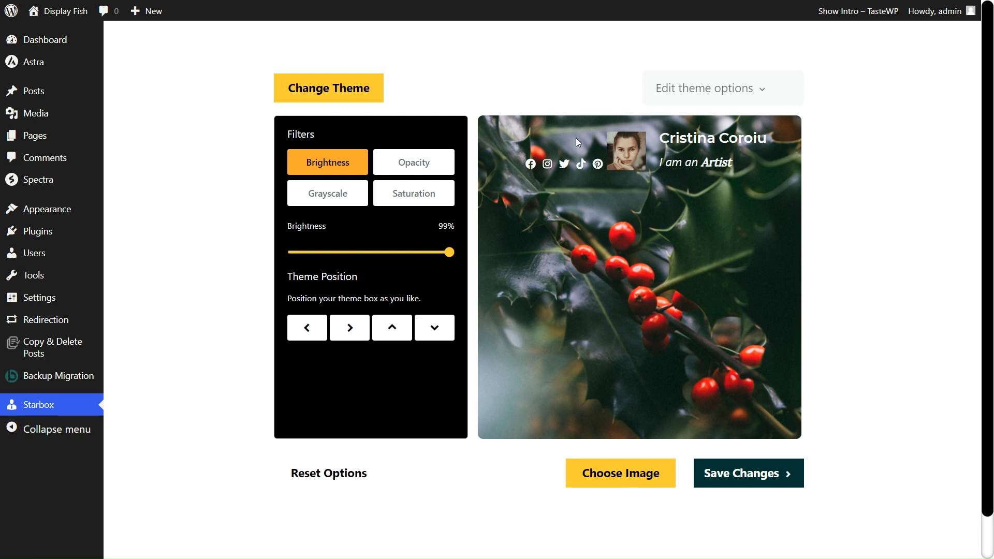
Choose the background image for editing and go through its Brightness, Opacity, Grayscale and Saturation filters.
{"action": "left_click", "coordinate": [747, 86]}
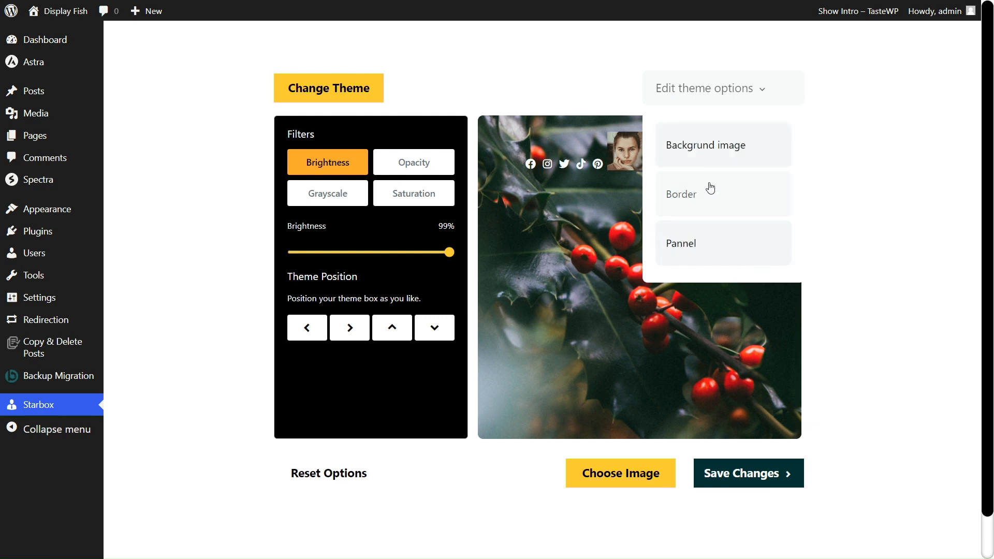
{"action": "left_click", "coordinate": [697, 151]}
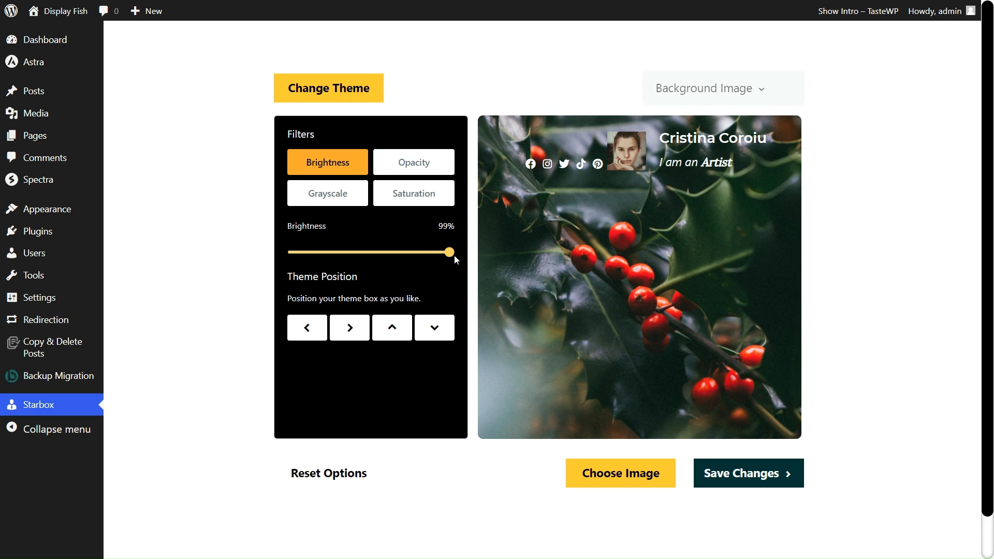
{"action": "mouse_move", "coordinate": [448, 252]}
{"action": "left_mouse_down"}
{"action": "mouse_move", "coordinate": [282, 243]}
{"action": "mouse_move", "coordinate": [419, 259]}
{"action": "mouse_move", "coordinate": [451, 253]}
{"action": "left_mouse_up"}
{"action": "left_click", "coordinate": [405, 161]}
{"action": "left_click", "coordinate": [327, 193]}
{"action": "mouse_move", "coordinate": [299, 256]}
{"action": "left_mouse_down"}
{"action": "mouse_move", "coordinate": [427, 263]}
{"action": "mouse_move", "coordinate": [337, 263]}
{"action": "mouse_move", "coordinate": [431, 253]}
{"action": "mouse_move", "coordinate": [298, 256]}
{"action": "left_mouse_up"}
{"action": "left_click", "coordinate": [396, 197]}
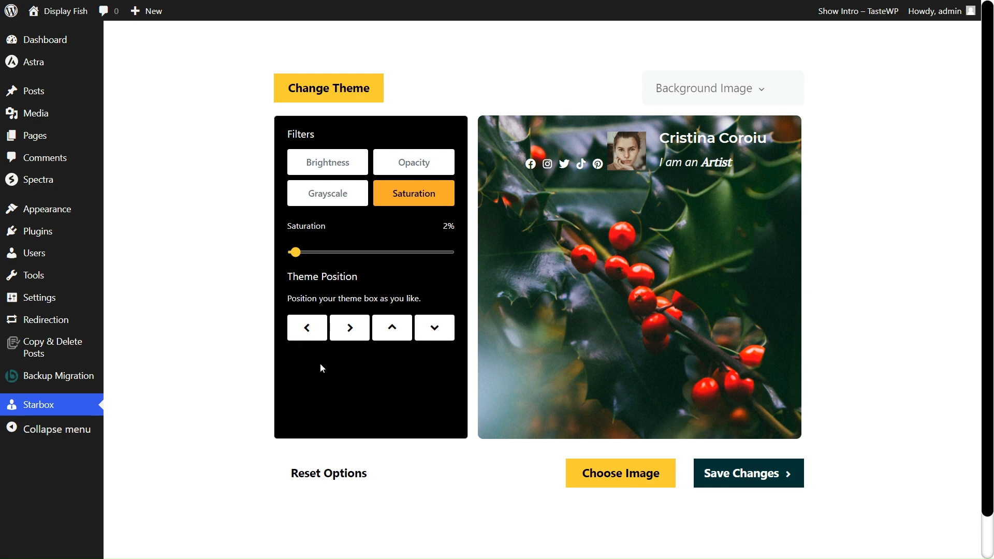
Nudge the author box in all four directions and leave it slightly lower and farther right on the photo.
{"action": "left_click", "coordinate": [434, 328]}
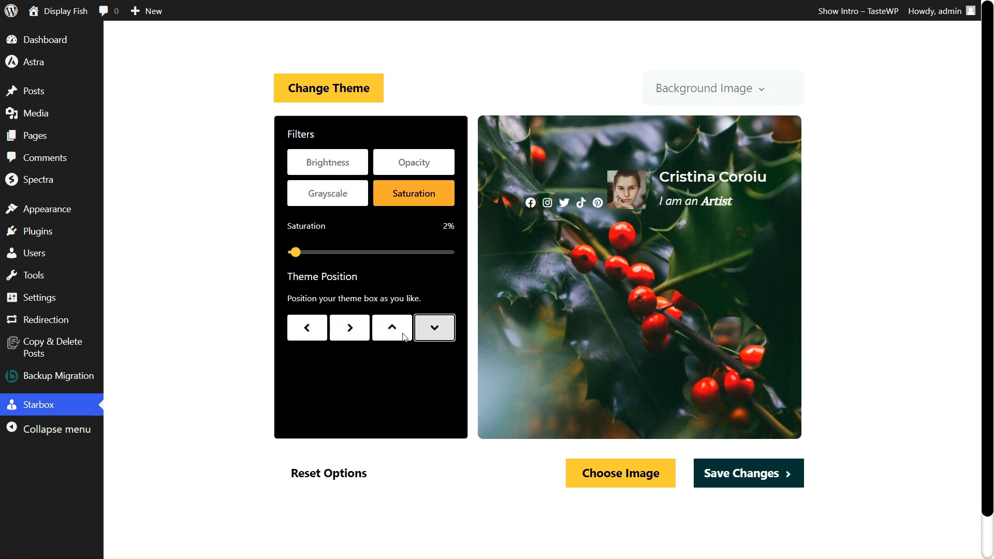
{"action": "left_click", "coordinate": [385, 331]}
{"action": "left_click", "coordinate": [349, 330]}
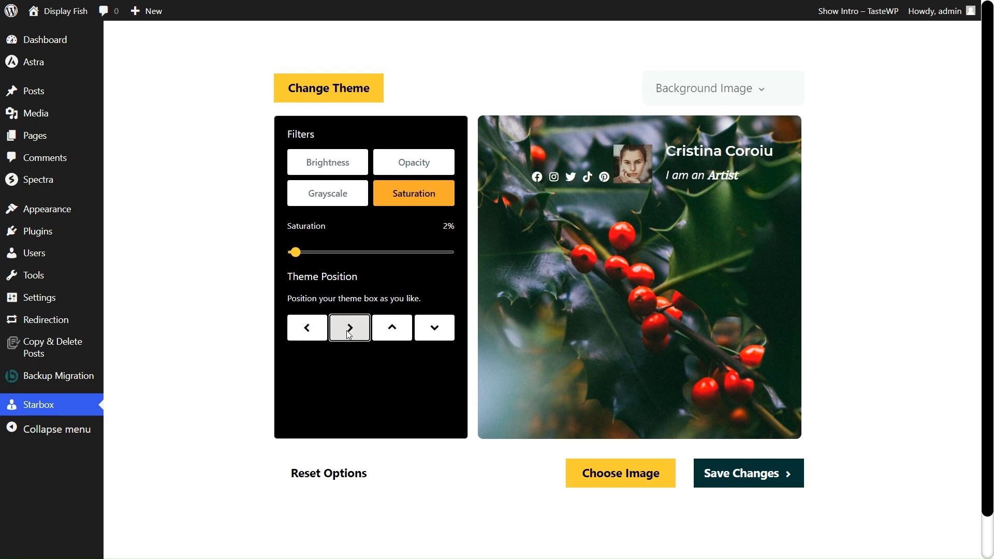
{"action": "left_click", "coordinate": [313, 329]}
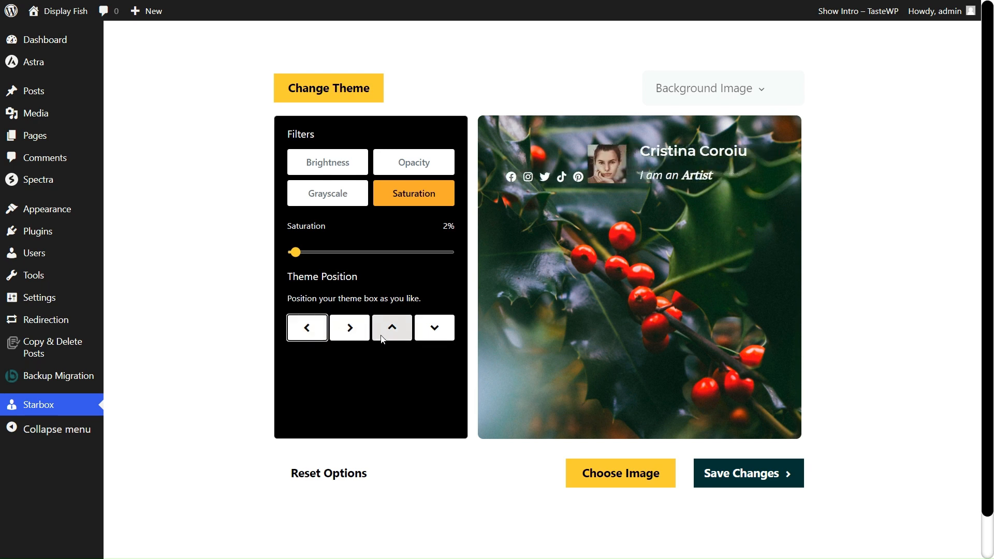
{"action": "left_click", "coordinate": [394, 333]}
{"action": "left_click", "coordinate": [440, 328]}
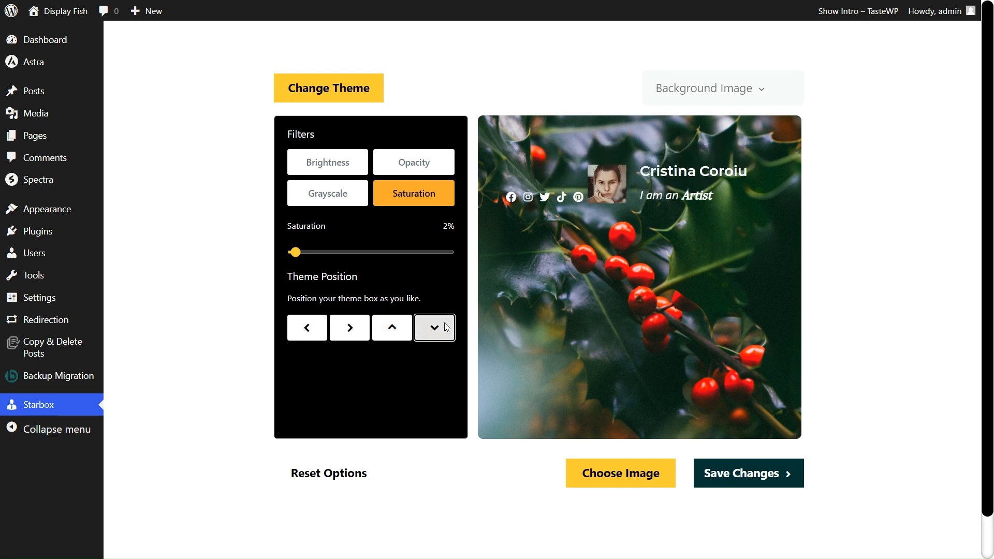
{"action": "left_click", "coordinate": [395, 332]}
{"action": "left_click", "coordinate": [365, 332]}
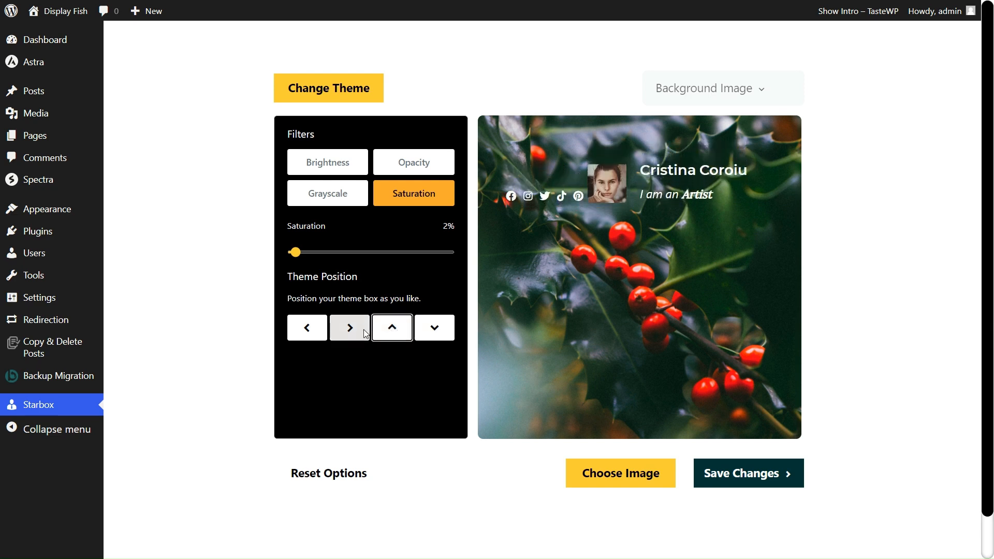
{"action": "left_click", "coordinate": [392, 328]}
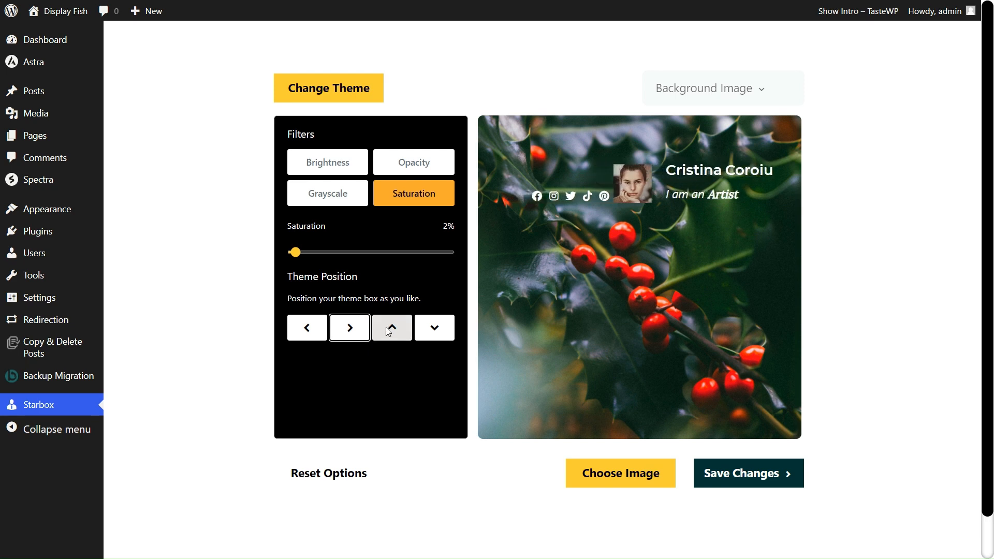
Try orange, yellow, green and blue as the author box's border color.
{"action": "left_click", "coordinate": [715, 93]}
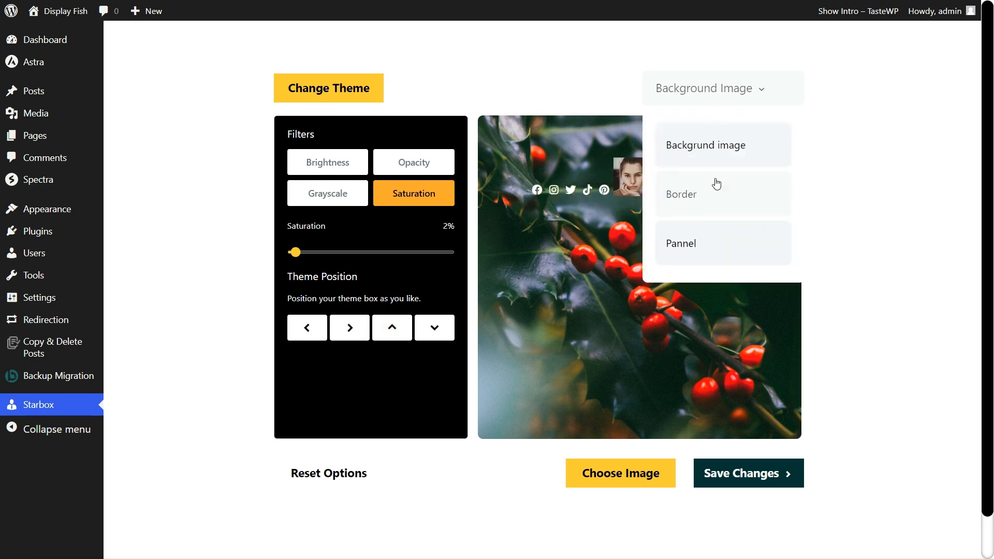
{"action": "left_click", "coordinate": [693, 201]}
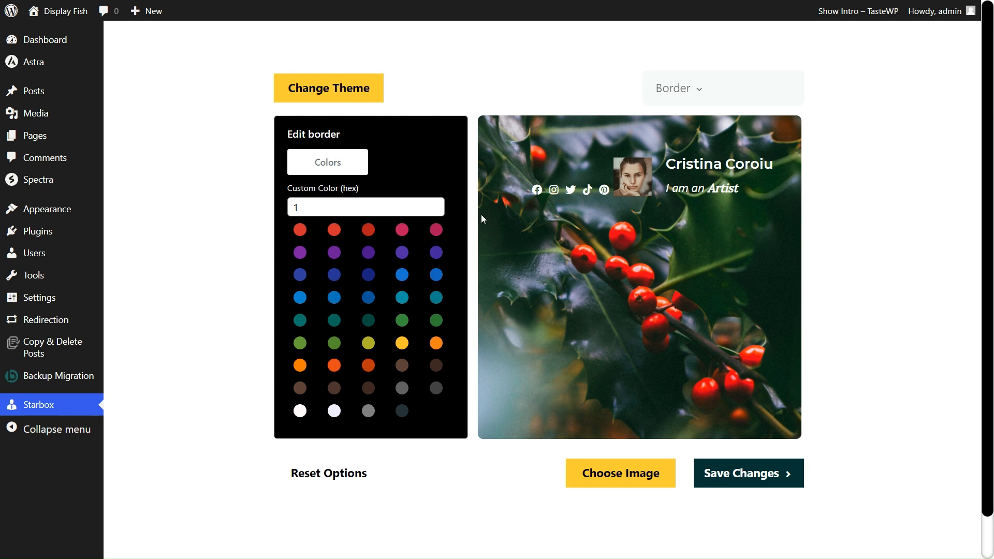
{"action": "left_click", "coordinate": [436, 344]}
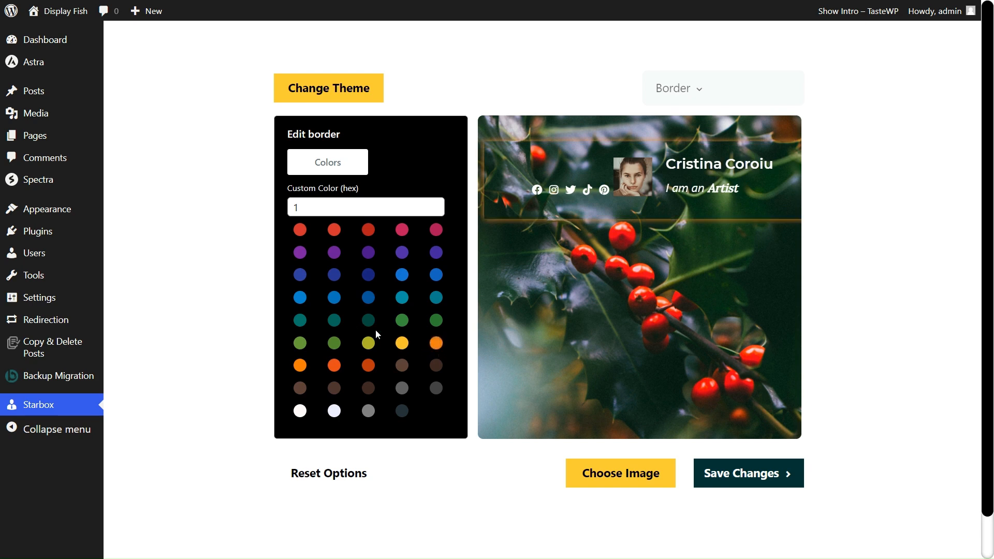
{"action": "left_click", "coordinate": [397, 346]}
{"action": "left_click", "coordinate": [403, 322]}
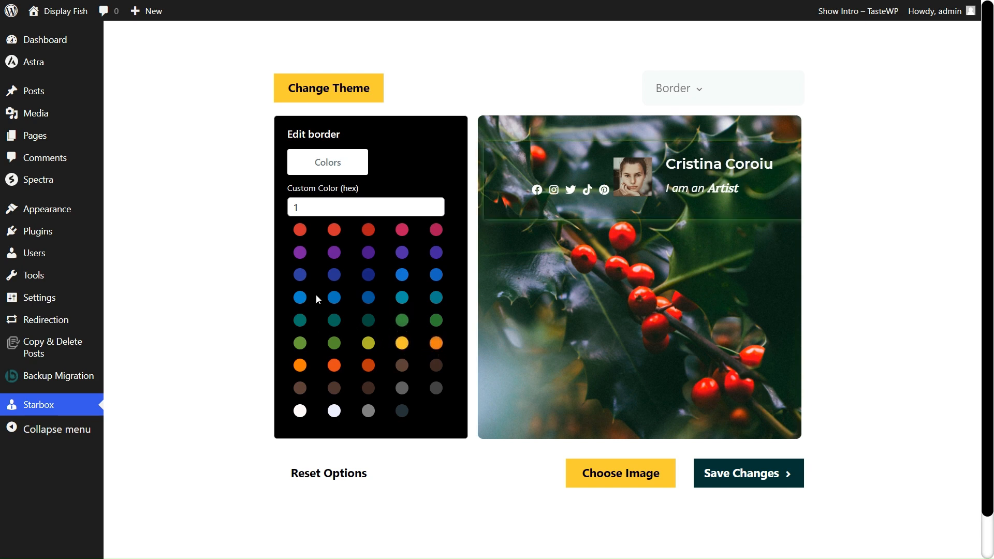
{"action": "left_click", "coordinate": [300, 275]}
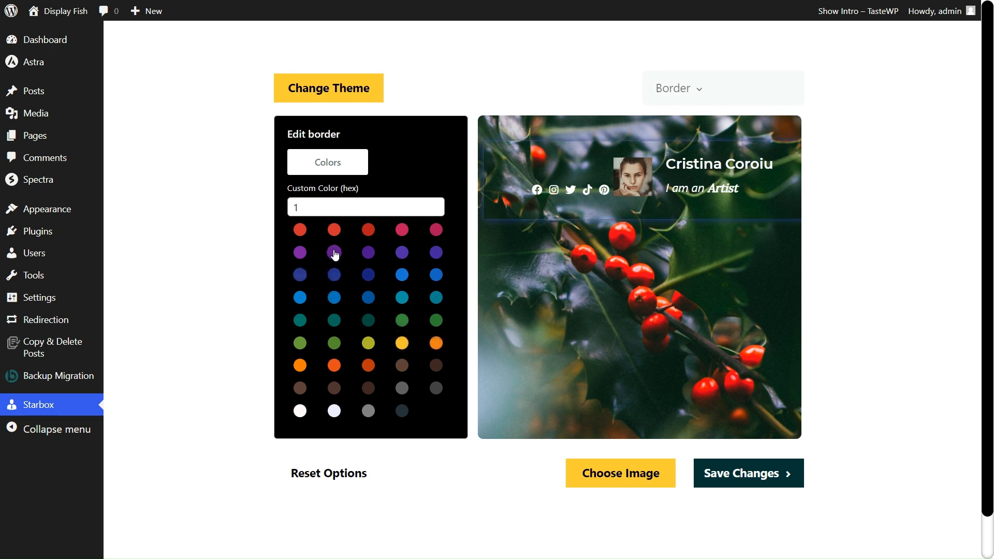
Change the theme to the holly berries layout with white author text on a dark panel at the photo's bottom.
{"action": "left_click", "coordinate": [331, 86]}
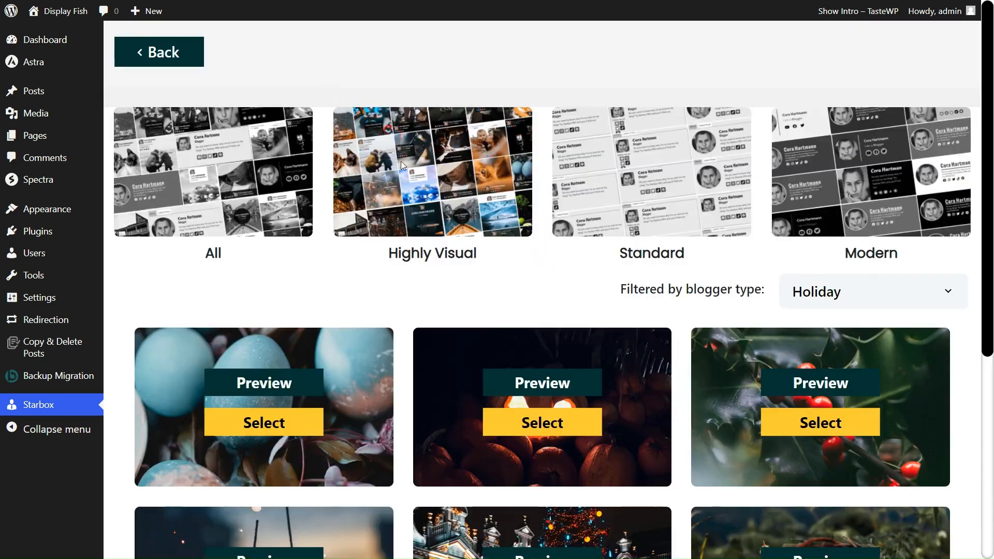
{"action": "left_click", "coordinate": [846, 386]}
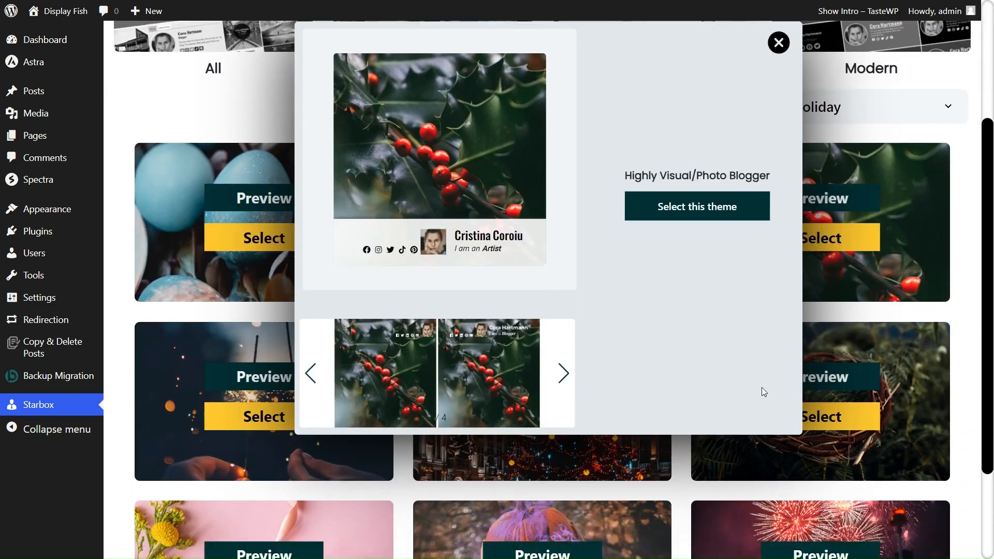
{"action": "left_click", "coordinate": [311, 370]}
{"action": "left_click", "coordinate": [490, 389]}
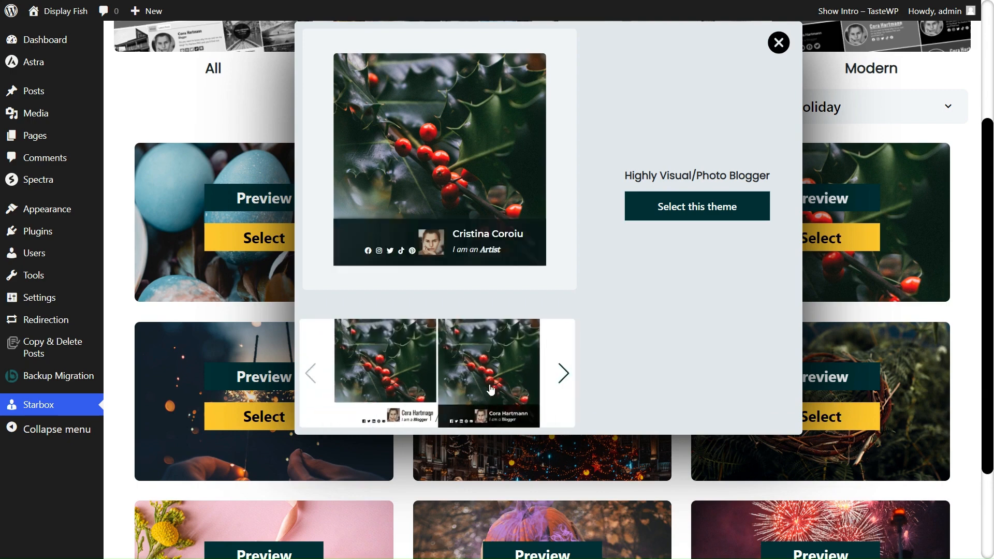
{"action": "left_click", "coordinate": [711, 209]}
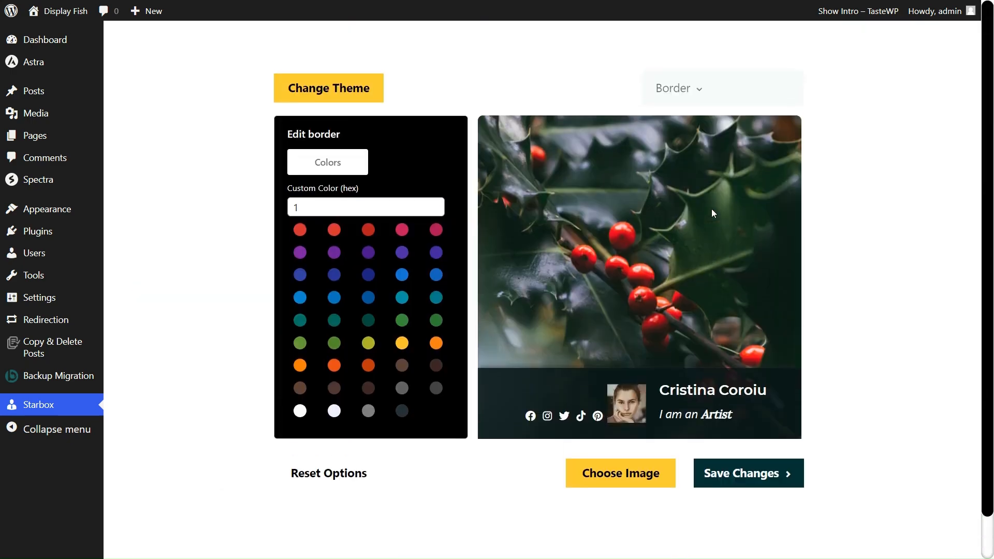
Color the author box's border red, try several colors including dark red and dark teal on its panel, and leave the panel bright red.
{"action": "left_click", "coordinate": [436, 232]}
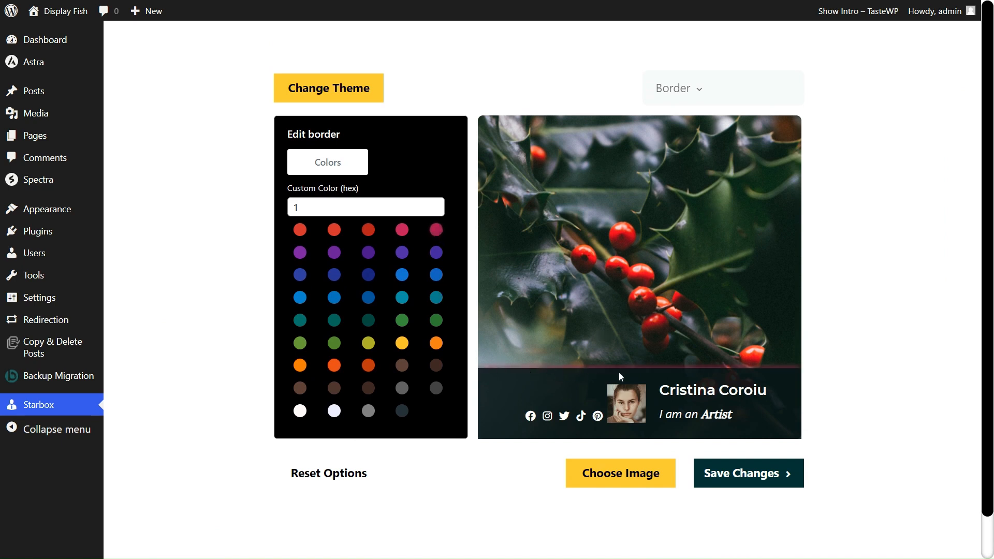
{"action": "left_click", "coordinate": [300, 230]}
{"action": "left_click", "coordinate": [776, 90]}
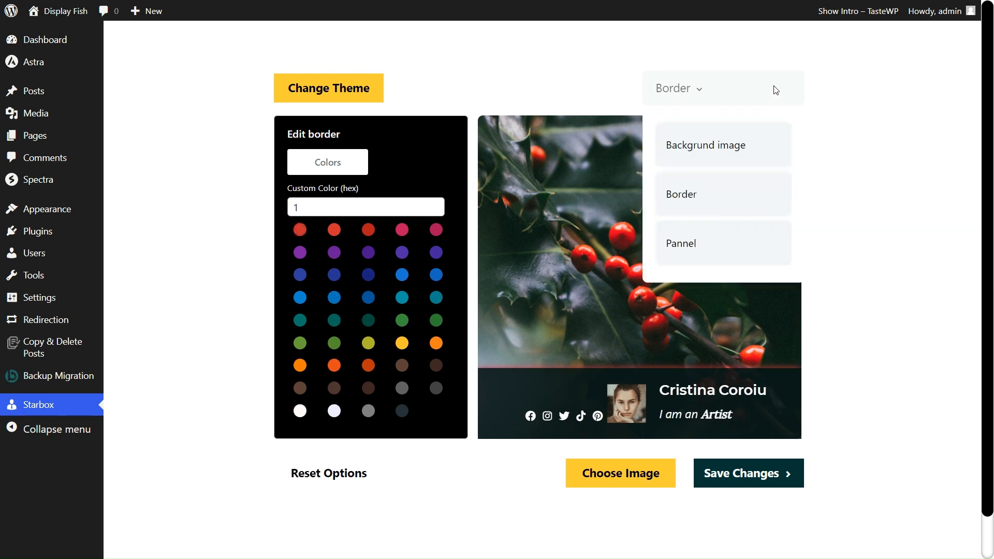
{"action": "left_click", "coordinate": [681, 246]}
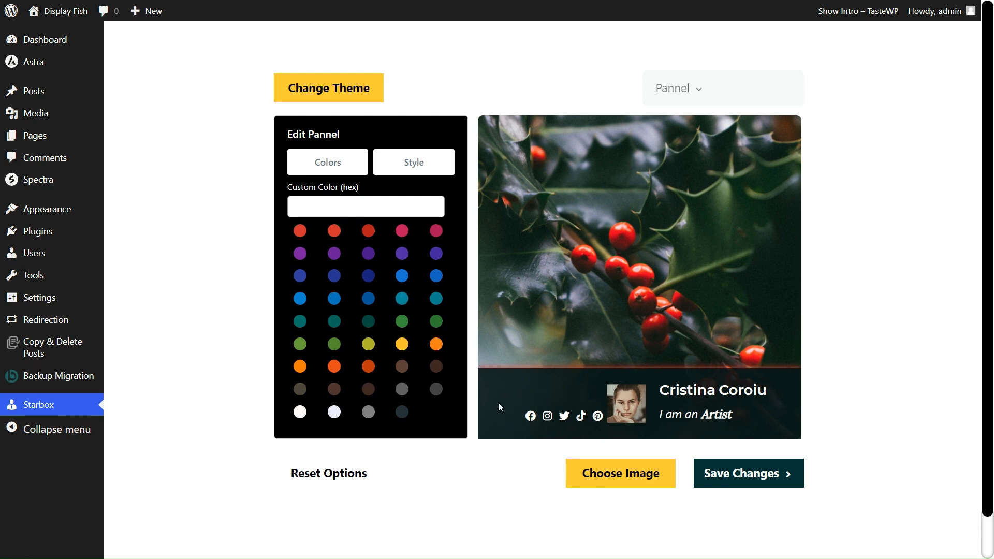
{"action": "left_click", "coordinate": [401, 252]}
{"action": "left_click", "coordinate": [303, 233]}
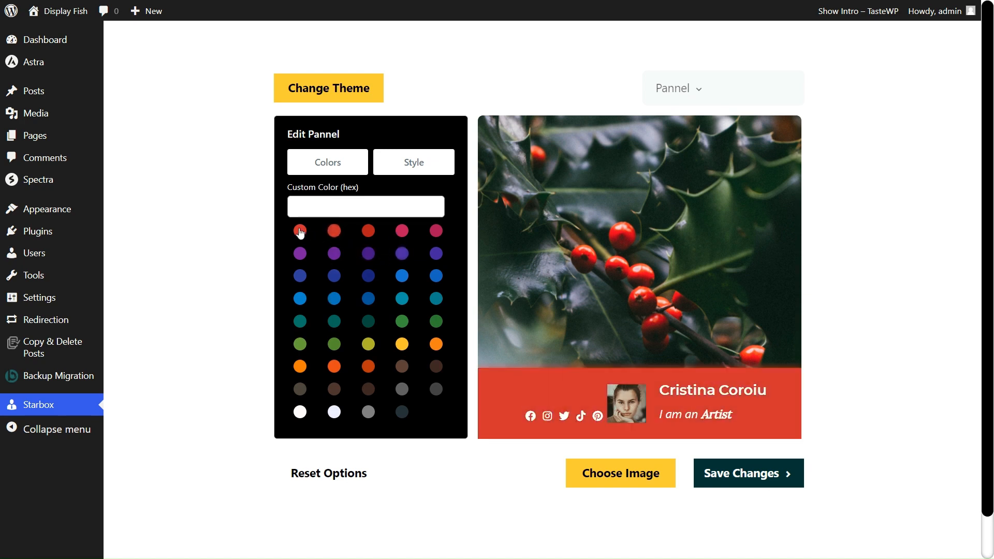
{"action": "left_click", "coordinate": [368, 230]}
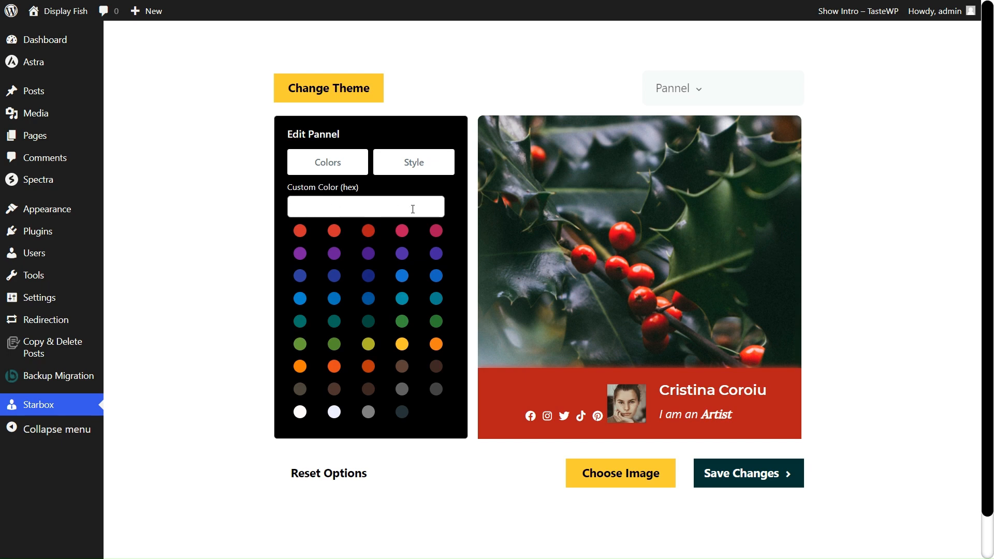
{"action": "left_click", "coordinate": [368, 367]}
{"action": "left_click", "coordinate": [368, 322]}
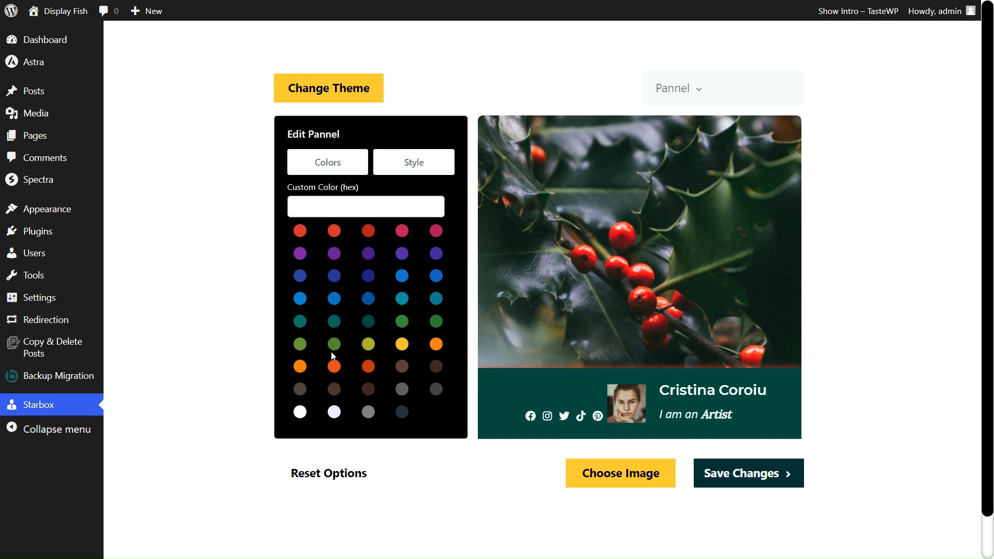
{"action": "left_click", "coordinate": [339, 231]}
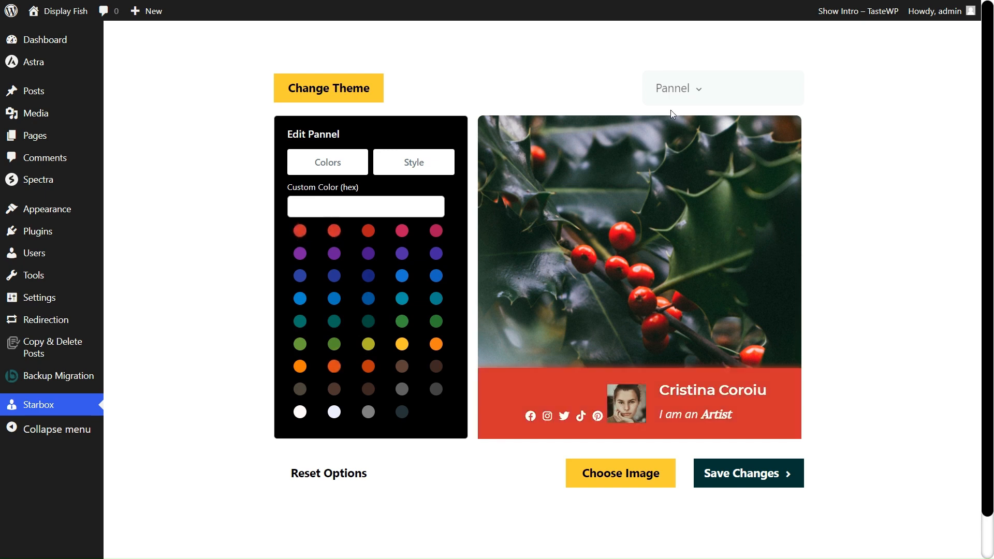
Revisit the author box's border and background image settings.
{"action": "left_click", "coordinate": [675, 90]}
{"action": "left_click", "coordinate": [675, 196]}
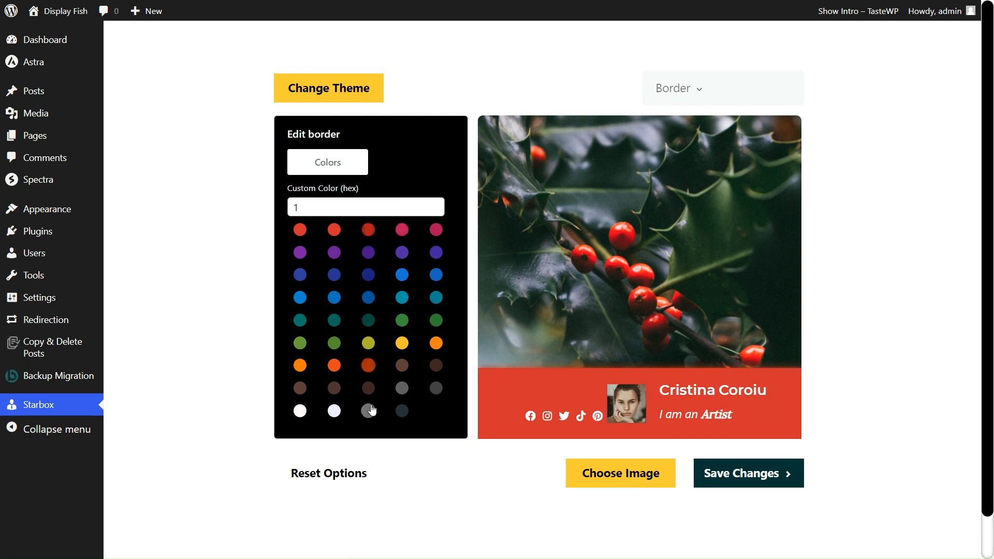
{"action": "left_click", "coordinate": [709, 99]}
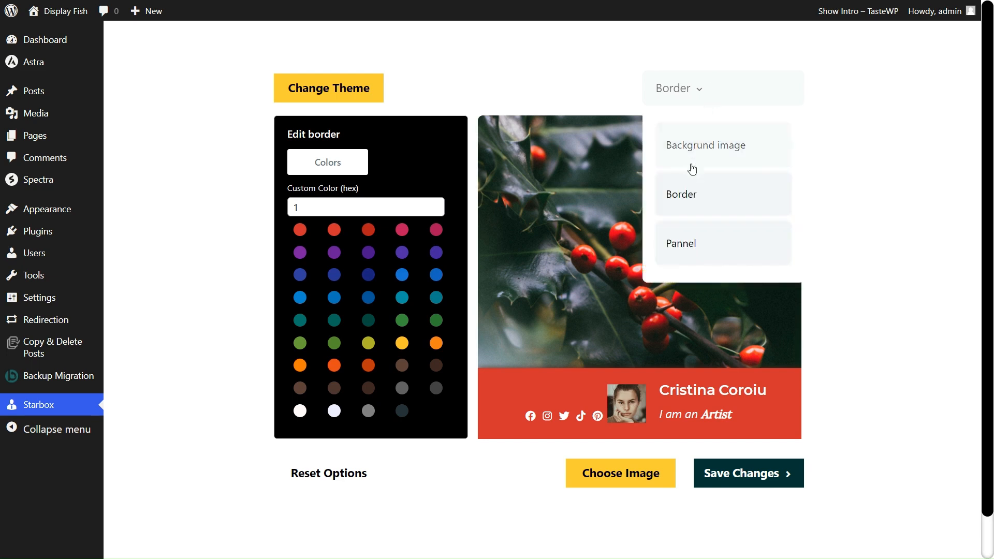
{"action": "left_click", "coordinate": [697, 150]}
Set the red panel's opacity to 9 and save the theme changes.
{"action": "left_click", "coordinate": [699, 100]}
{"action": "left_click", "coordinate": [679, 260]}
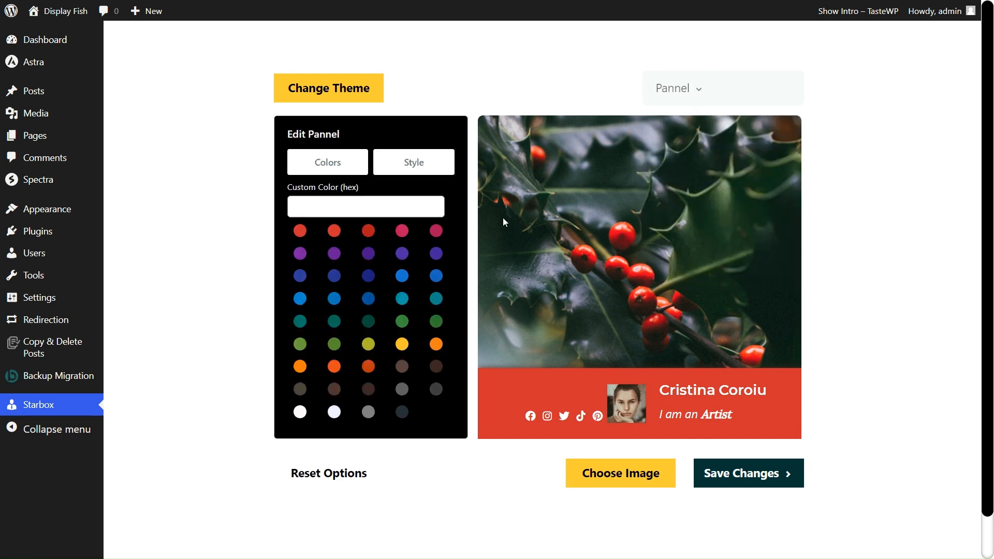
{"action": "left_click", "coordinate": [435, 162]}
{"action": "left_click_drag", "start_coordinate": [309, 244], "coordinate": [485, 279]}
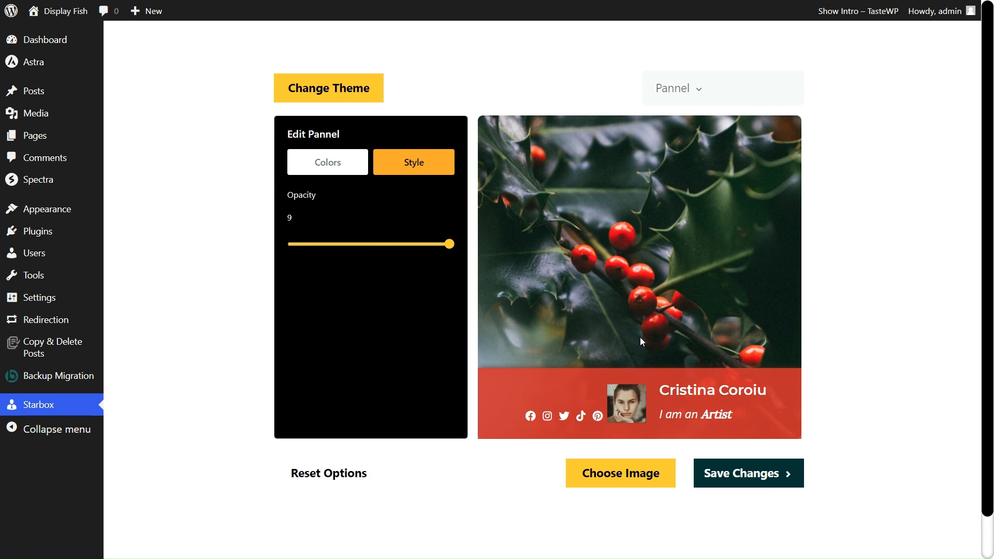
{"action": "left_click", "coordinate": [739, 477]}
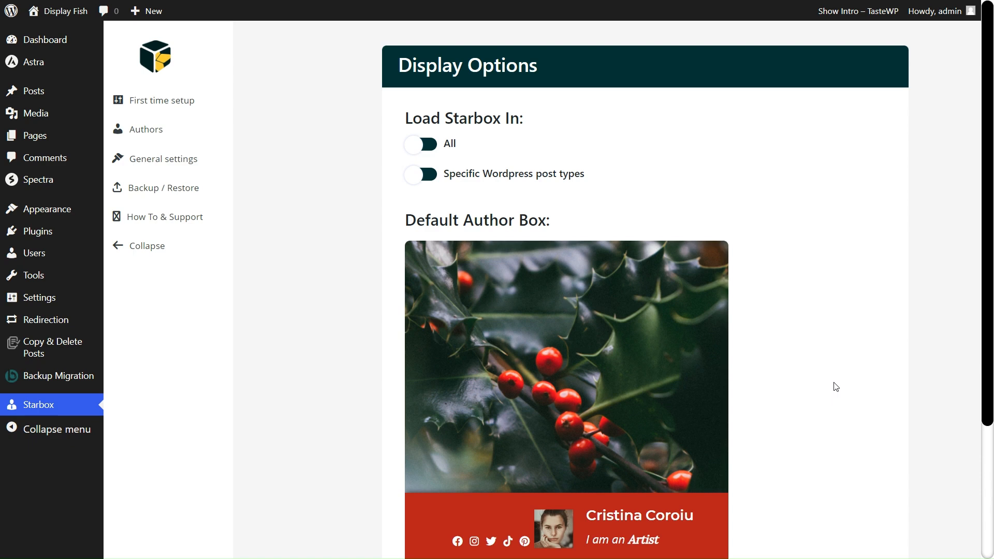
Check the specific WordPress post type options, set Starbox to load in All instead, and save and finish the setup.
{"action": "left_click", "coordinate": [437, 149]}
{"action": "left_click", "coordinate": [437, 150]}
{"action": "left_click", "coordinate": [427, 178]}
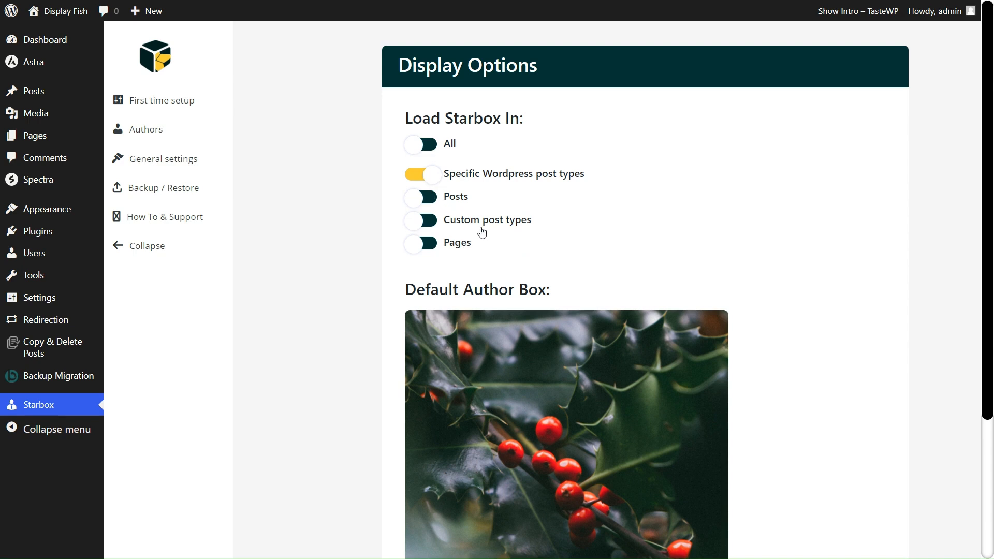
{"action": "left_click", "coordinate": [430, 175]}
{"action": "left_click", "coordinate": [425, 151]}
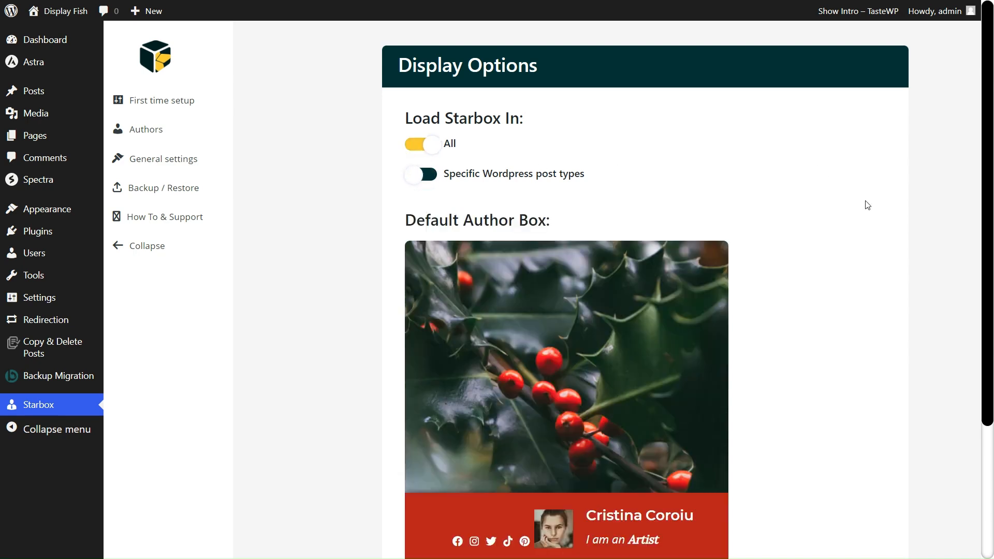
{"action": "scroll", "coordinate": [880, 248], "scroll_direction": "down", "scroll_amount": 3}
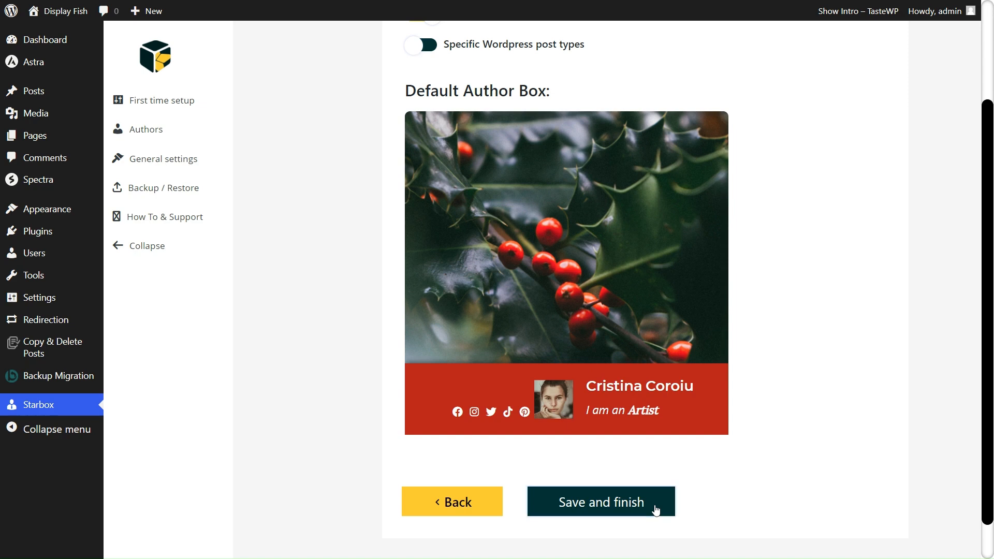
{"action": "left_click", "coordinate": [654, 507]}
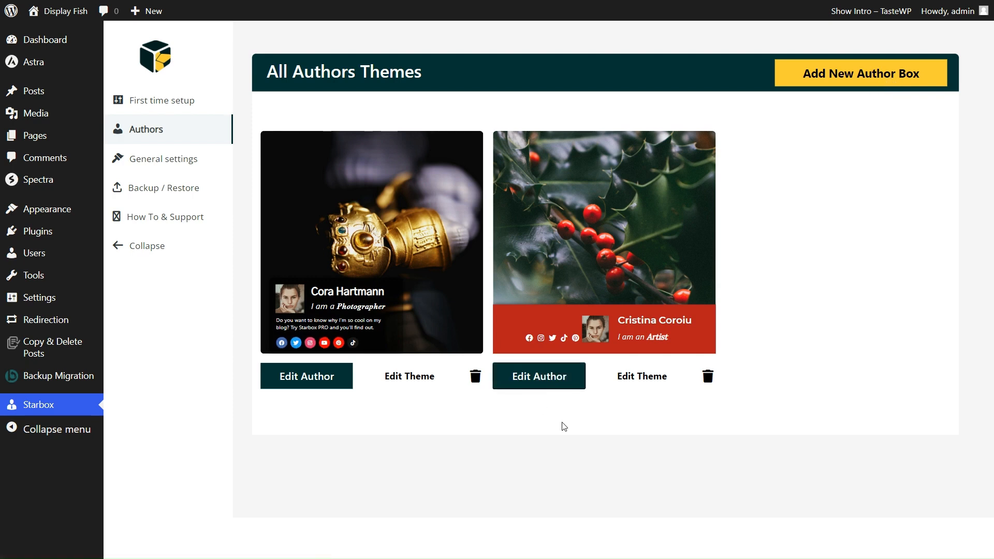
Open the details of the holly berries box's author, go through the personal and social media fields, and save them.
{"action": "left_click", "coordinate": [548, 384]}
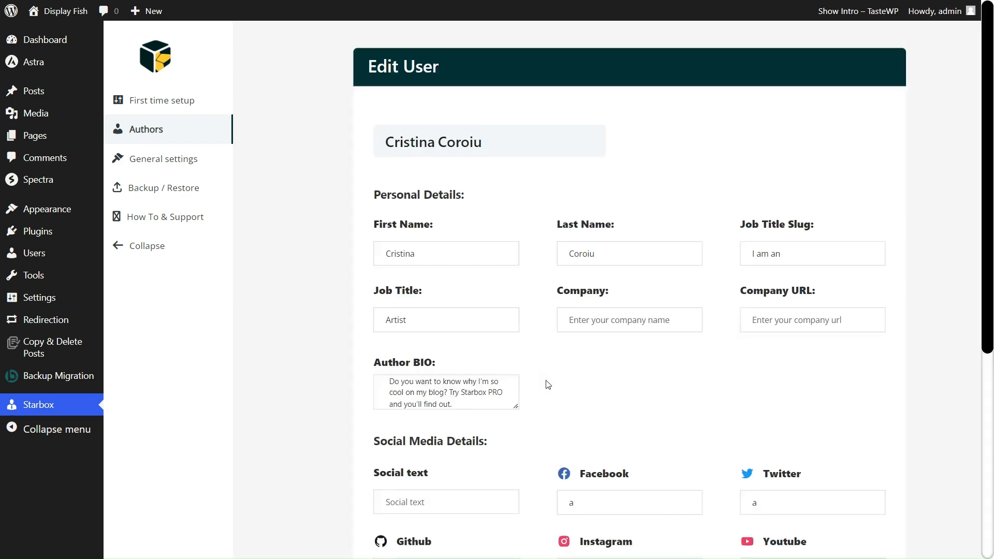
{"action": "scroll", "coordinate": [548, 384], "scroll_direction": "down", "scroll_amount": 6}
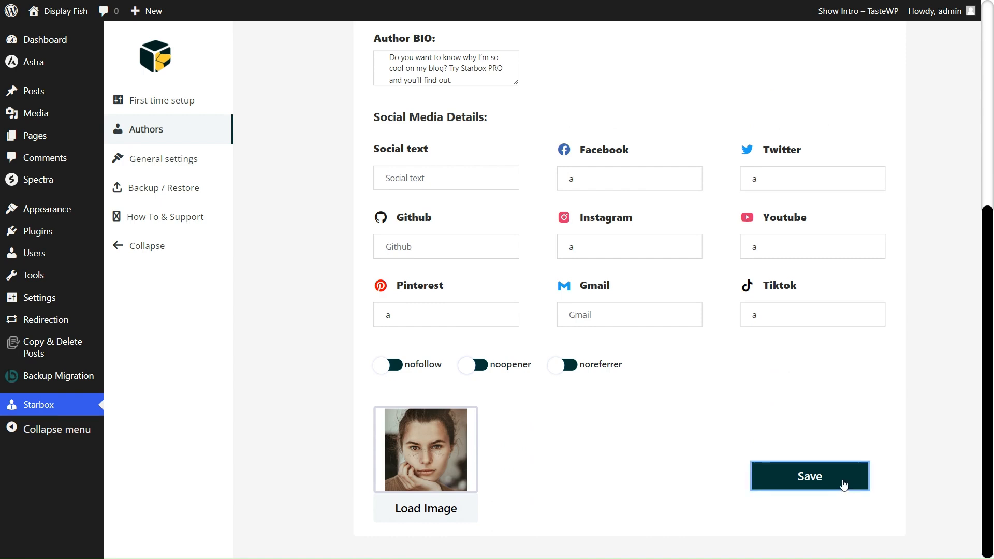
{"action": "left_click", "coordinate": [861, 475]}
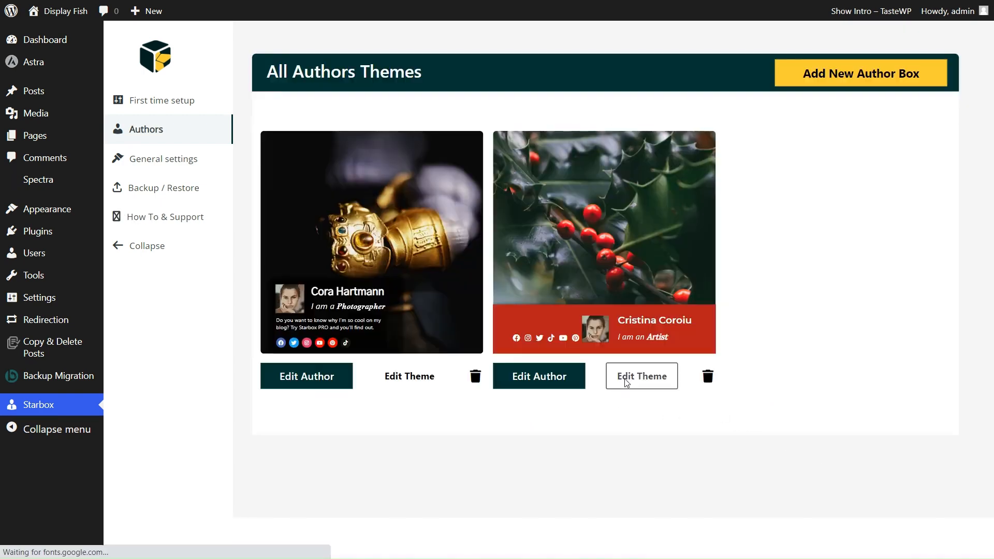
Change the holly berries box's theme to the first Modern one, with a round portrait on black, after previewing it.
{"action": "left_click", "coordinate": [627, 383]}
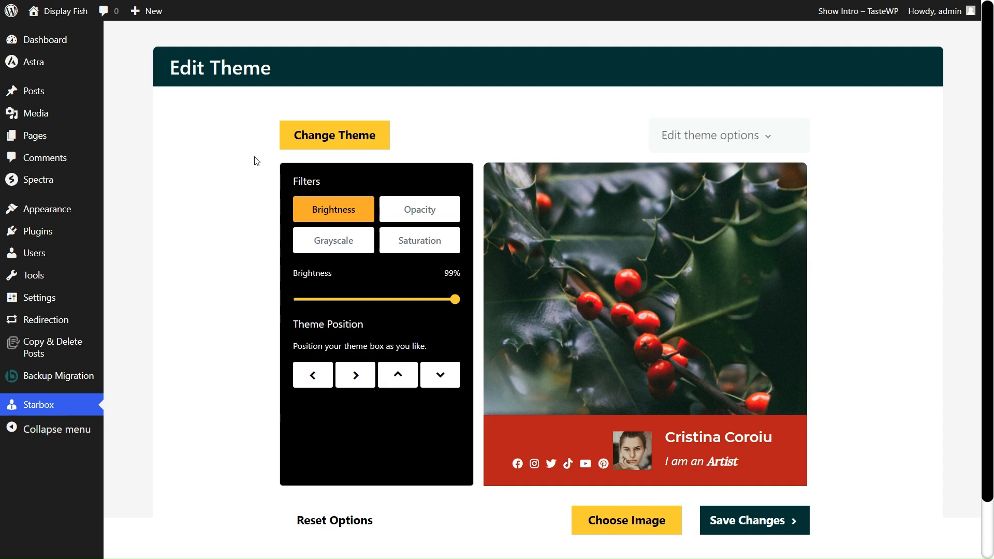
{"action": "left_click", "coordinate": [339, 133]}
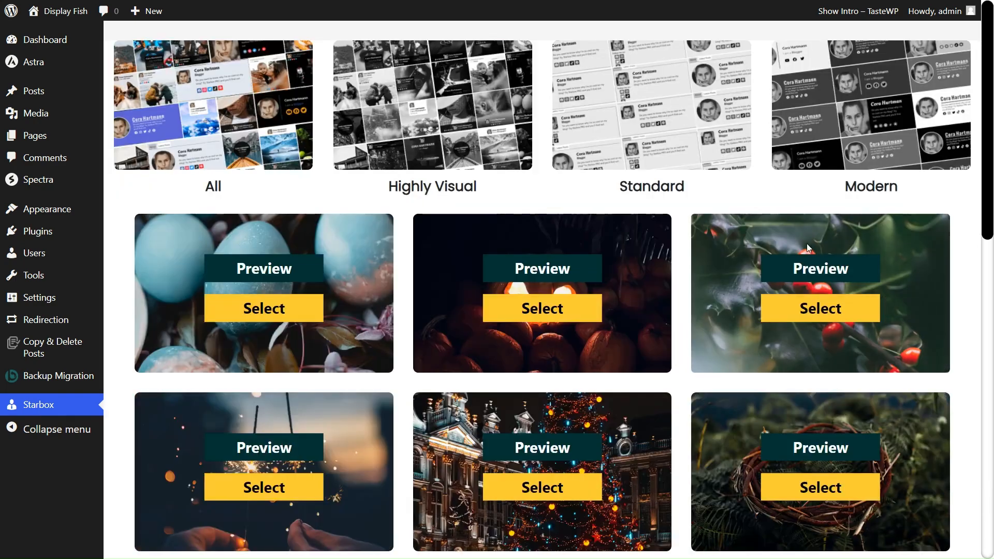
{"action": "left_click", "coordinate": [852, 161]}
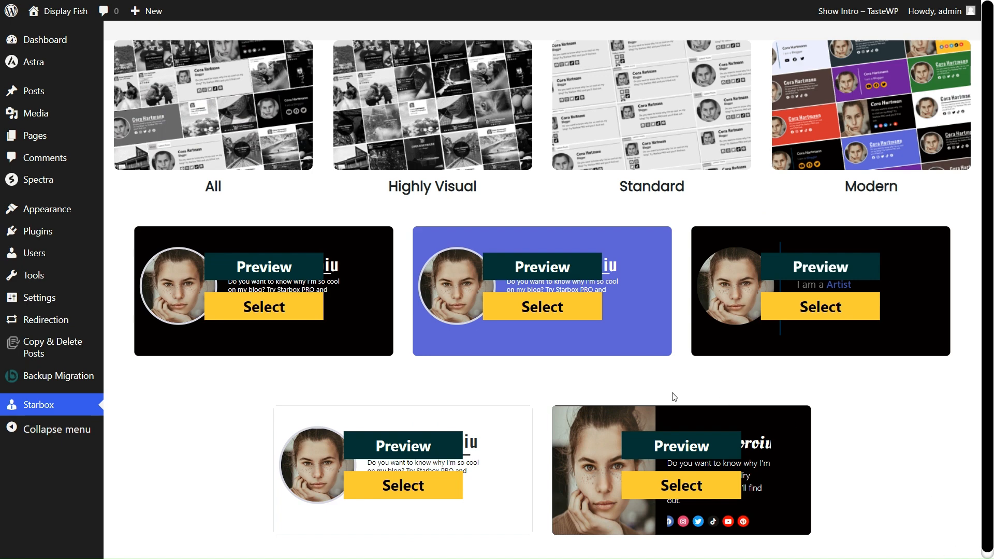
{"action": "left_click", "coordinate": [264, 267]}
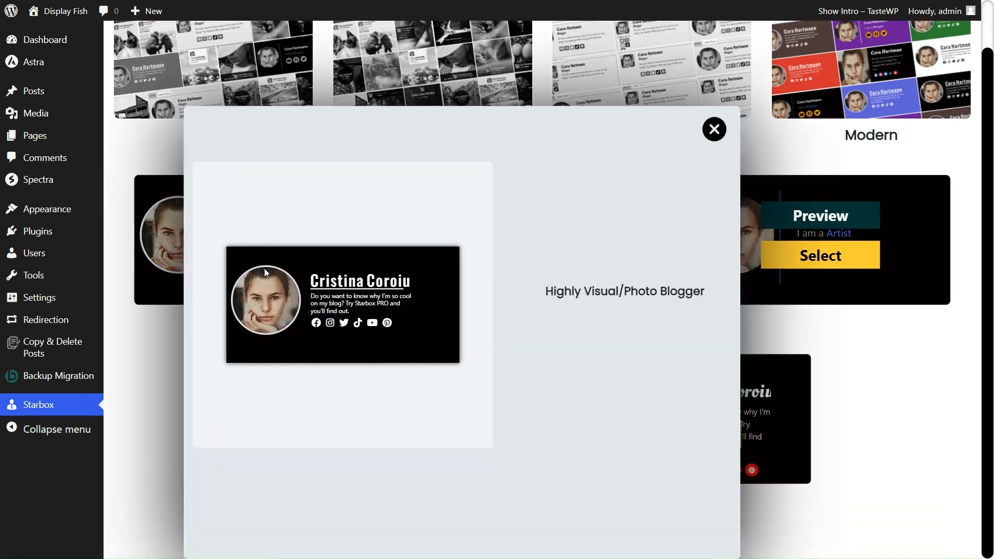
{"action": "left_click", "coordinate": [180, 352]}
{"action": "left_click", "coordinate": [273, 303]}
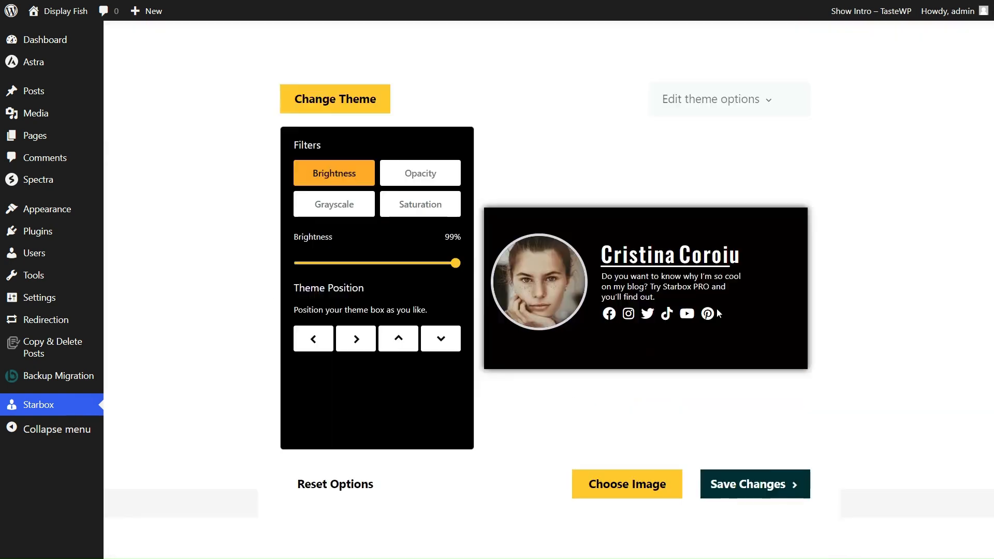
Set the border colour of the black author box to yellow.
{"action": "left_click", "coordinate": [743, 100]}
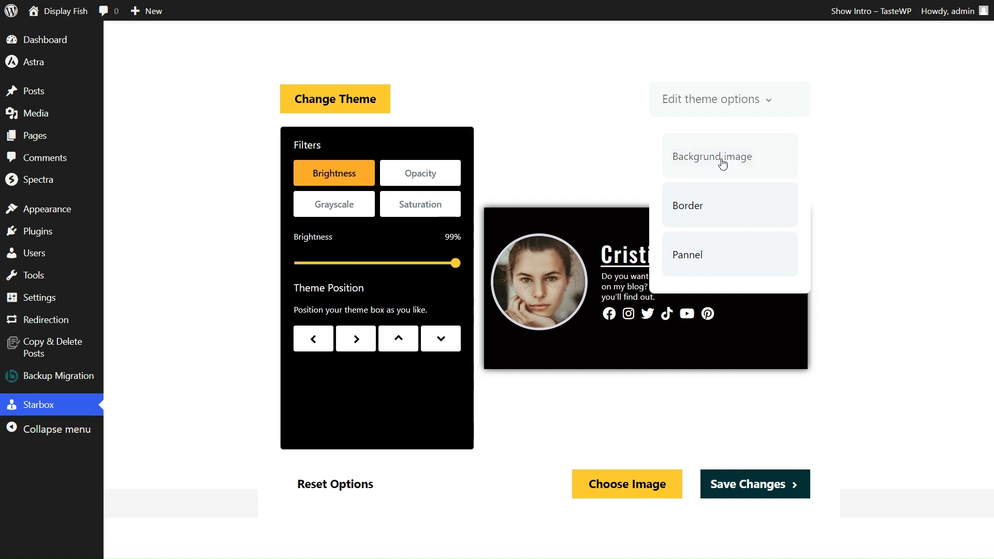
{"action": "left_click", "coordinate": [691, 205]}
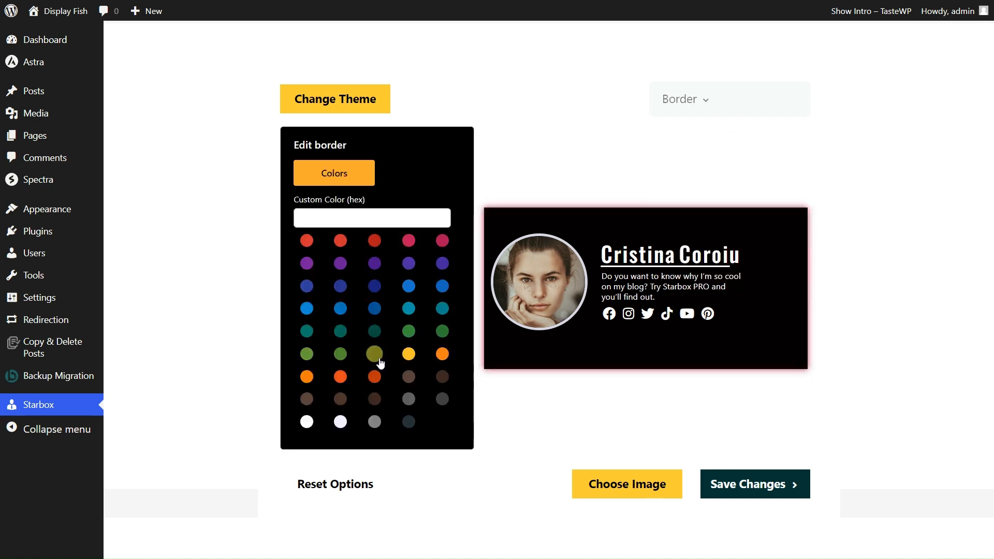
{"action": "left_click", "coordinate": [408, 354]}
Try green, blue, purple and brown for the box's panel, and settle on dark orange.
{"action": "left_click", "coordinate": [675, 116]}
{"action": "left_click", "coordinate": [681, 257]}
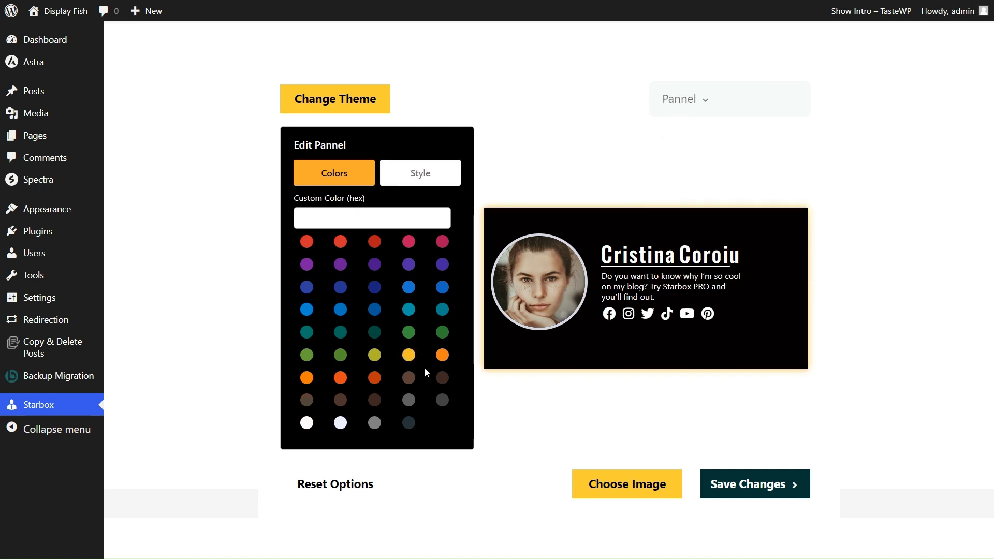
{"action": "left_click", "coordinate": [445, 334]}
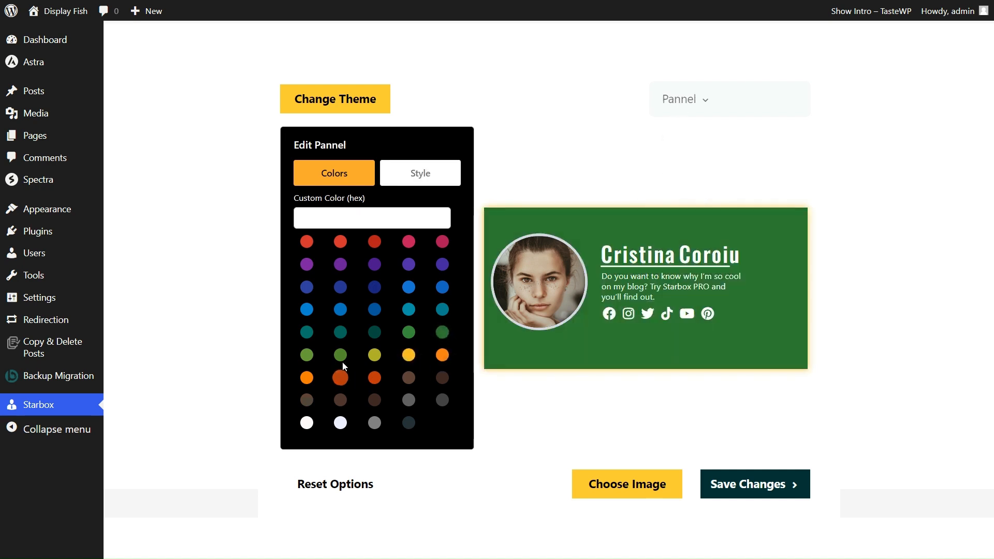
{"action": "left_click", "coordinate": [341, 287]}
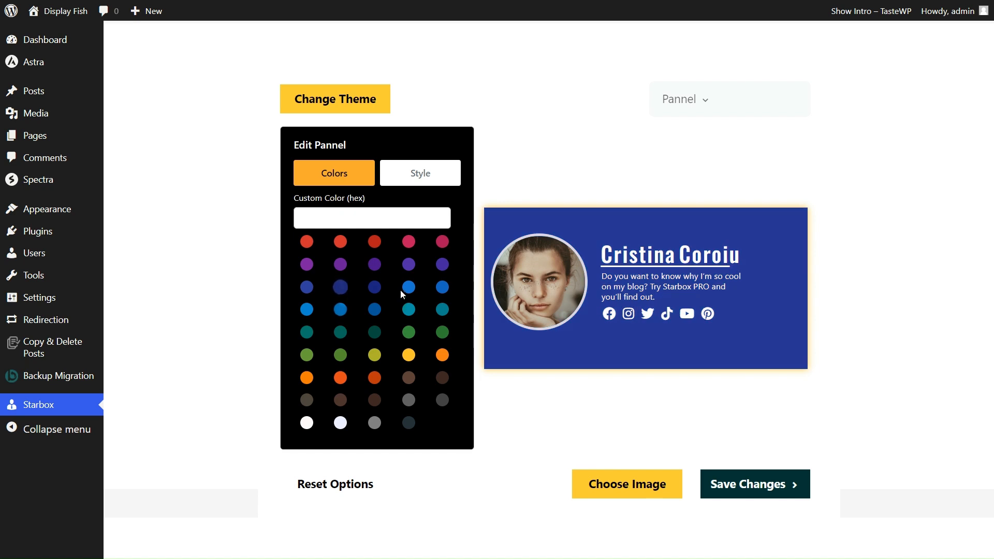
{"action": "left_click", "coordinate": [374, 264]}
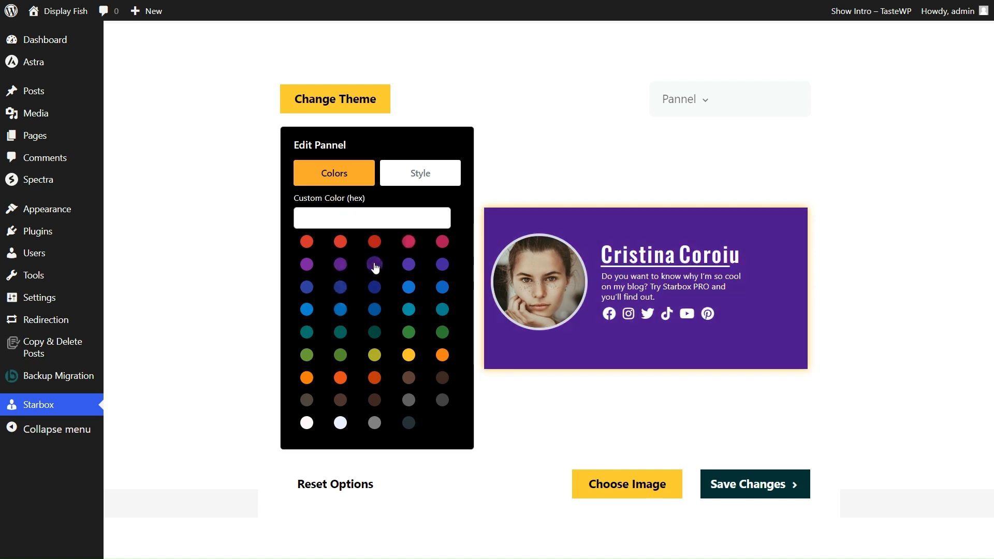
{"action": "left_click", "coordinate": [374, 400]}
{"action": "left_click", "coordinate": [374, 378]}
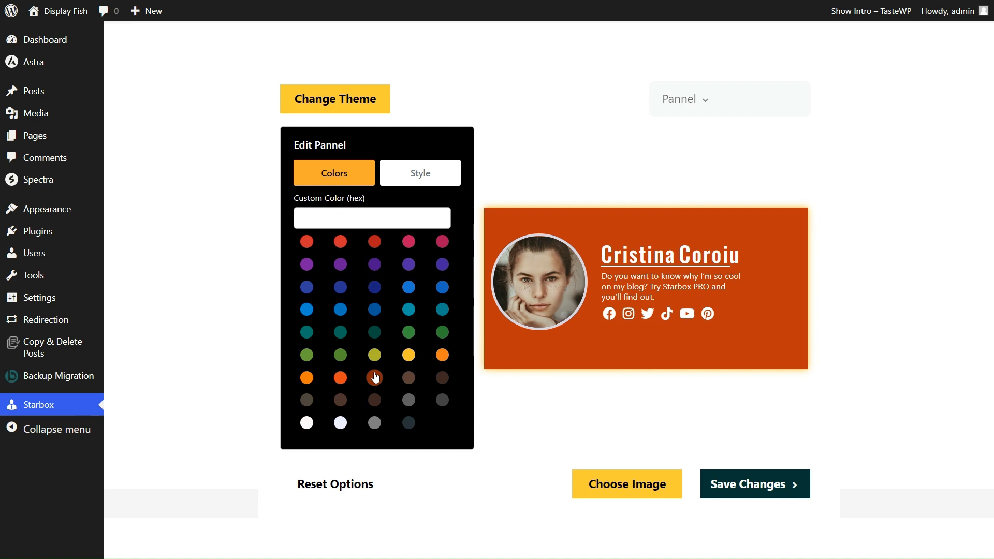
Try a dark orange border, set the border to black instead, and save the theme changes.
{"action": "left_click", "coordinate": [728, 99]}
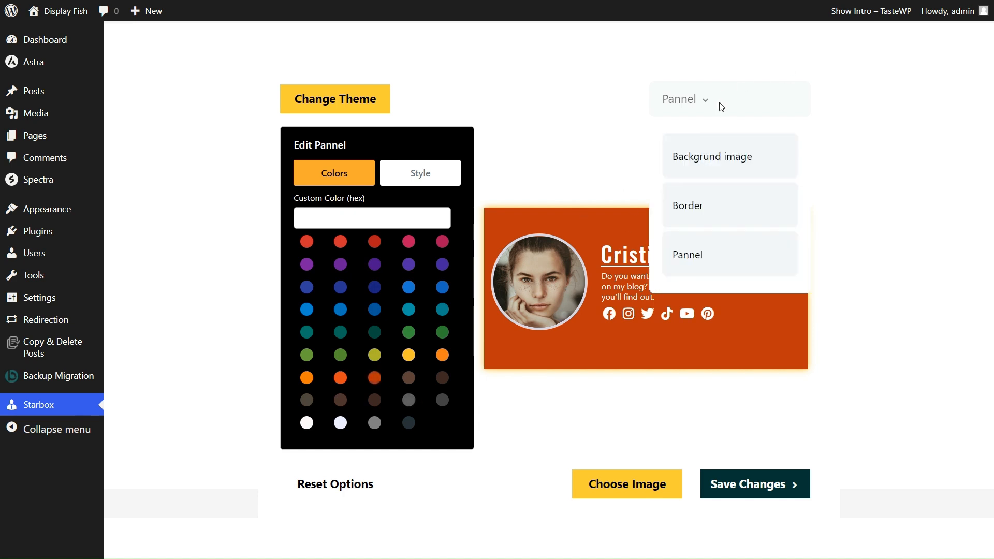
{"action": "left_click", "coordinate": [691, 209]}
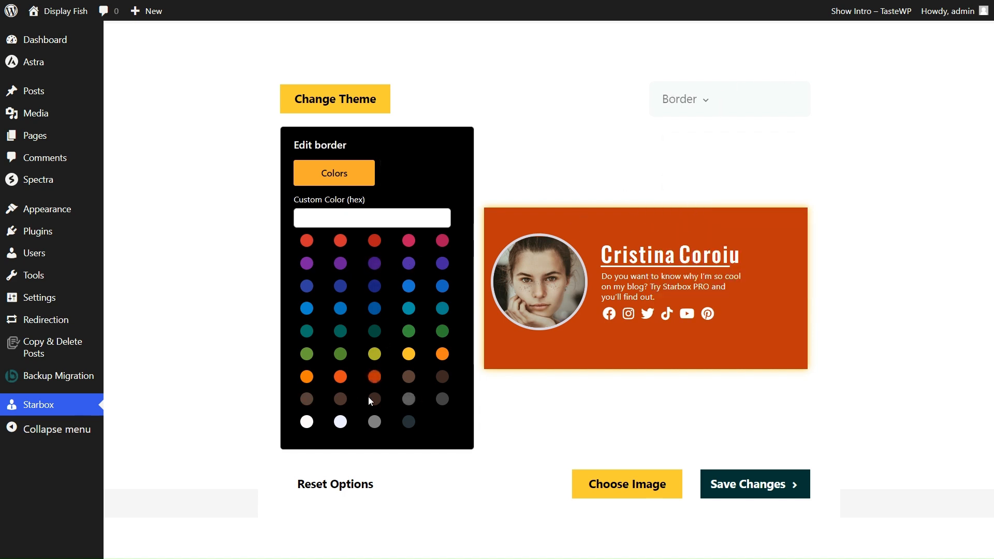
{"action": "left_click", "coordinate": [374, 376]}
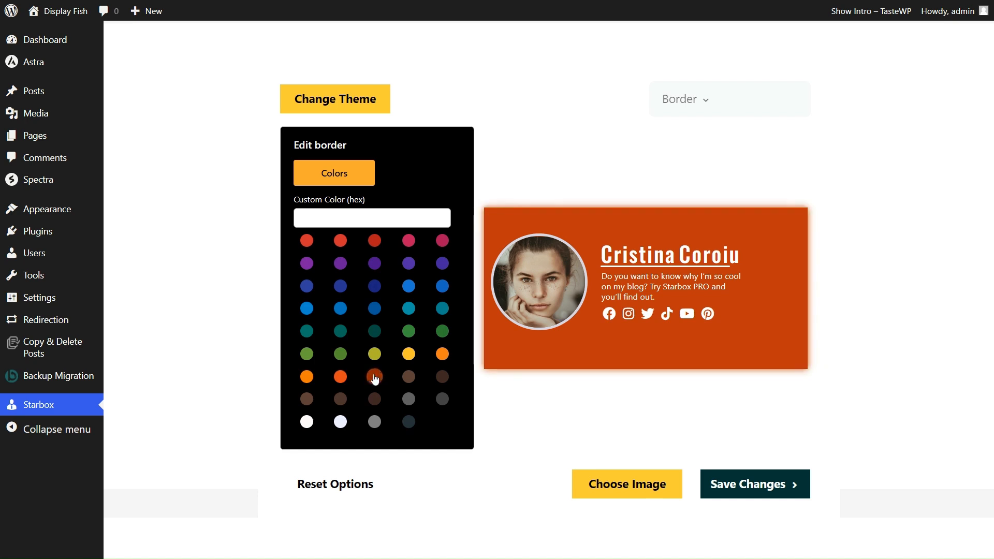
{"action": "left_click", "coordinate": [436, 426]}
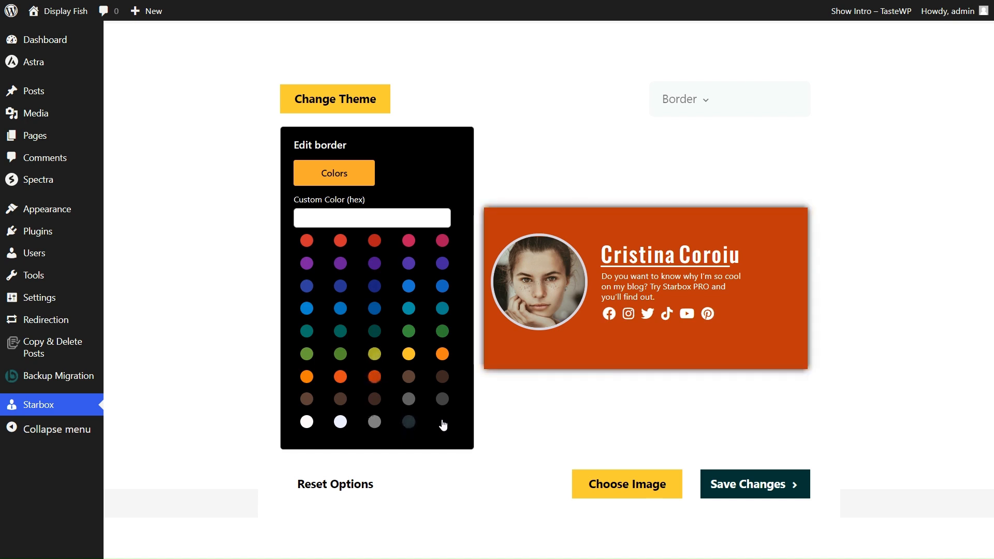
{"action": "left_click", "coordinate": [759, 487]}
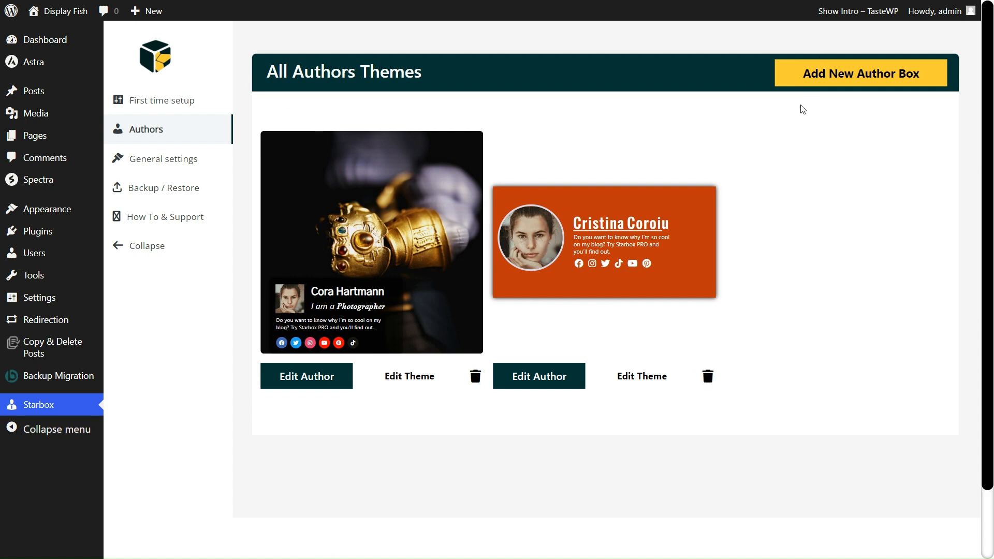
Open the form for a new author box and look through the selectable authors and the personal and social media fields.
{"action": "left_click", "coordinate": [825, 78]}
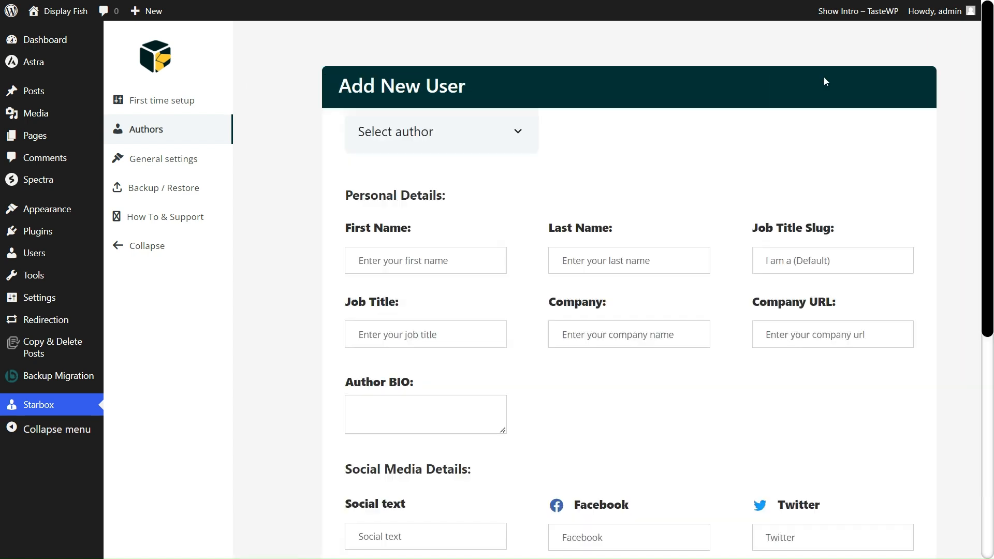
{"action": "left_click", "coordinate": [496, 144]}
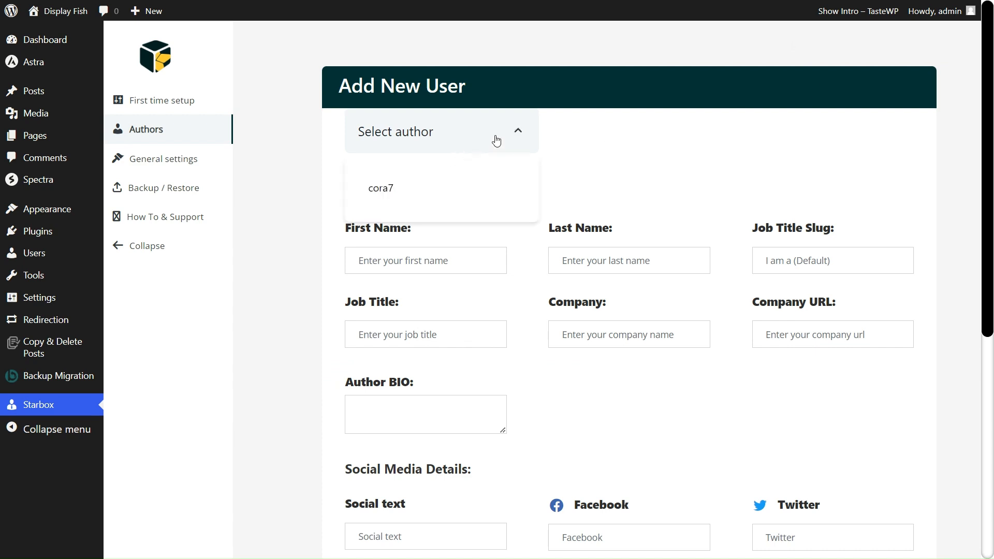
{"action": "left_click", "coordinate": [496, 140]}
{"action": "scroll", "coordinate": [497, 145], "scroll_direction": "down", "scroll_amount": 7}
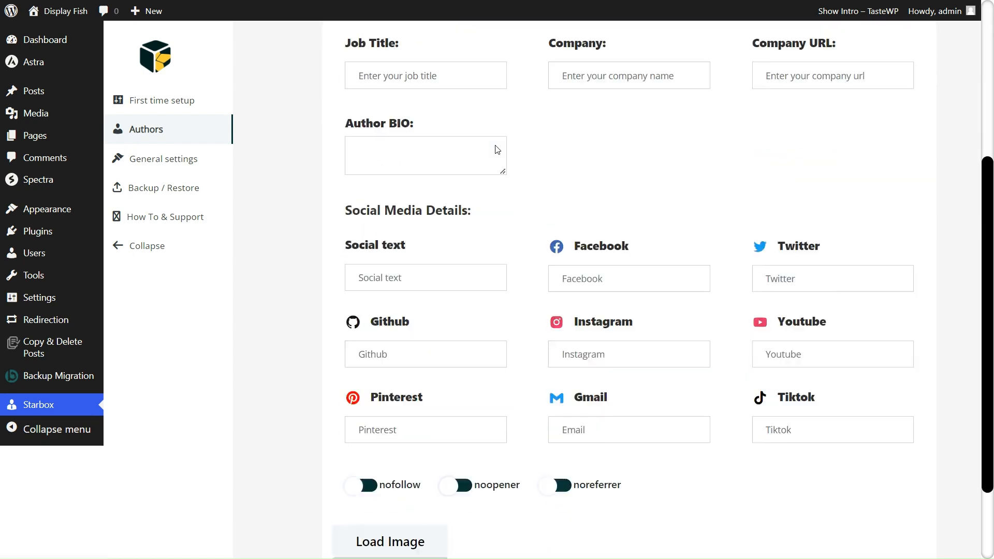
{"action": "scroll", "coordinate": [496, 147], "scroll_direction": "up", "scroll_amount": 7}
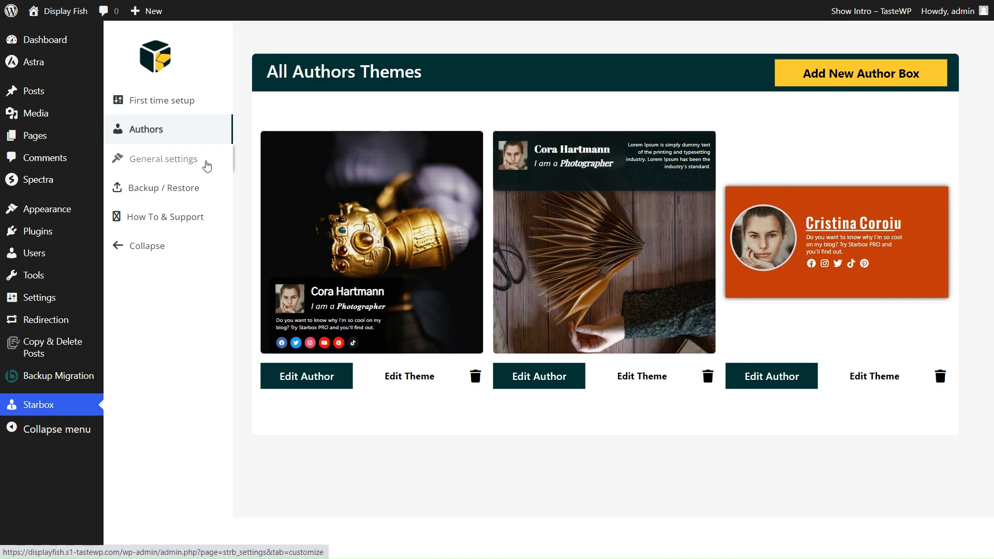
In the general settings, exclude the orange box's author from showing author boxes, and check the display options.
{"action": "left_click", "coordinate": [170, 162]}
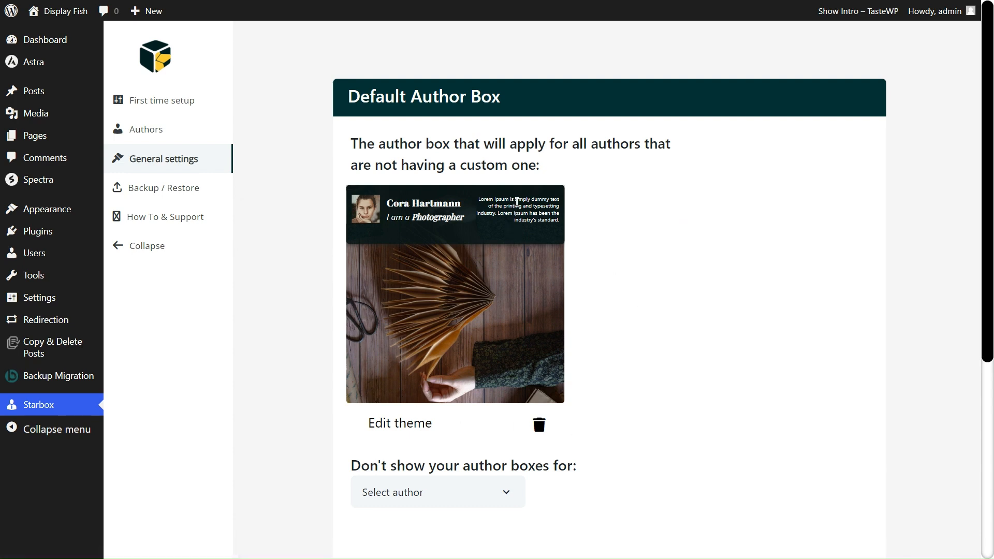
{"action": "scroll", "coordinate": [516, 202], "scroll_direction": "down", "scroll_amount": 4}
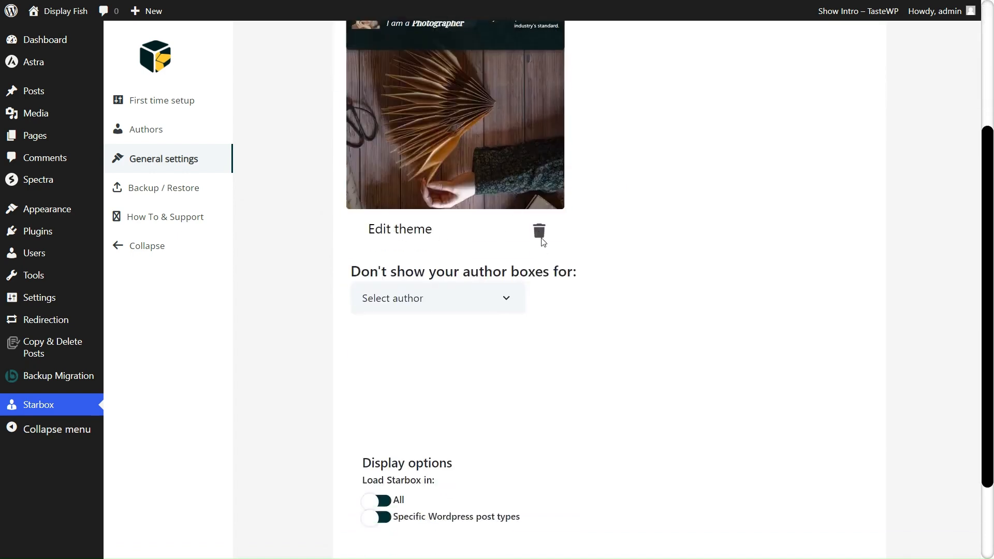
{"action": "left_click", "coordinate": [494, 306]}
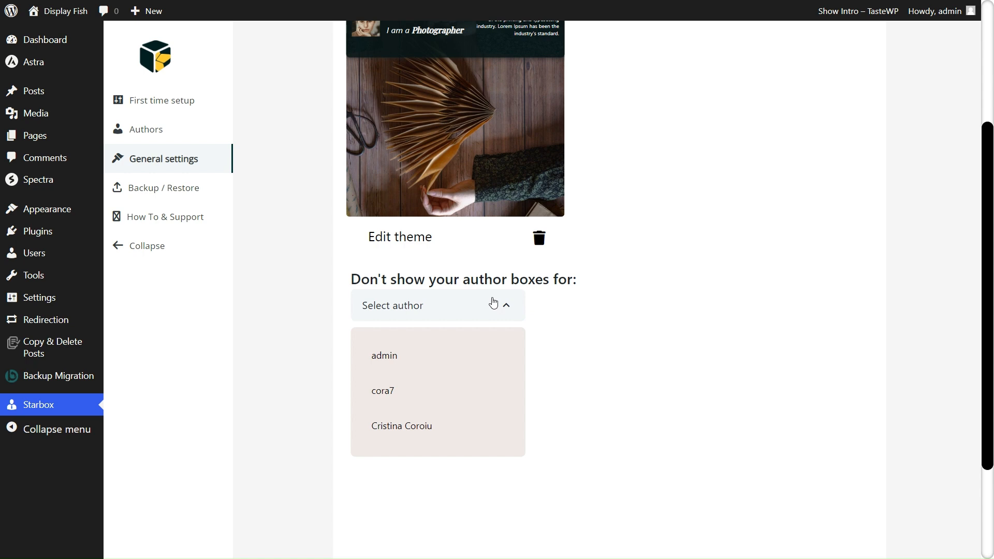
{"action": "left_click", "coordinate": [447, 425]}
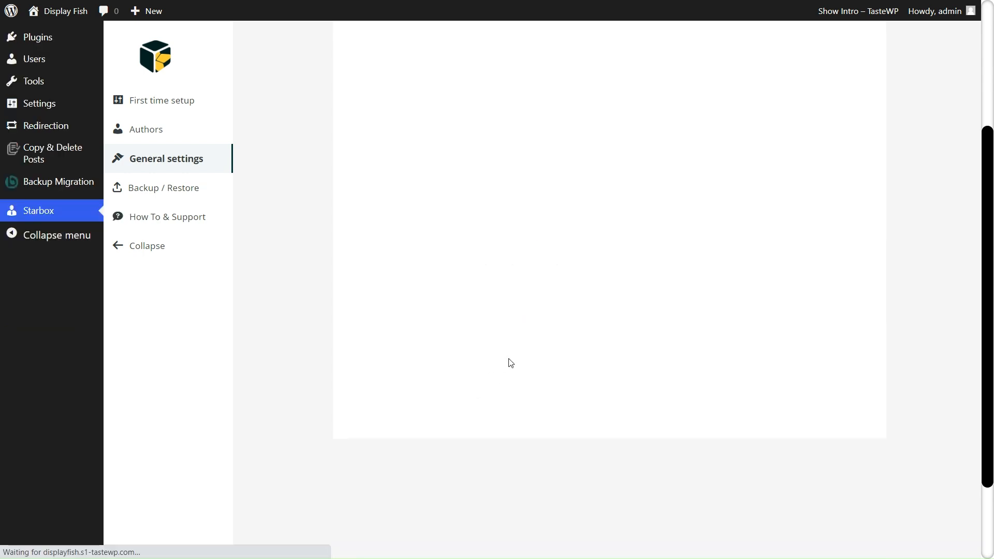
{"action": "scroll", "coordinate": [511, 362], "scroll_direction": "down", "scroll_amount": 2}
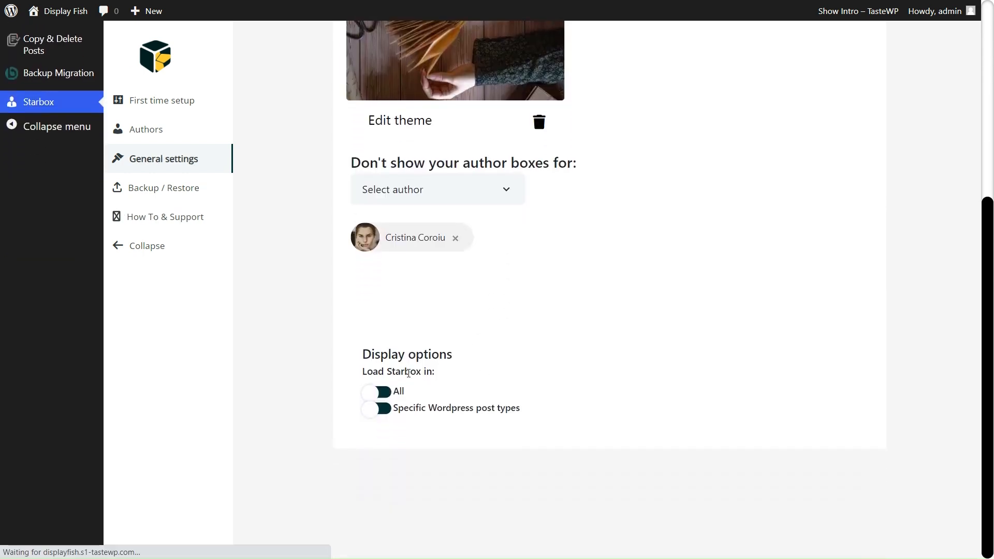
Start a new author box from the authors overview and select the author it is for.
{"action": "left_click", "coordinate": [143, 130]}
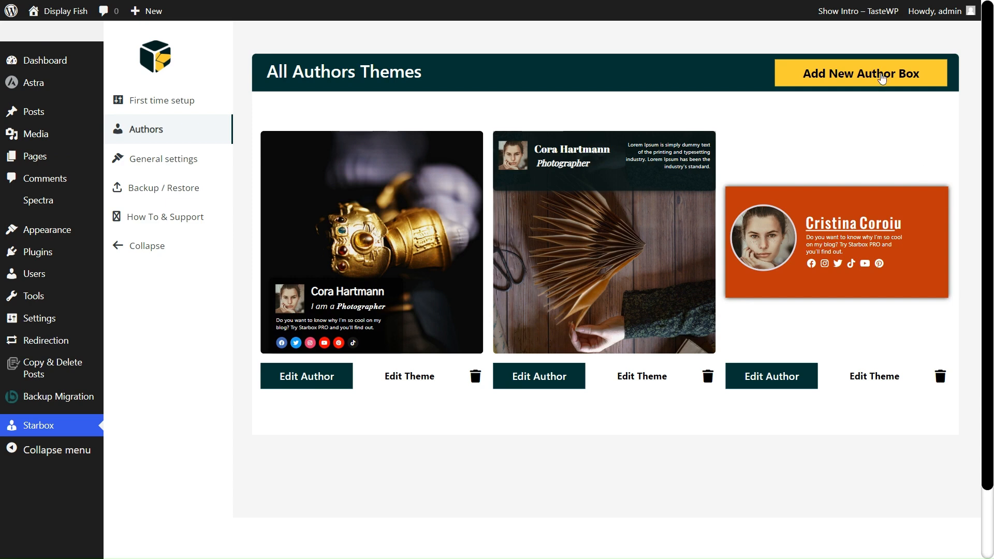
{"action": "left_click", "coordinate": [882, 77]}
{"action": "left_click", "coordinate": [416, 145]}
{"action": "left_click", "coordinate": [433, 184]}
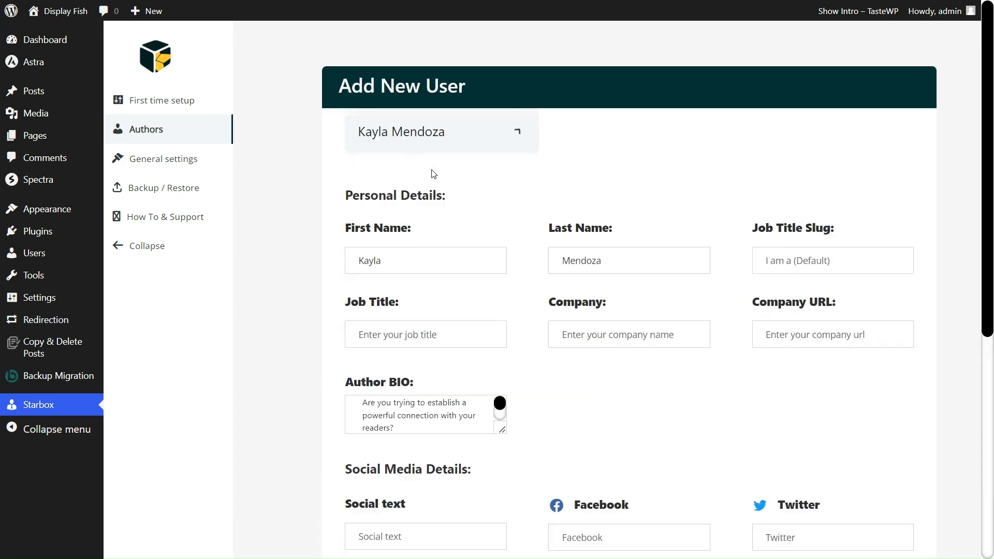
Set the new author's job title slug to "I am a" and the job title to Photographer.
{"action": "left_click", "coordinate": [808, 254]}
{"action": "type", "text": "I am a"}
{"action": "left_click", "coordinate": [453, 335]}
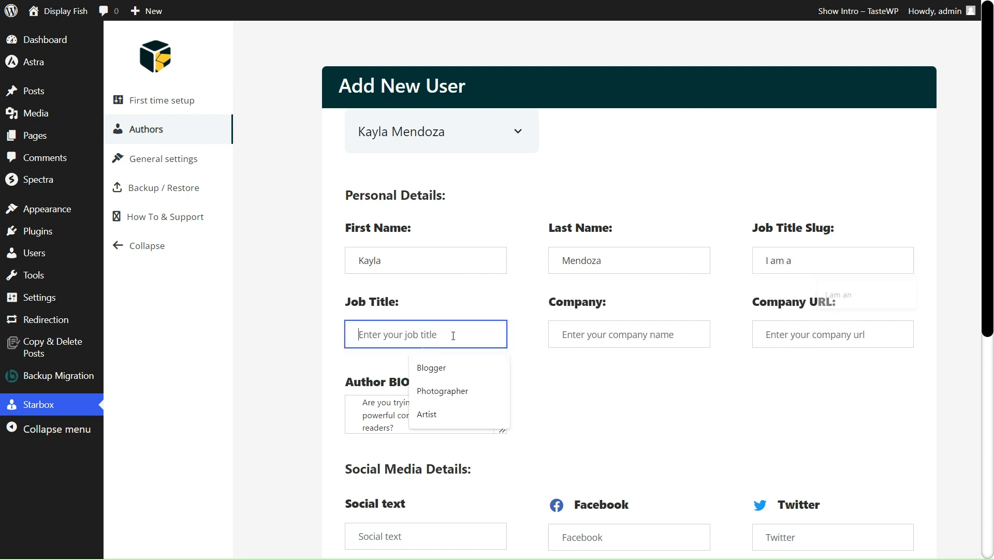
{"action": "type", "text": "Ph"}
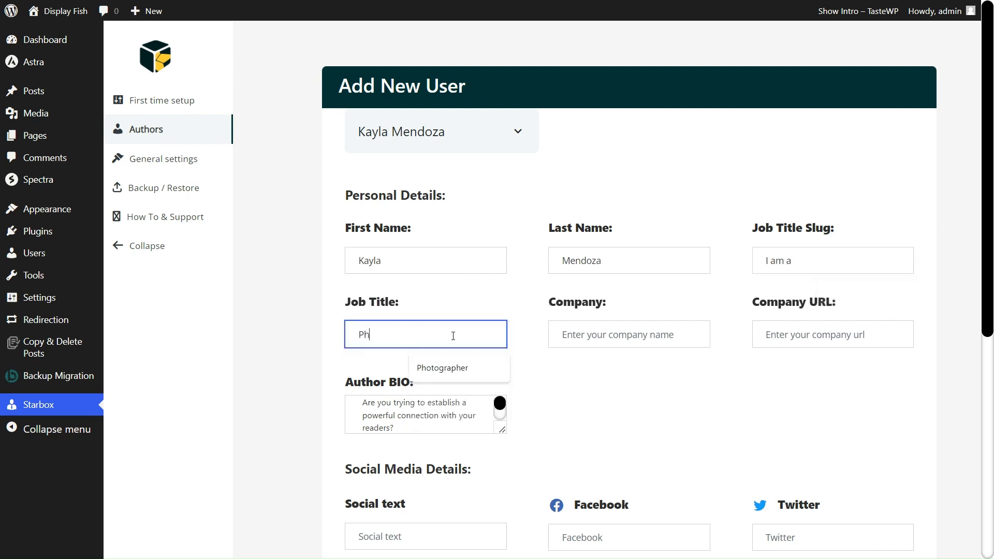
{"action": "left_click", "coordinate": [452, 379]}
Enter the placeholder "a" for the author's Facebook, Twitter, Instagram, Pinterest and Tiktok details.
{"action": "scroll", "coordinate": [637, 392], "scroll_direction": "down", "scroll_amount": 5}
{"action": "left_click", "coordinate": [595, 273]}
{"action": "type", "text": "a"}
{"action": "left_click", "coordinate": [805, 281]}
{"action": "type", "text": "a"}
{"action": "key", "text": "Tab"}
{"action": "key", "text": "Tab"}
{"action": "type", "text": "a"}
{"action": "left_click", "coordinate": [427, 428]}
{"action": "type", "text": "a"}
{"action": "key", "text": "Tab"}
{"action": "key", "text": "Tab"}
{"action": "type", "text": "a"}
Load a portrait from the Media Library as the author's image.
{"action": "scroll", "coordinate": [433, 439], "scroll_direction": "down", "scroll_amount": 2}
{"action": "left_click", "coordinate": [403, 433]}
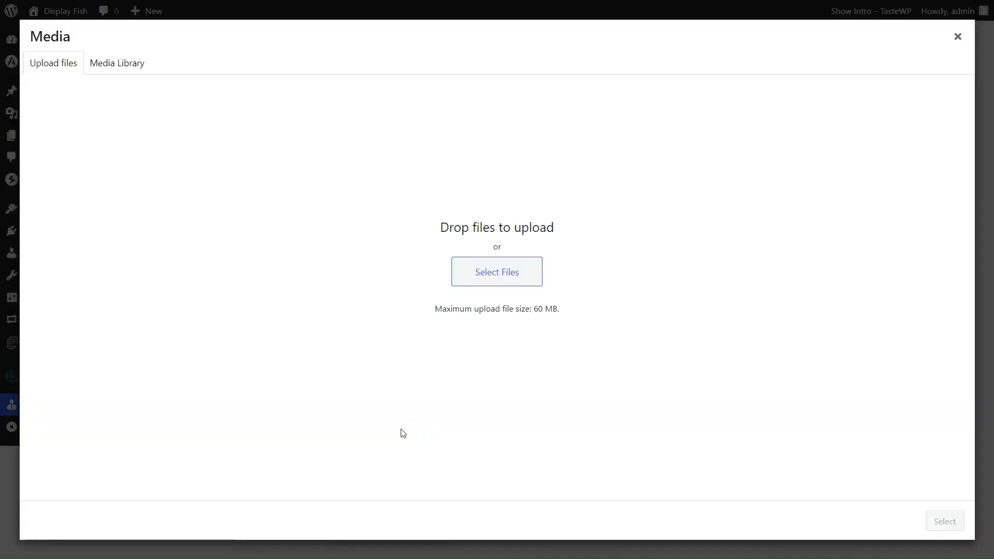
{"action": "left_click", "coordinate": [111, 64]}
{"action": "left_click", "coordinate": [178, 199]}
{"action": "left_click", "coordinate": [927, 526]}
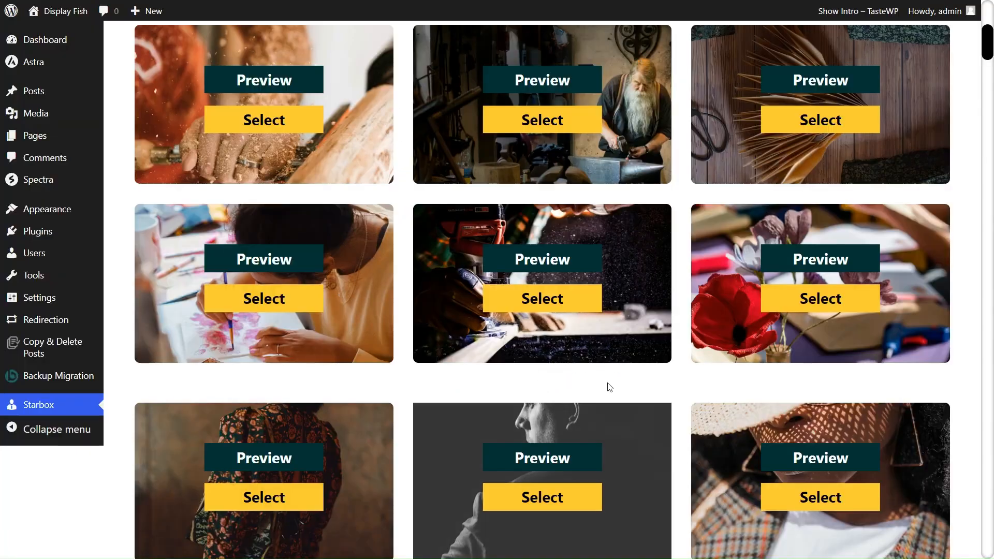
Filter the author box themes by the Photography blogger type.
{"action": "scroll", "coordinate": [610, 388], "scroll_direction": "up", "scroll_amount": 8}
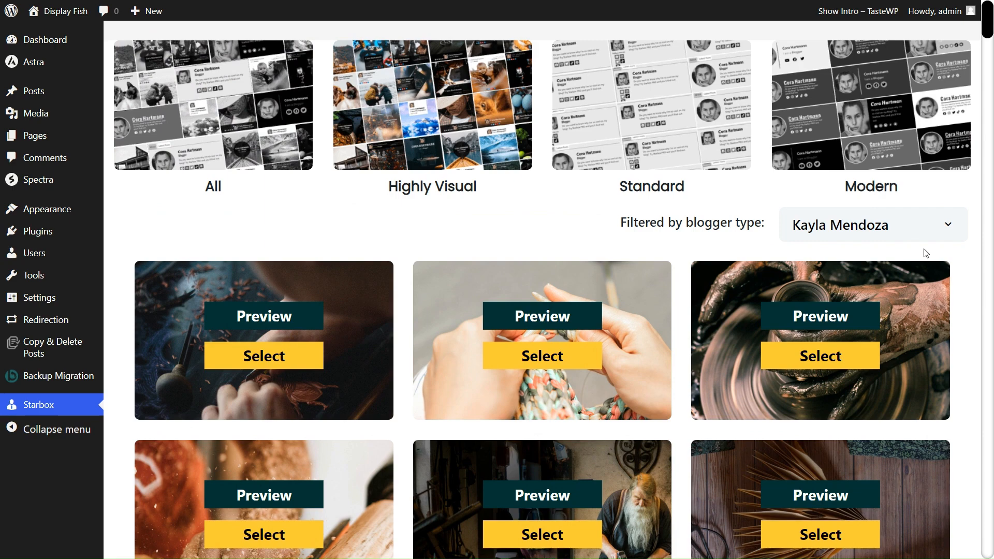
{"action": "left_click", "coordinate": [899, 235]}
{"action": "scroll", "coordinate": [879, 423], "scroll_direction": "down", "scroll_amount": 3}
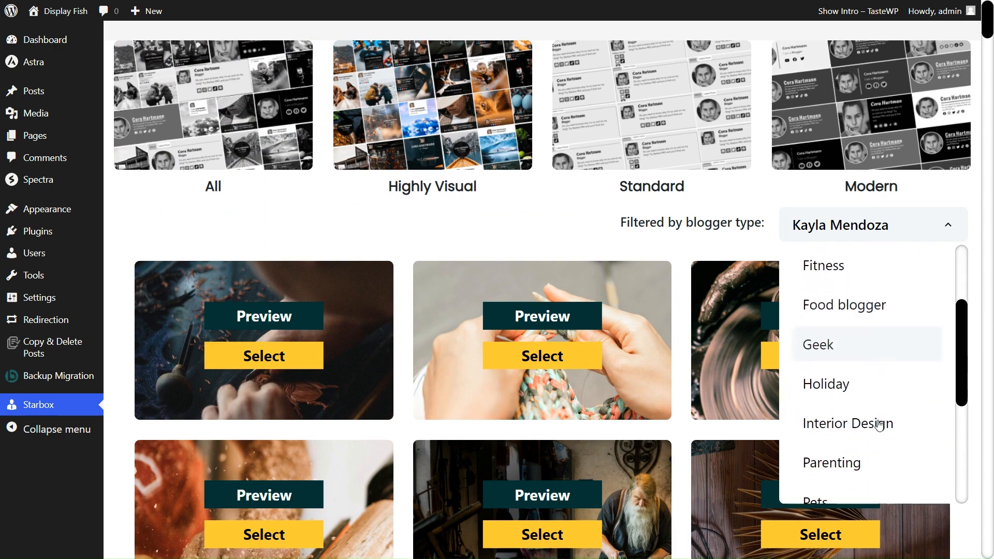
{"action": "scroll", "coordinate": [878, 424], "scroll_direction": "down", "scroll_amount": 3}
{"action": "left_click", "coordinate": [879, 418]}
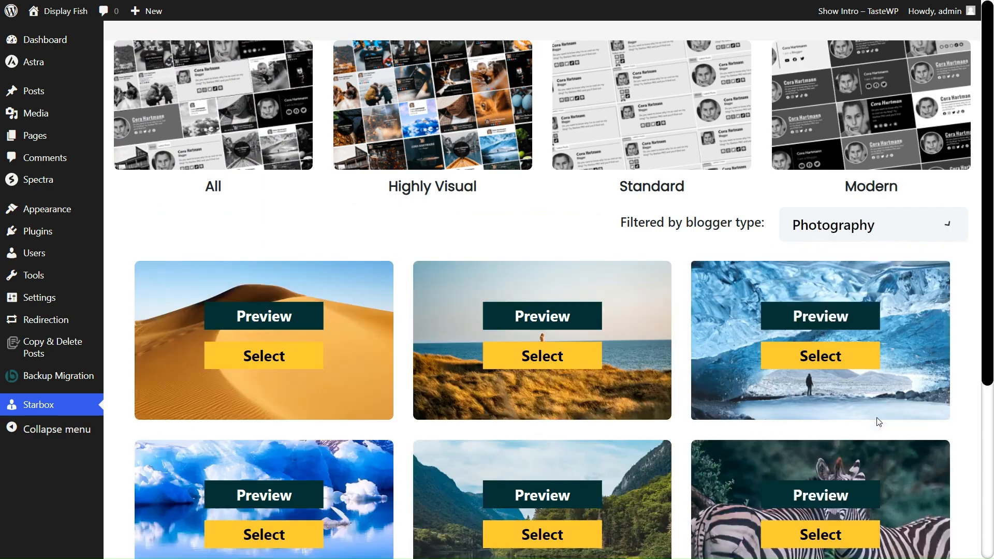
Preview the grassy seaside dune theme's variants and select the one with the author panel at the bottom centre of the photo.
{"action": "left_click", "coordinate": [568, 316]}
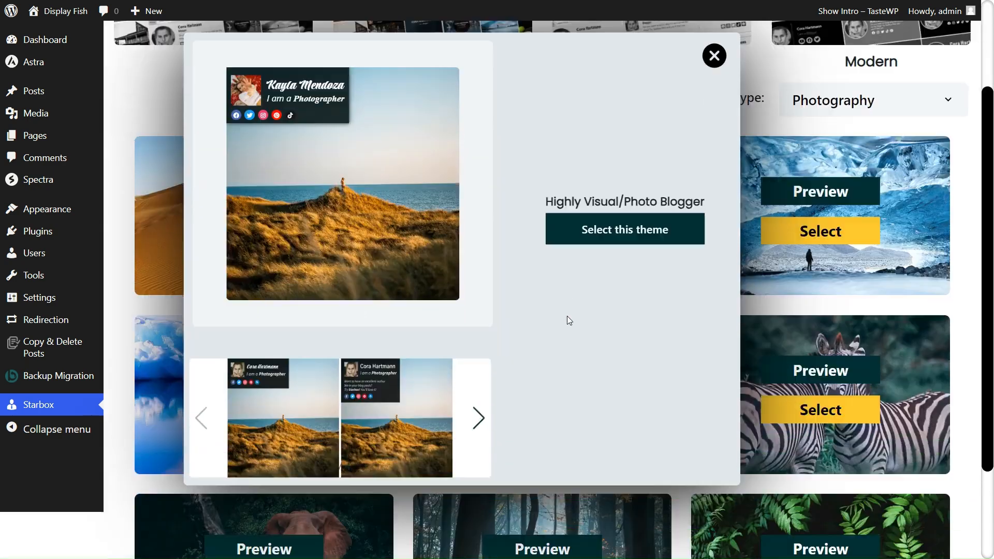
{"action": "left_click", "coordinate": [396, 411]}
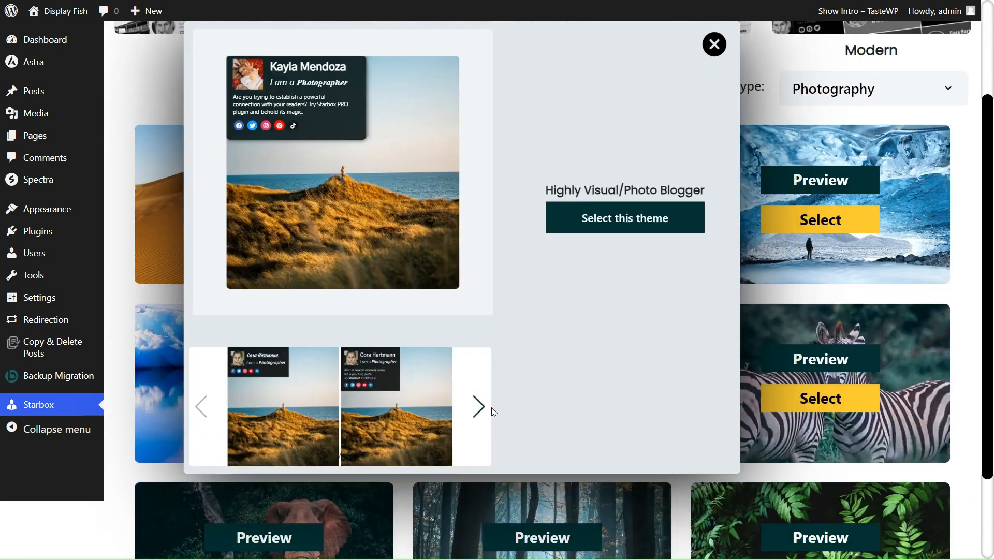
{"action": "left_click", "coordinate": [480, 409]}
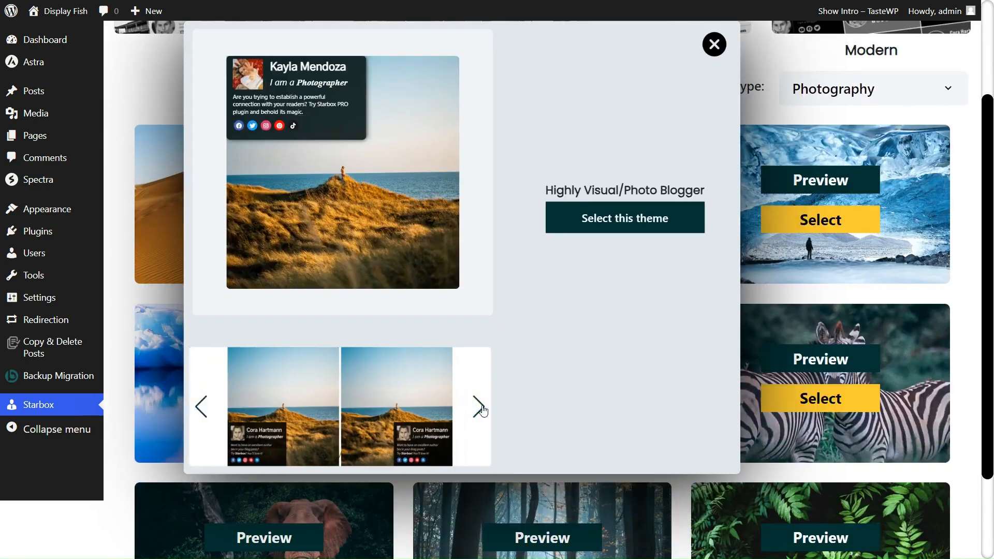
{"action": "left_click", "coordinate": [477, 407]}
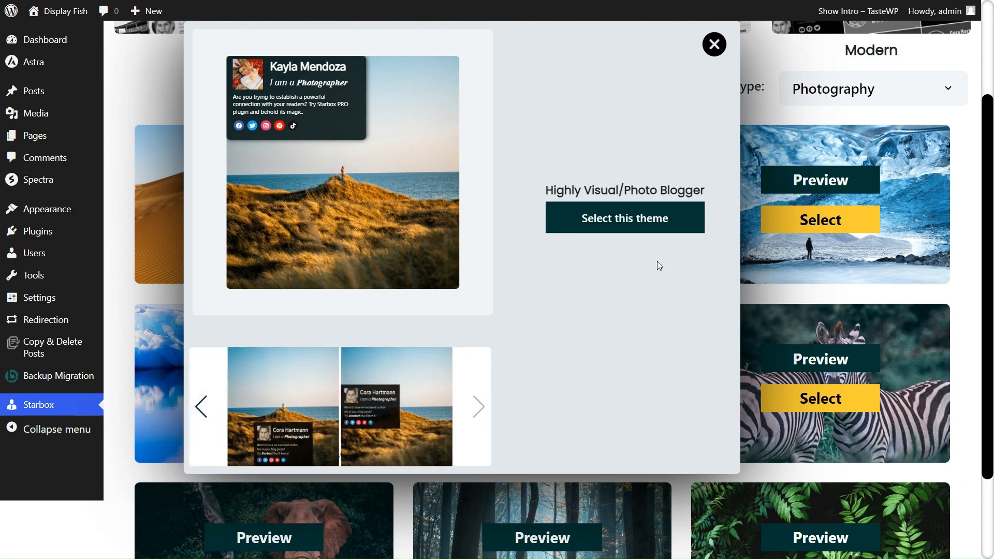
{"action": "left_click", "coordinate": [645, 217]}
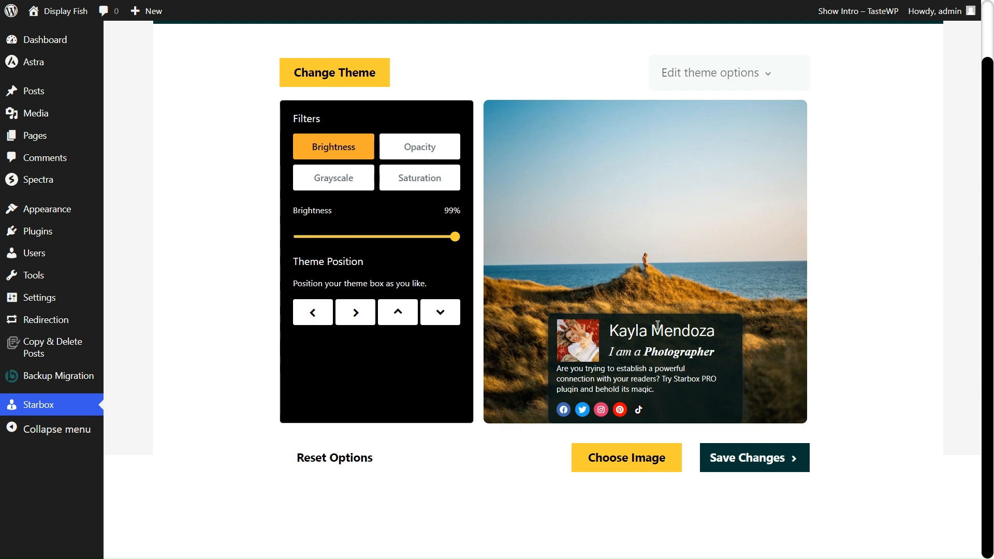
Replace the theme's background photo with Starbox-PRO-instagram-post-2.gif from the Media Library and save the author box.
{"action": "left_click", "coordinate": [623, 457]}
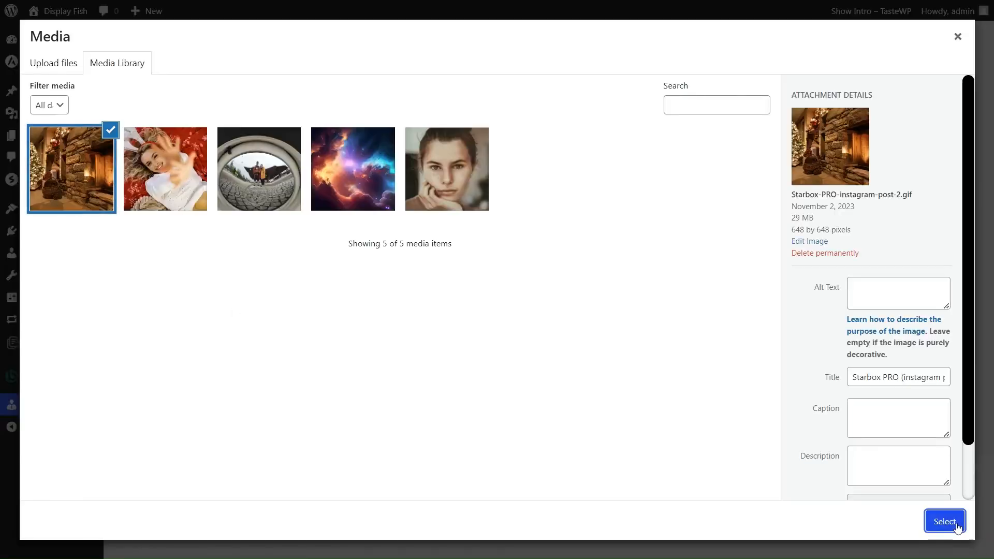
{"action": "left_click", "coordinate": [956, 526]}
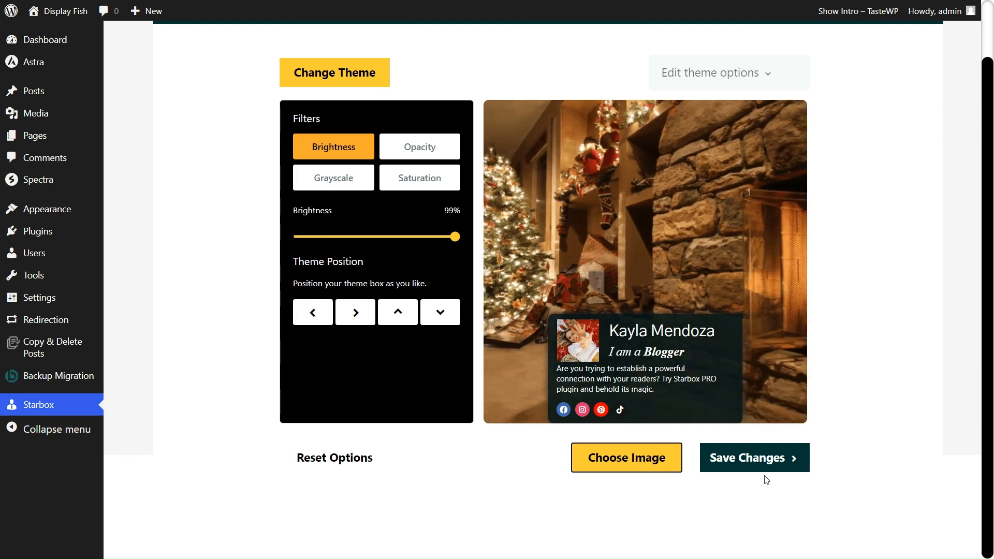
{"action": "left_click", "coordinate": [757, 462]}
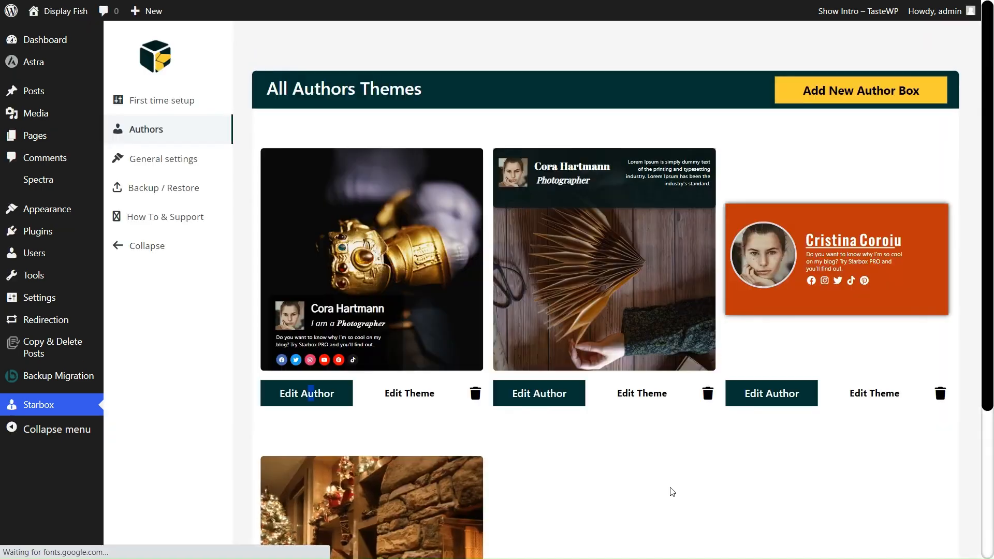
Review the new author box among all author themes and check the boxes below the mental health awareness and regular exercise posts.
{"action": "scroll", "coordinate": [669, 490], "scroll_direction": "down", "scroll_amount": 3}
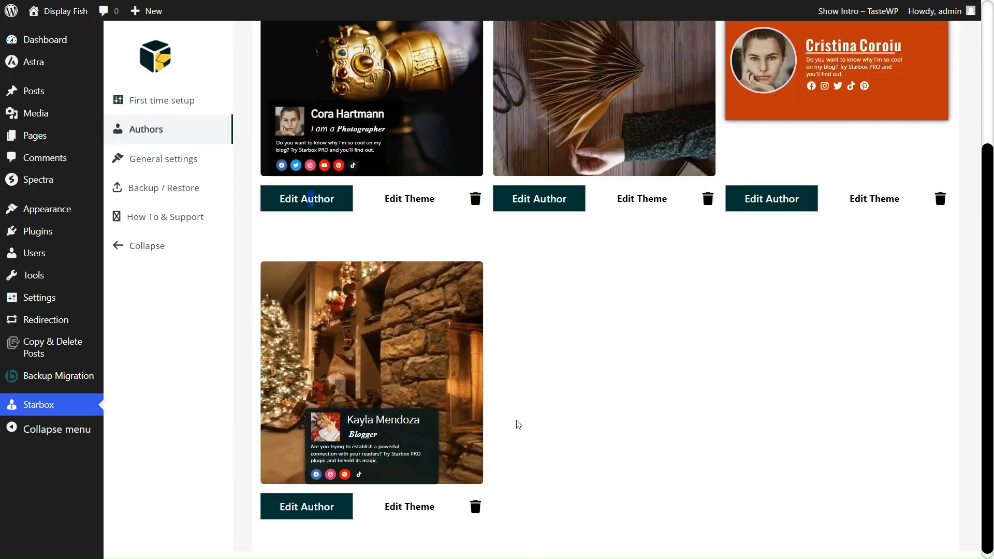
{"action": "scroll", "coordinate": [523, 422], "scroll_direction": "up", "scroll_amount": 3}
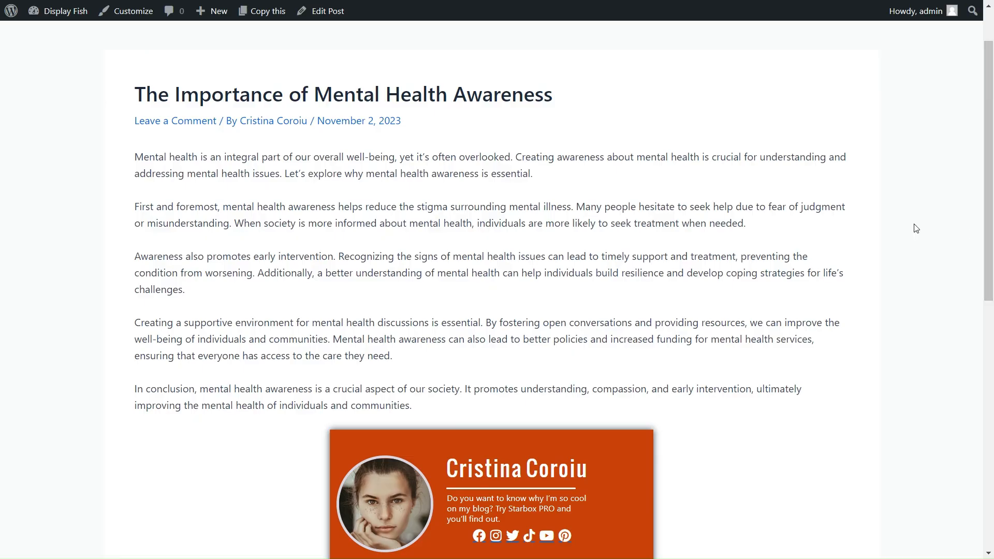
{"action": "scroll", "coordinate": [913, 229], "scroll_direction": "down", "scroll_amount": 1}
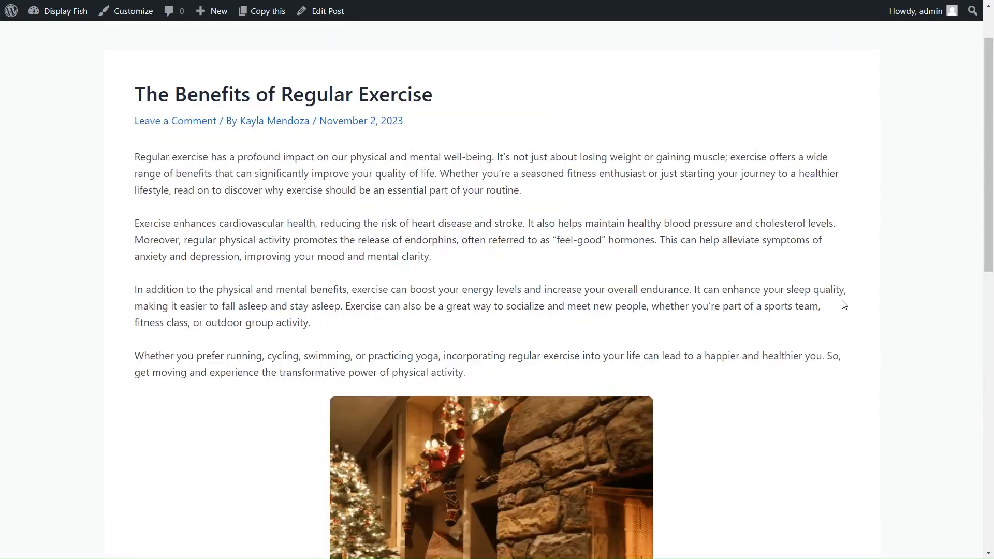
{"action": "scroll", "coordinate": [844, 306], "scroll_direction": "down", "scroll_amount": 5}
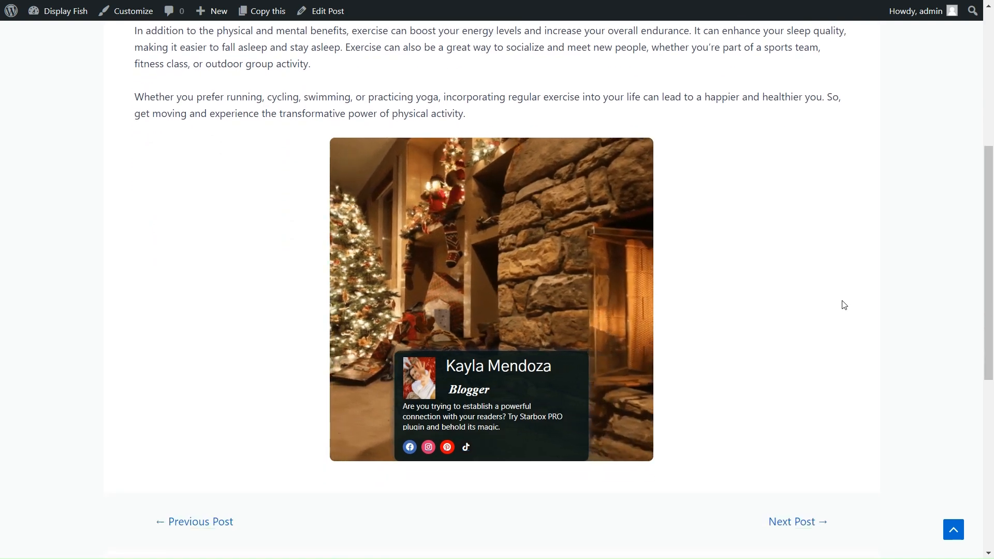